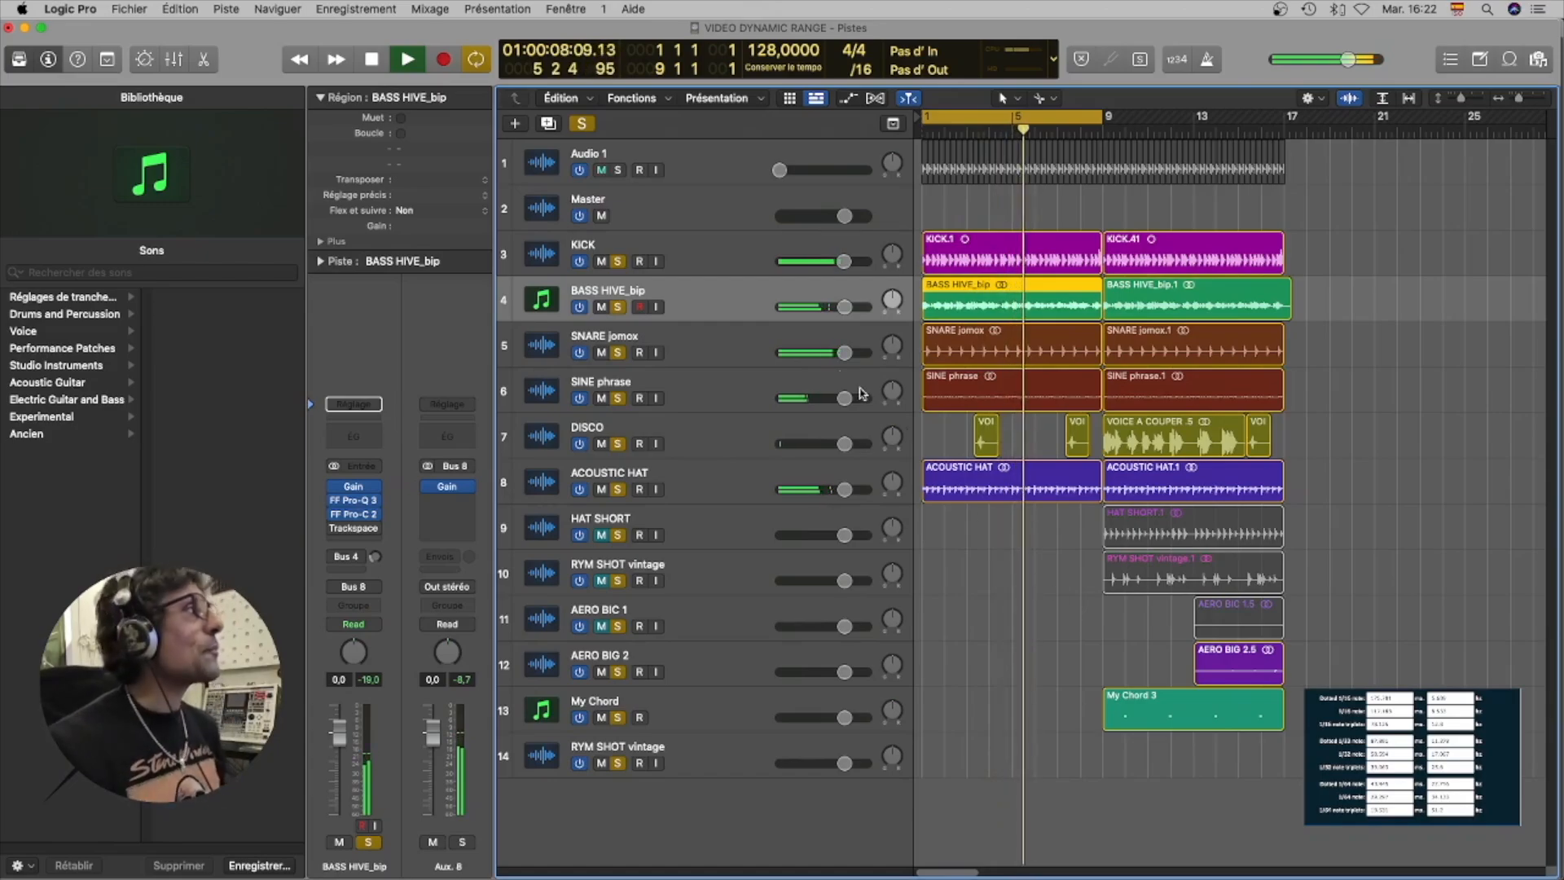
Mute the SNARE jomox, SINE phrase, DISCO and ACOUSTIC HAT tracks.
left_click(601, 352)
left_click(602, 398)
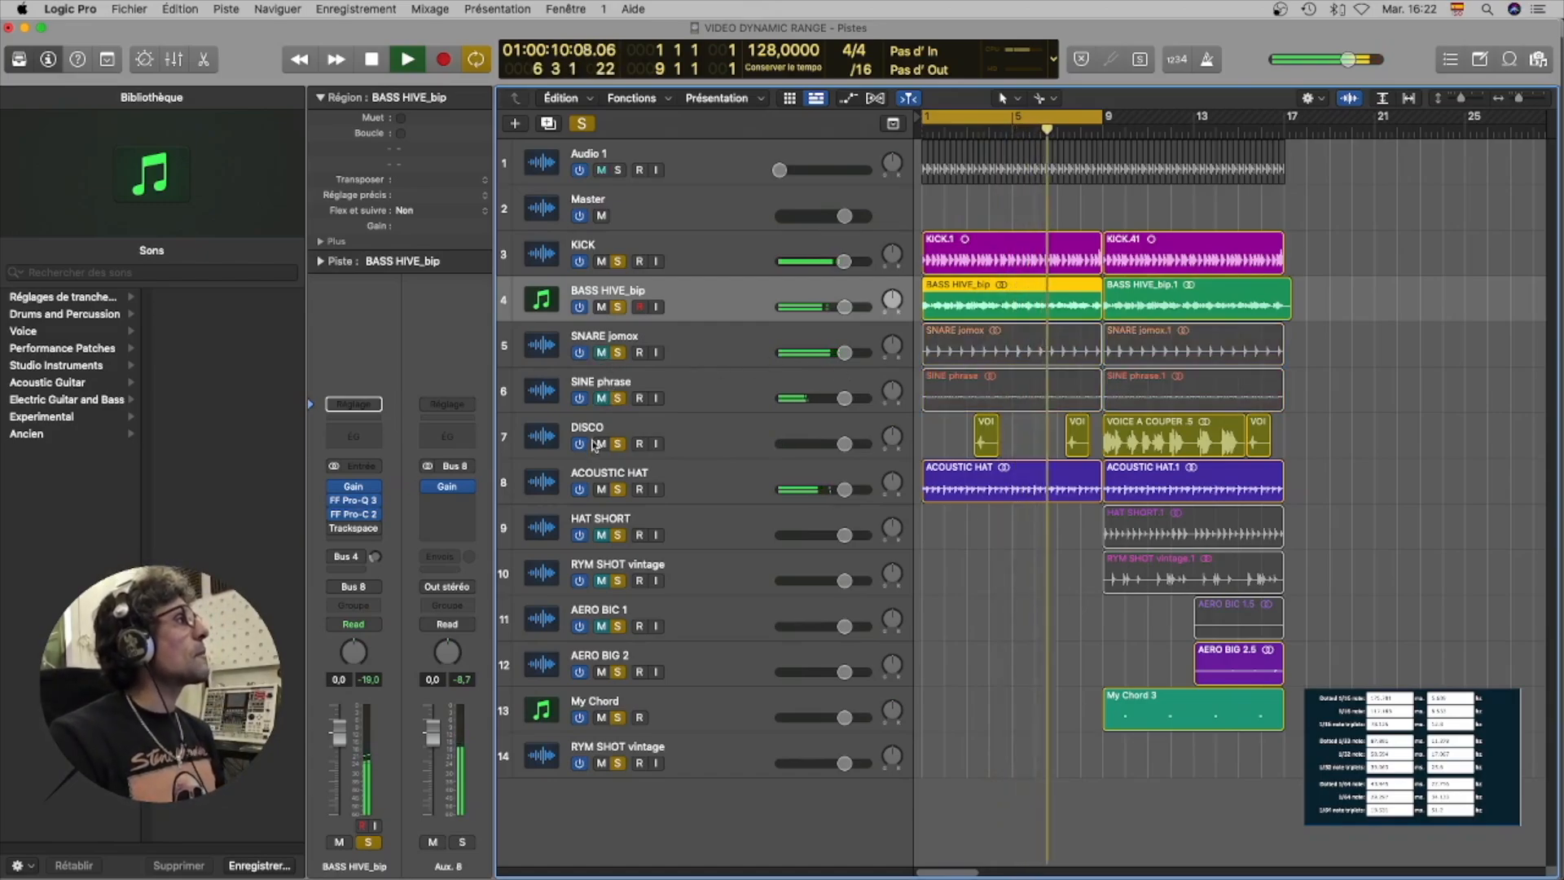
left_click(601, 443)
left_click(602, 489)
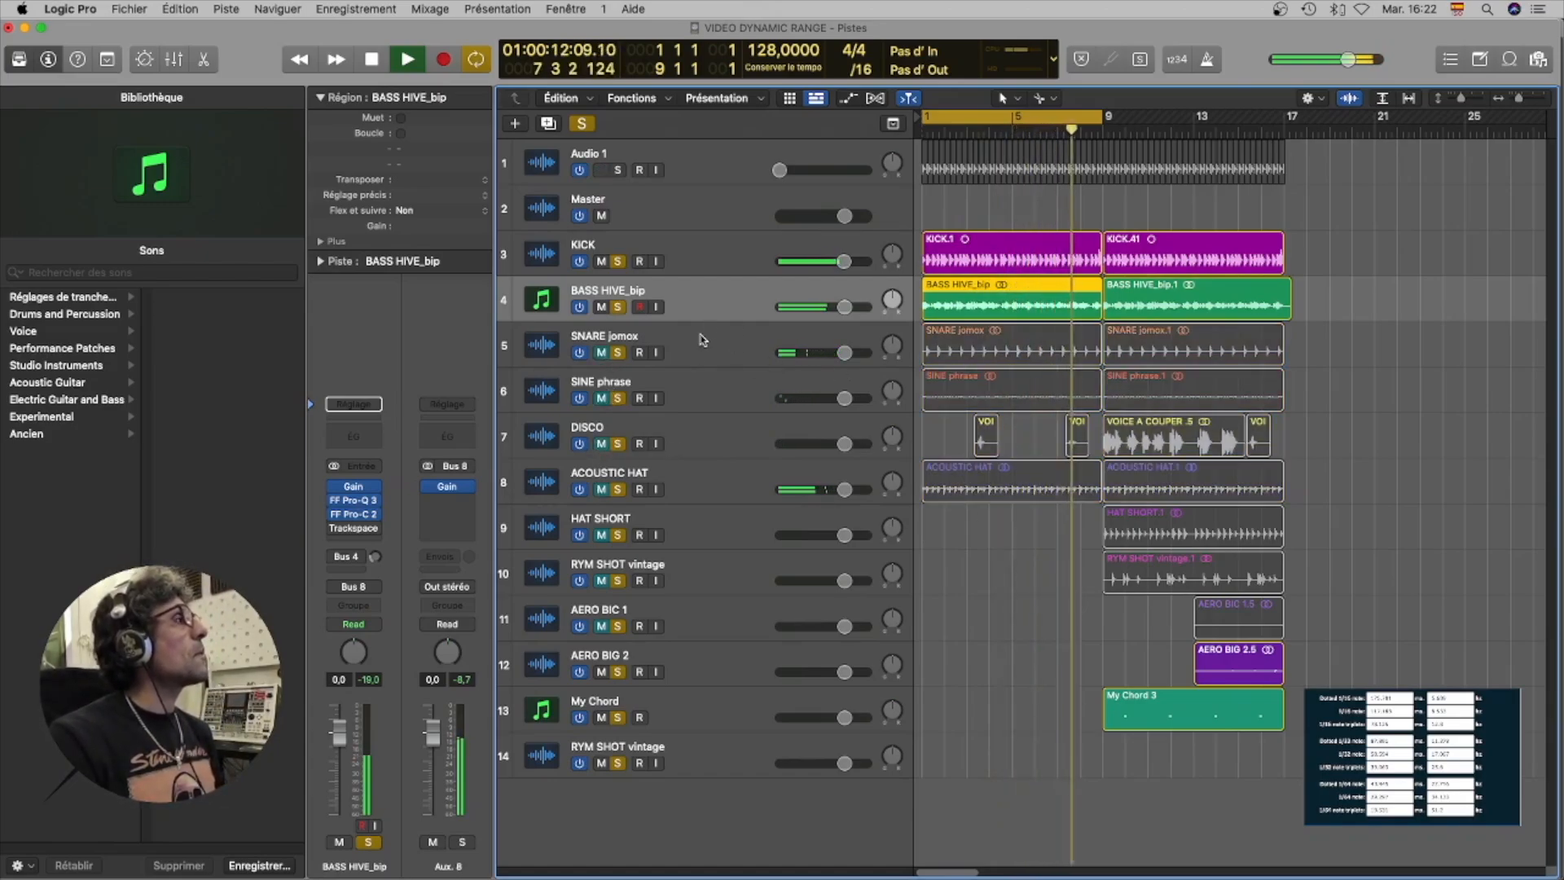
Open FF Pro-C 2 on the BASS HIVE_bip channel, set its attack to the fastest setting and shorten the release.
left_click(353, 514)
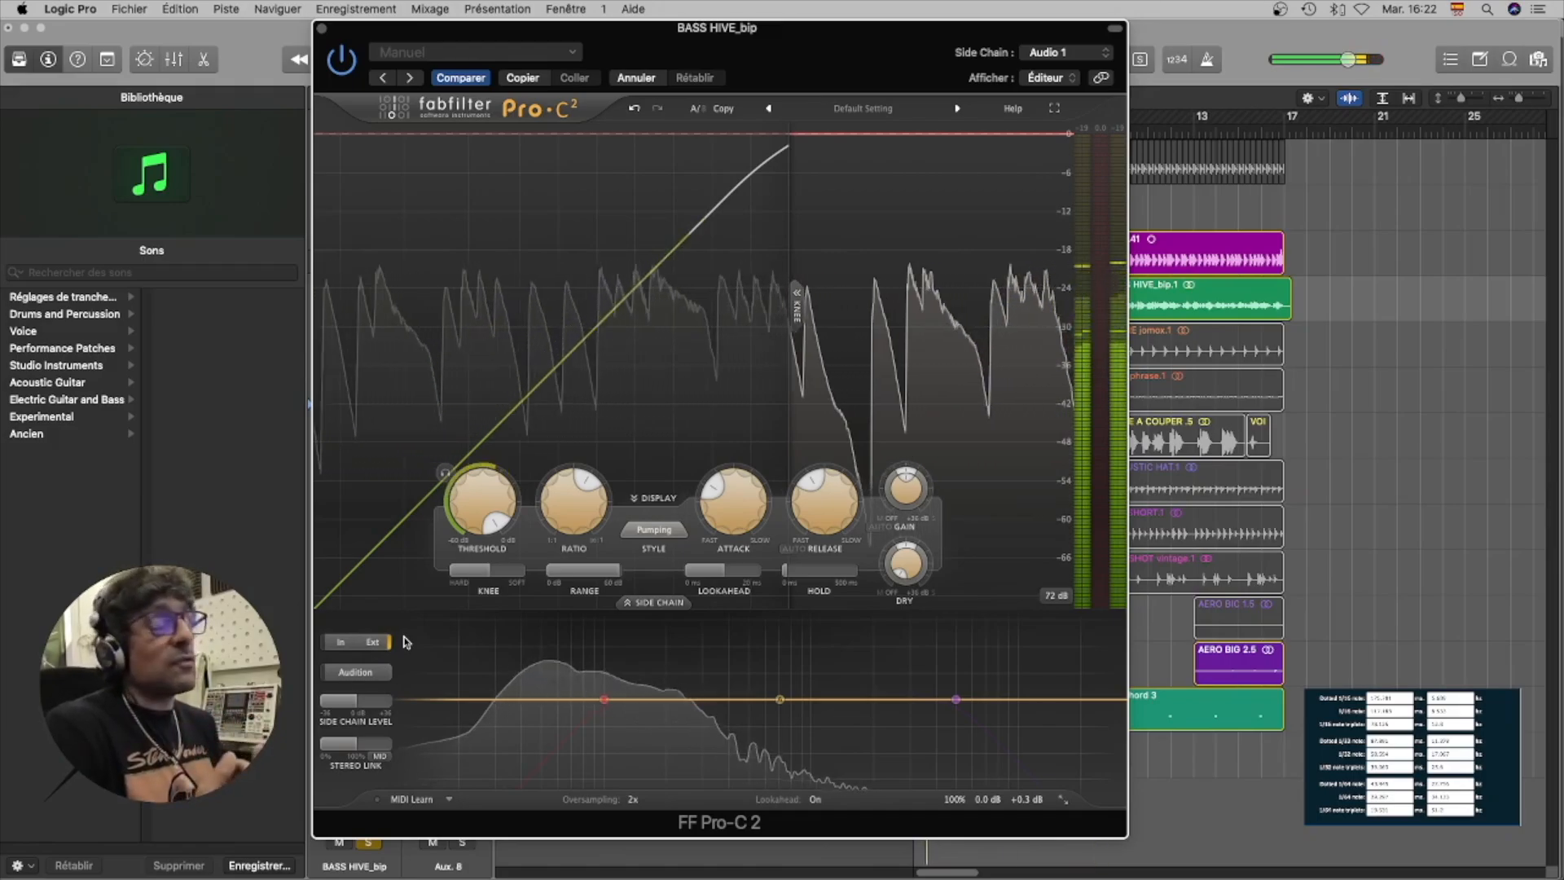
mouse_move(560, 522)
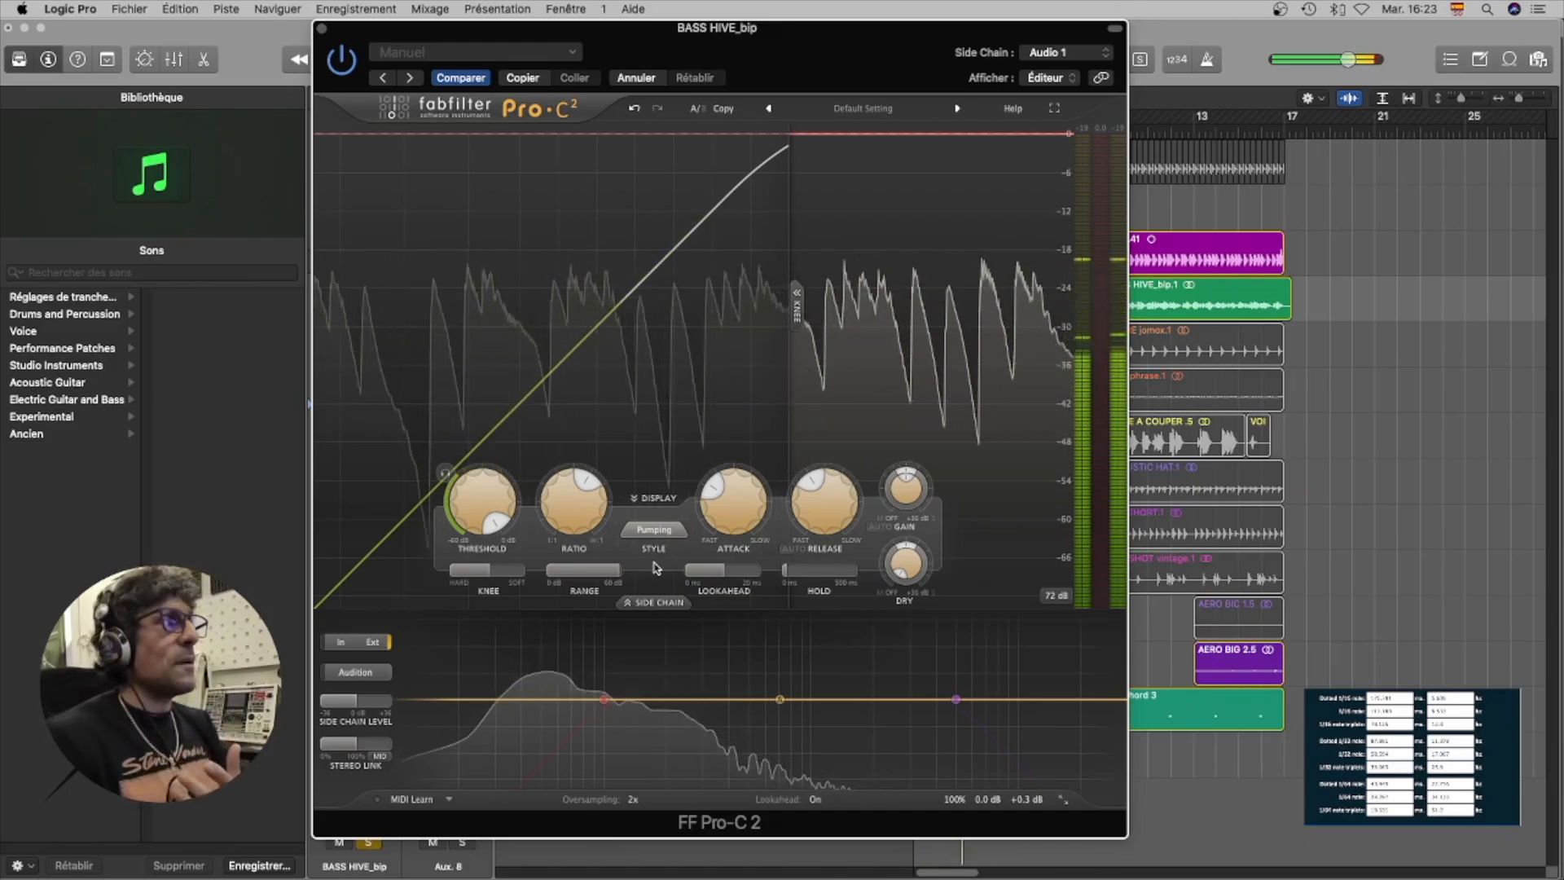
mouse_move(739, 509)
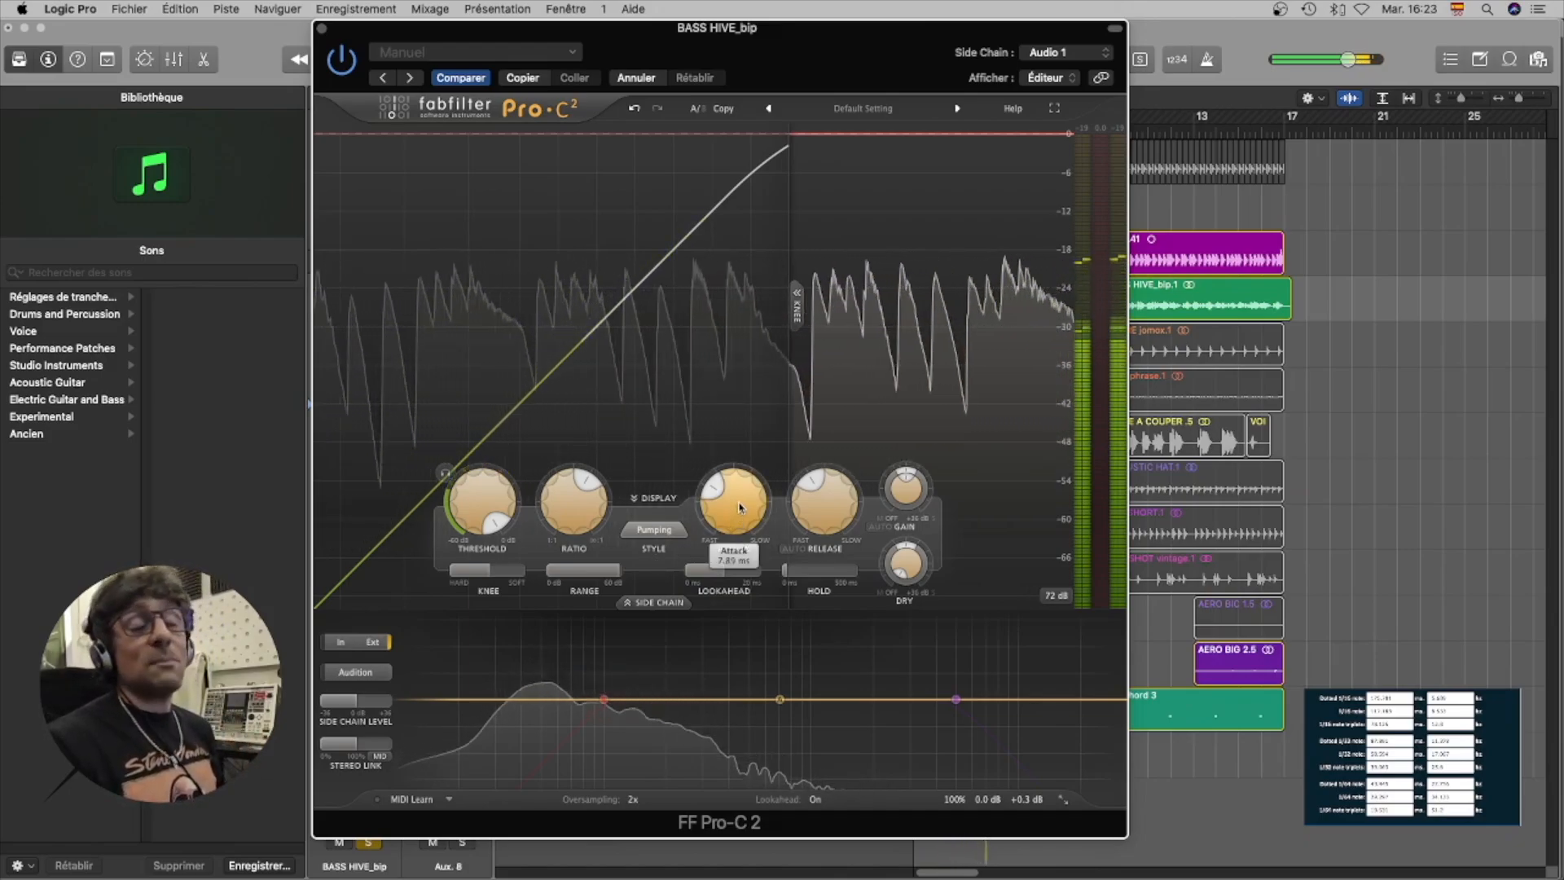
left_click_drag(740, 504, 779, 612)
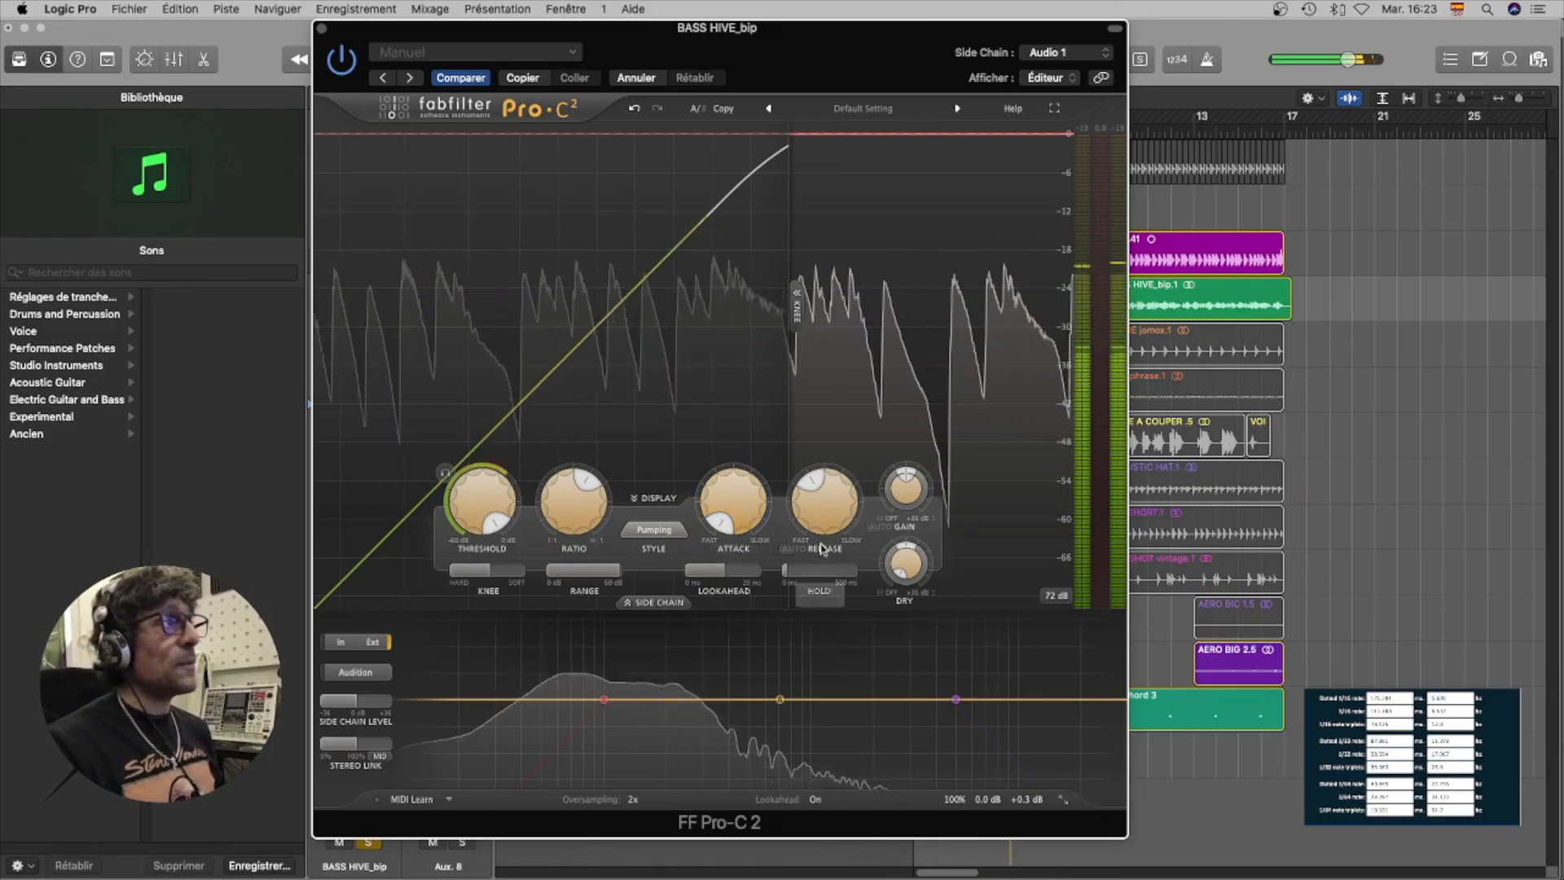
mouse_move(828, 515)
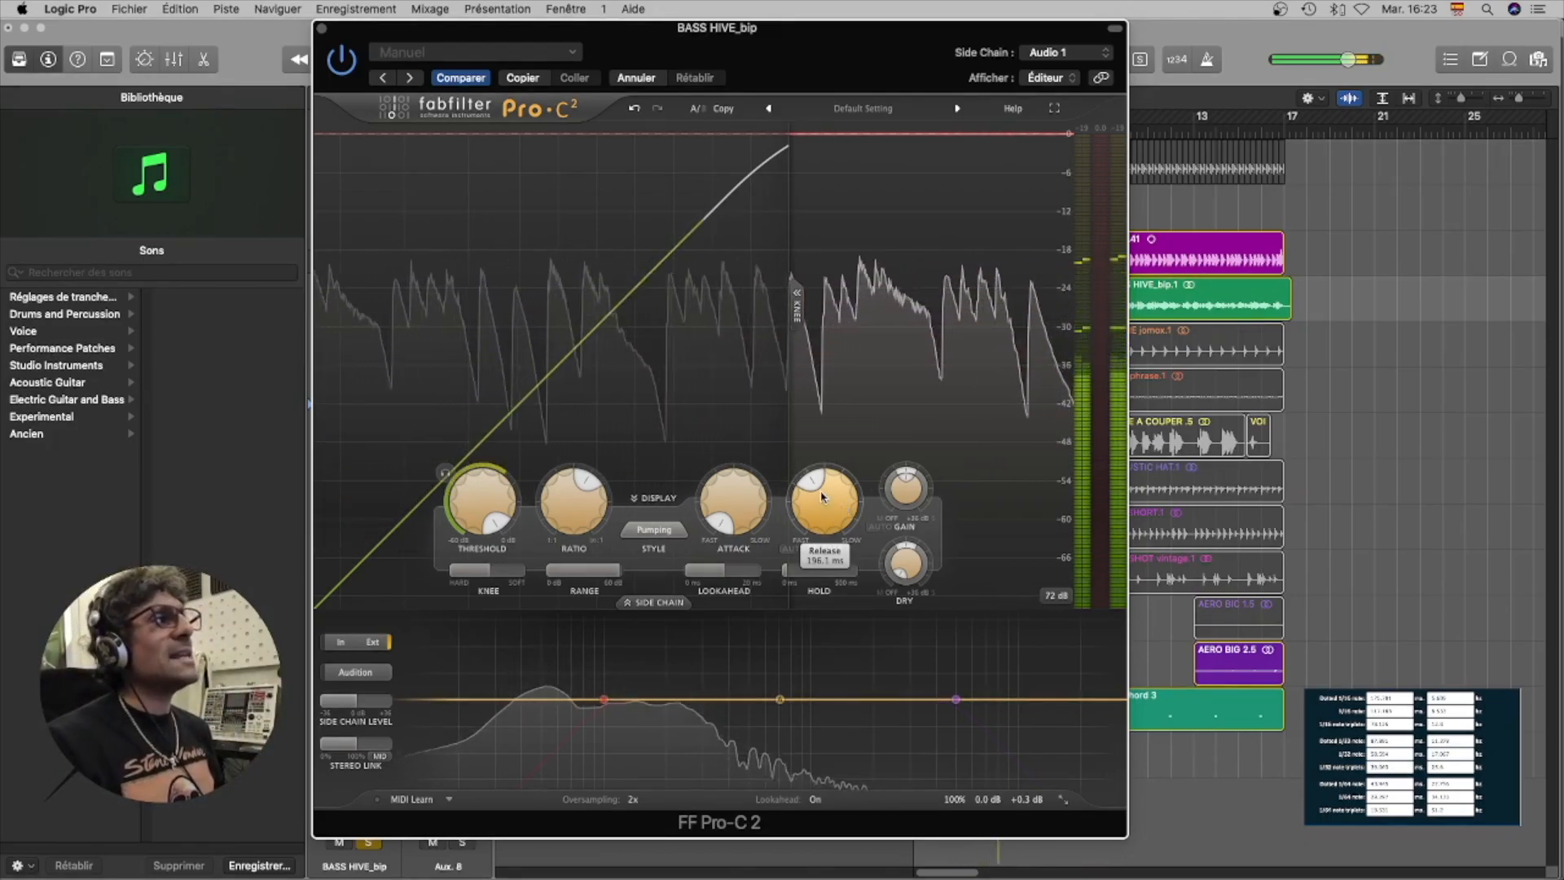
left_click_drag(821, 495, 831, 550)
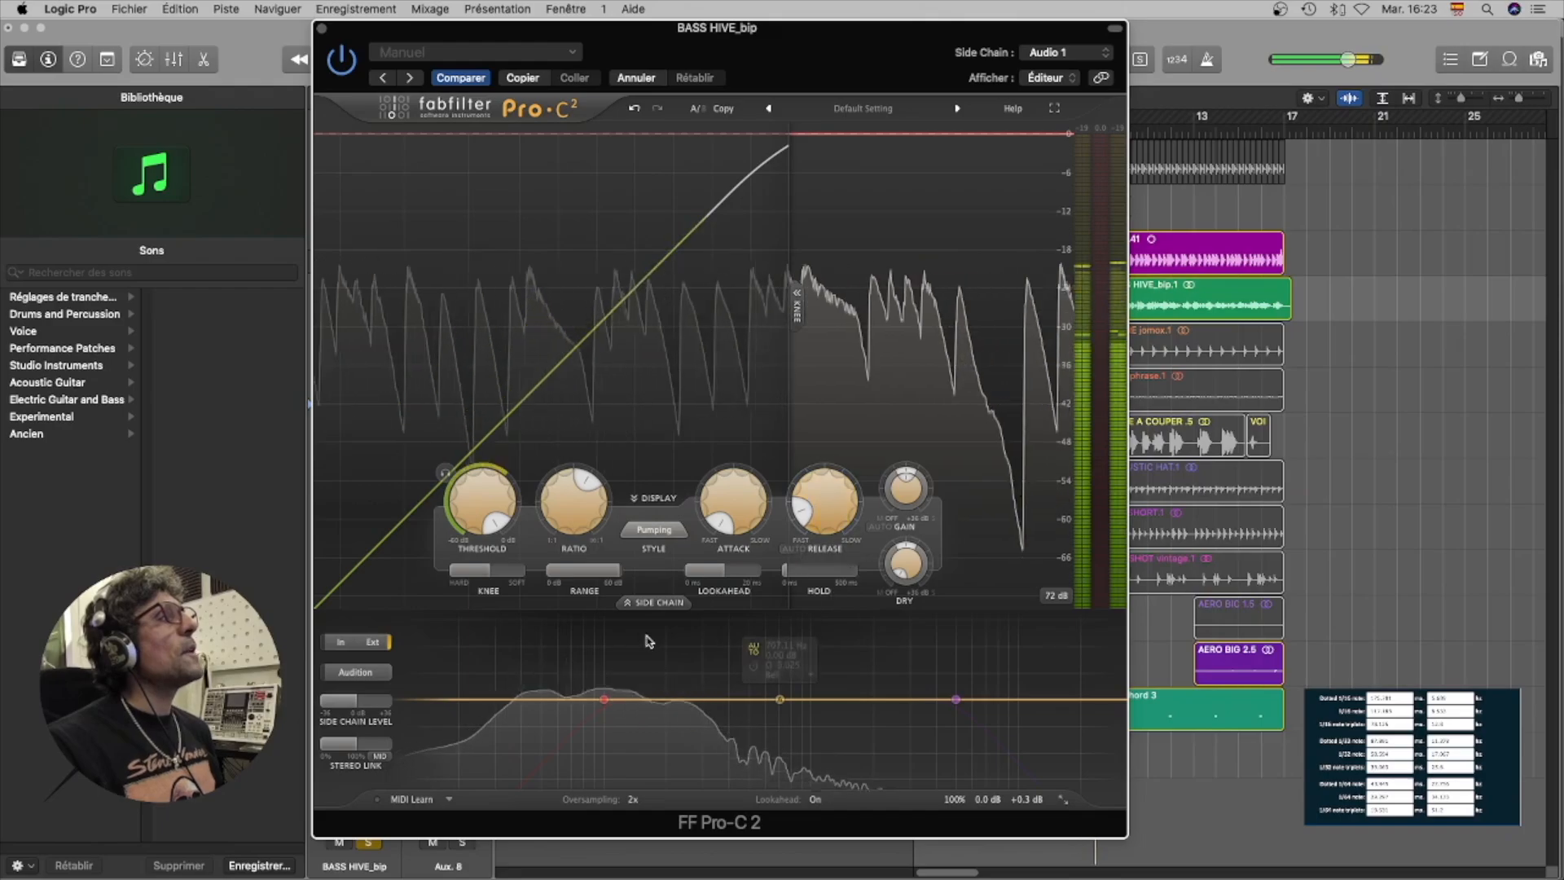
Soften the compressor's knee and set its threshold to about -17.3 dB.
left_click_drag(479, 583, 537, 588)
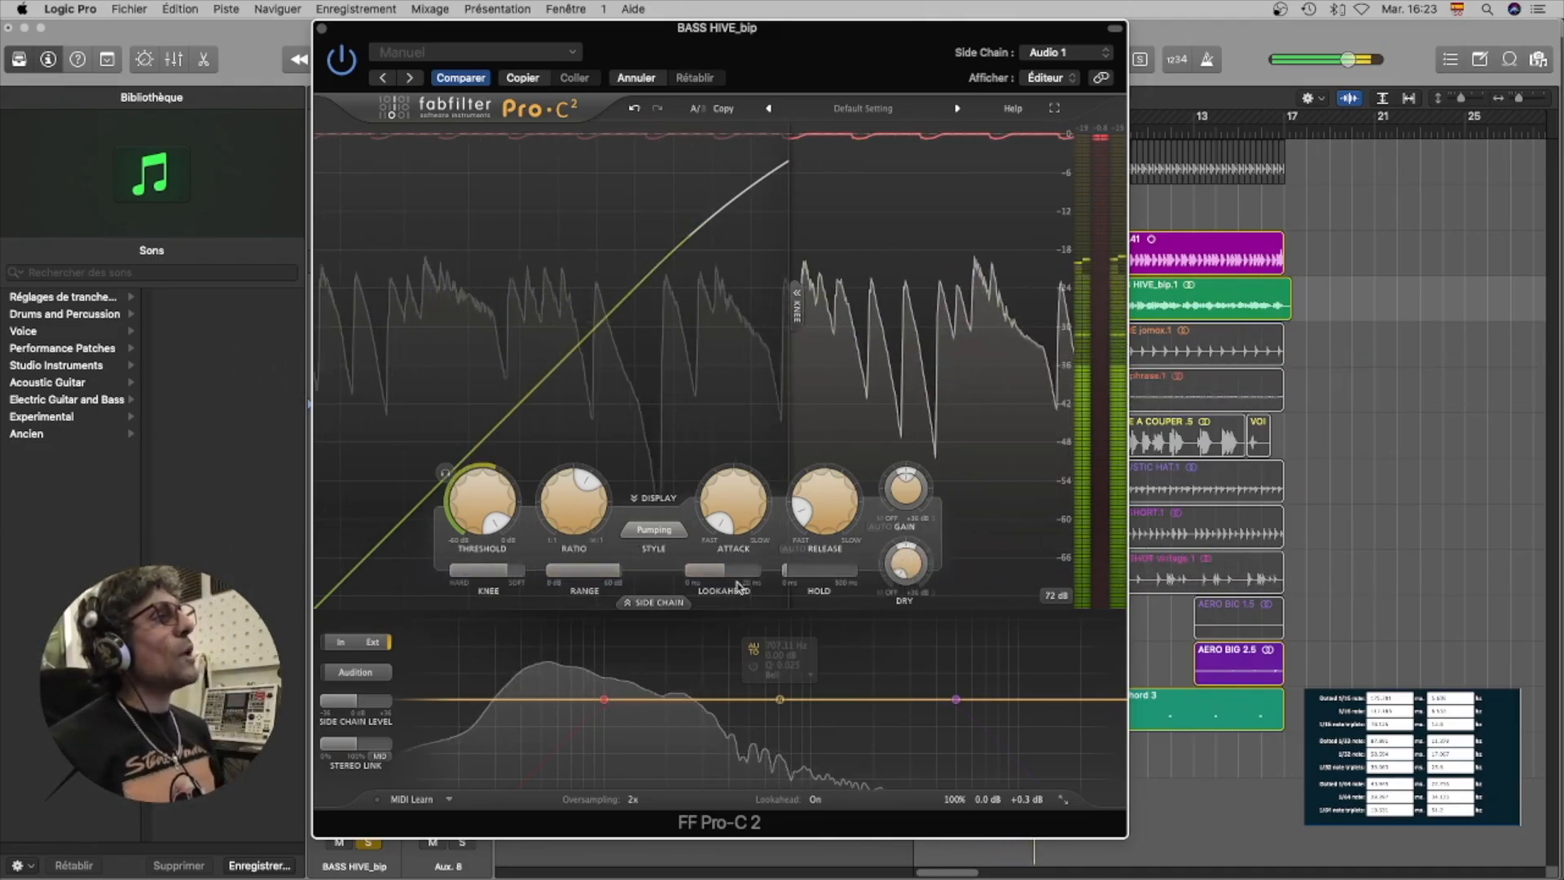
mouse_move(739, 580)
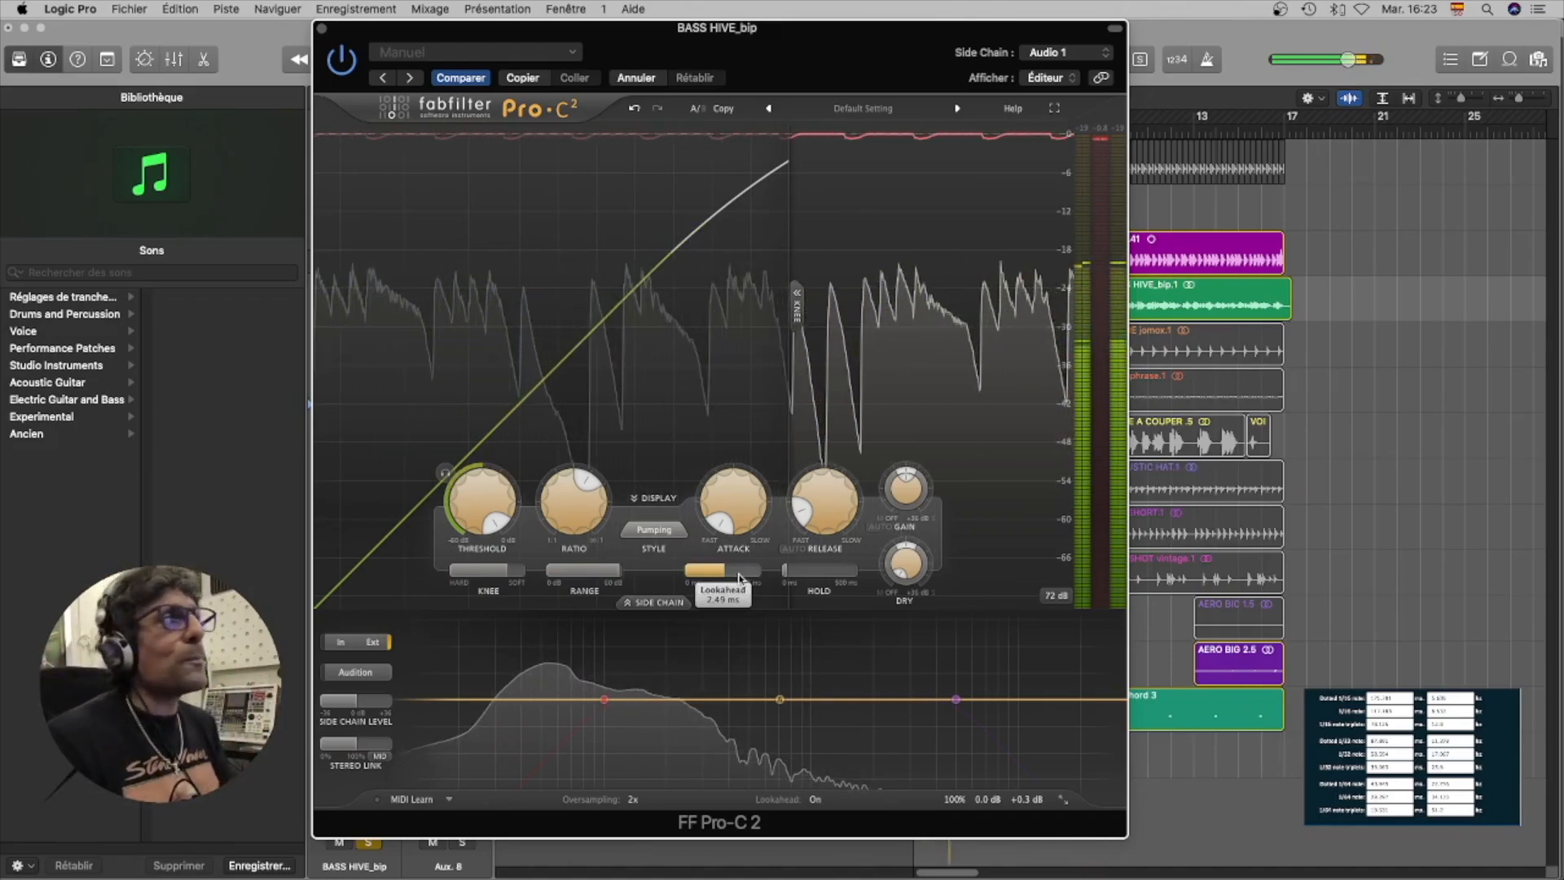
mouse_move(481, 519)
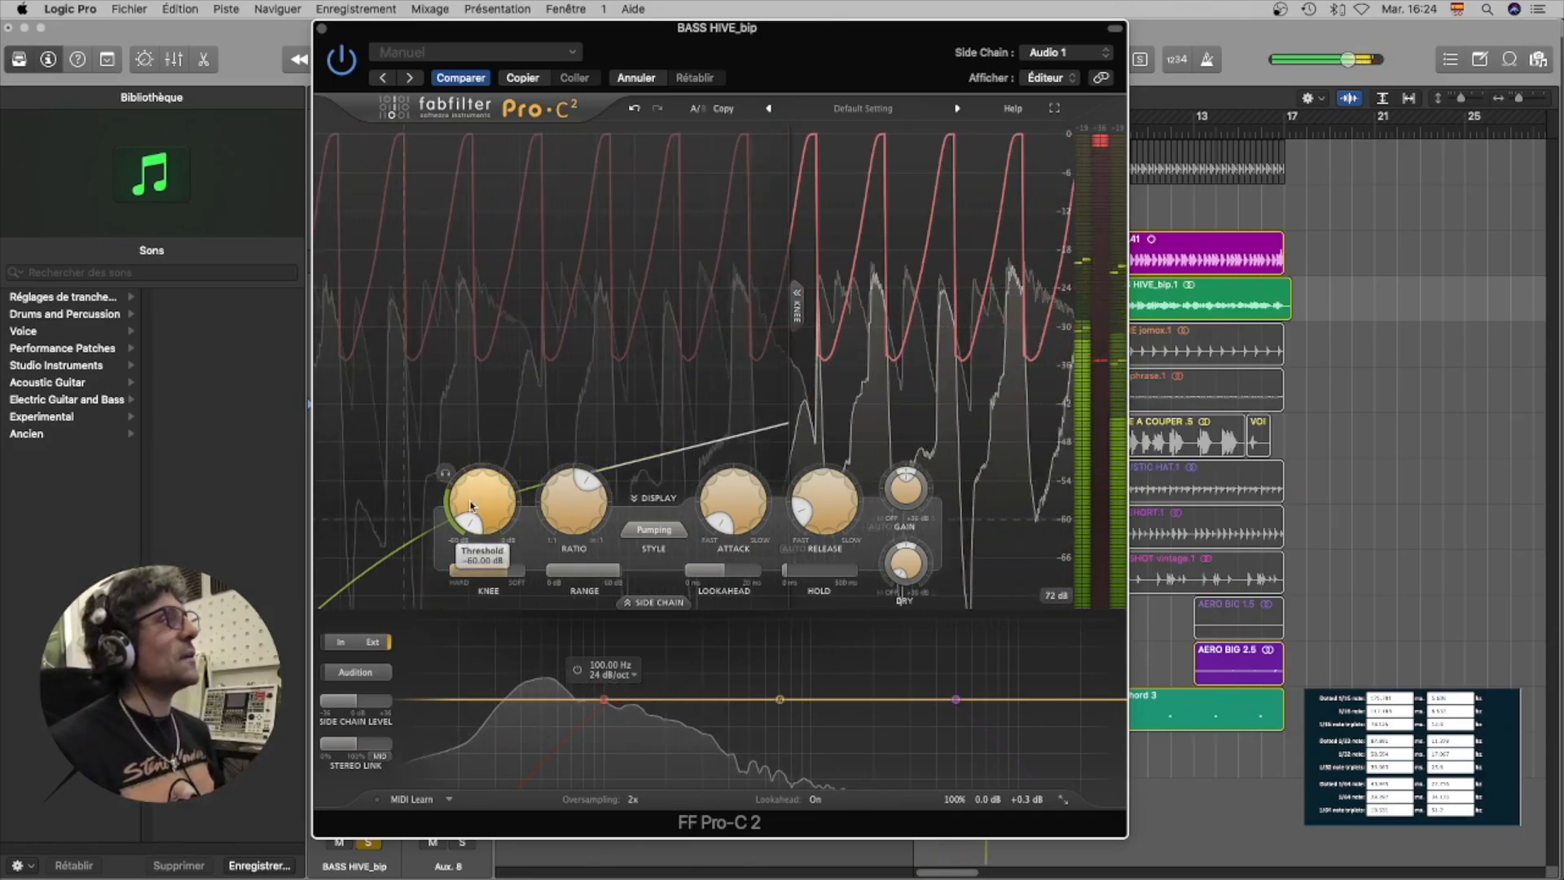
left_click_drag(490, 507, 499, 436)
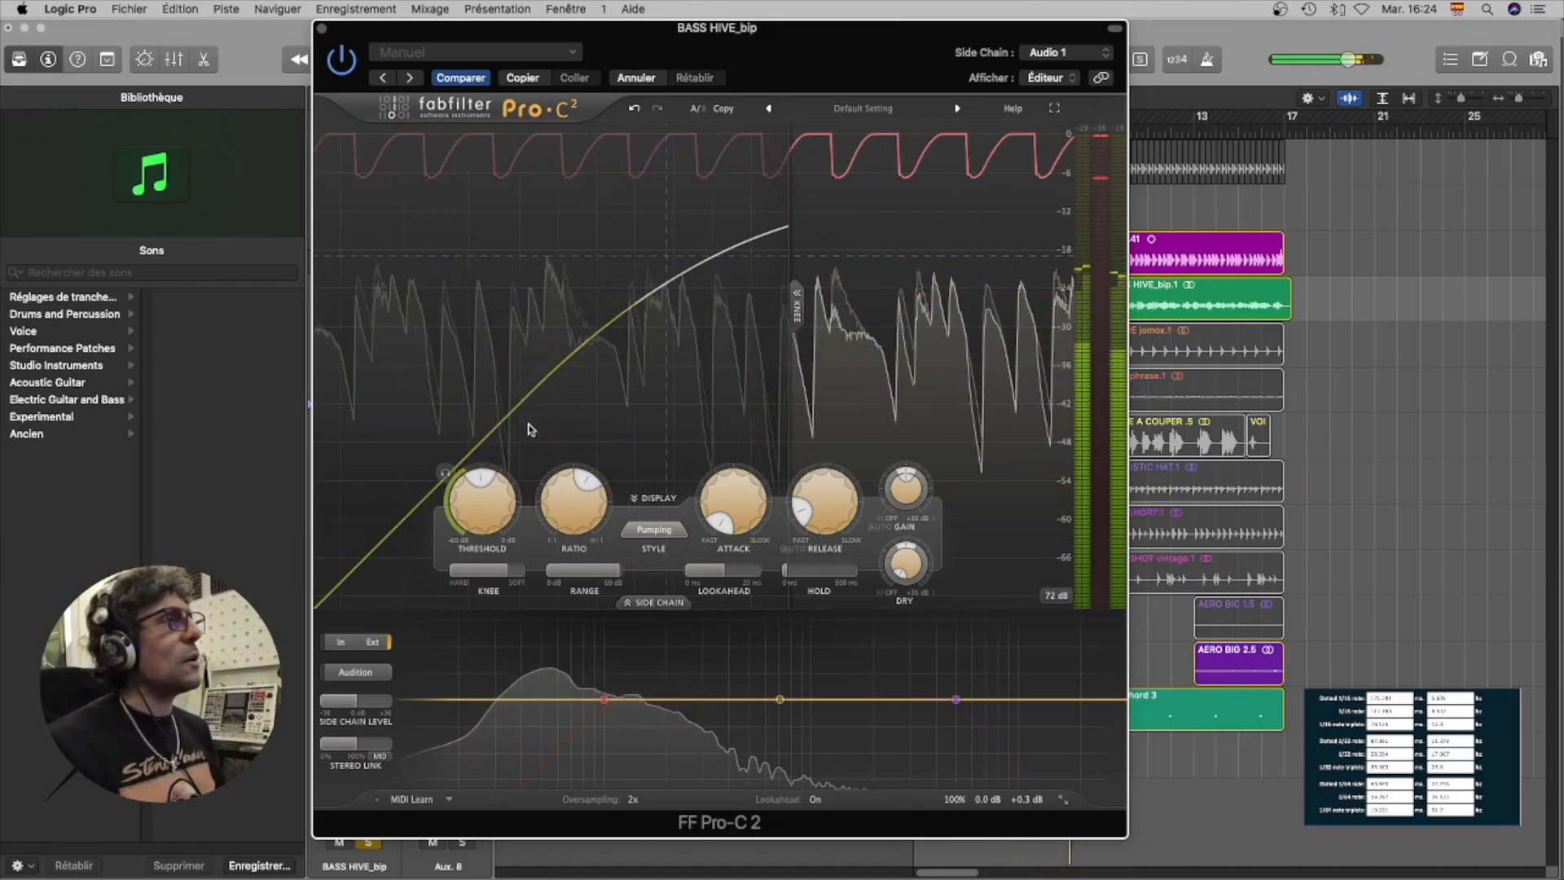
left_click_drag(483, 508, 484, 502)
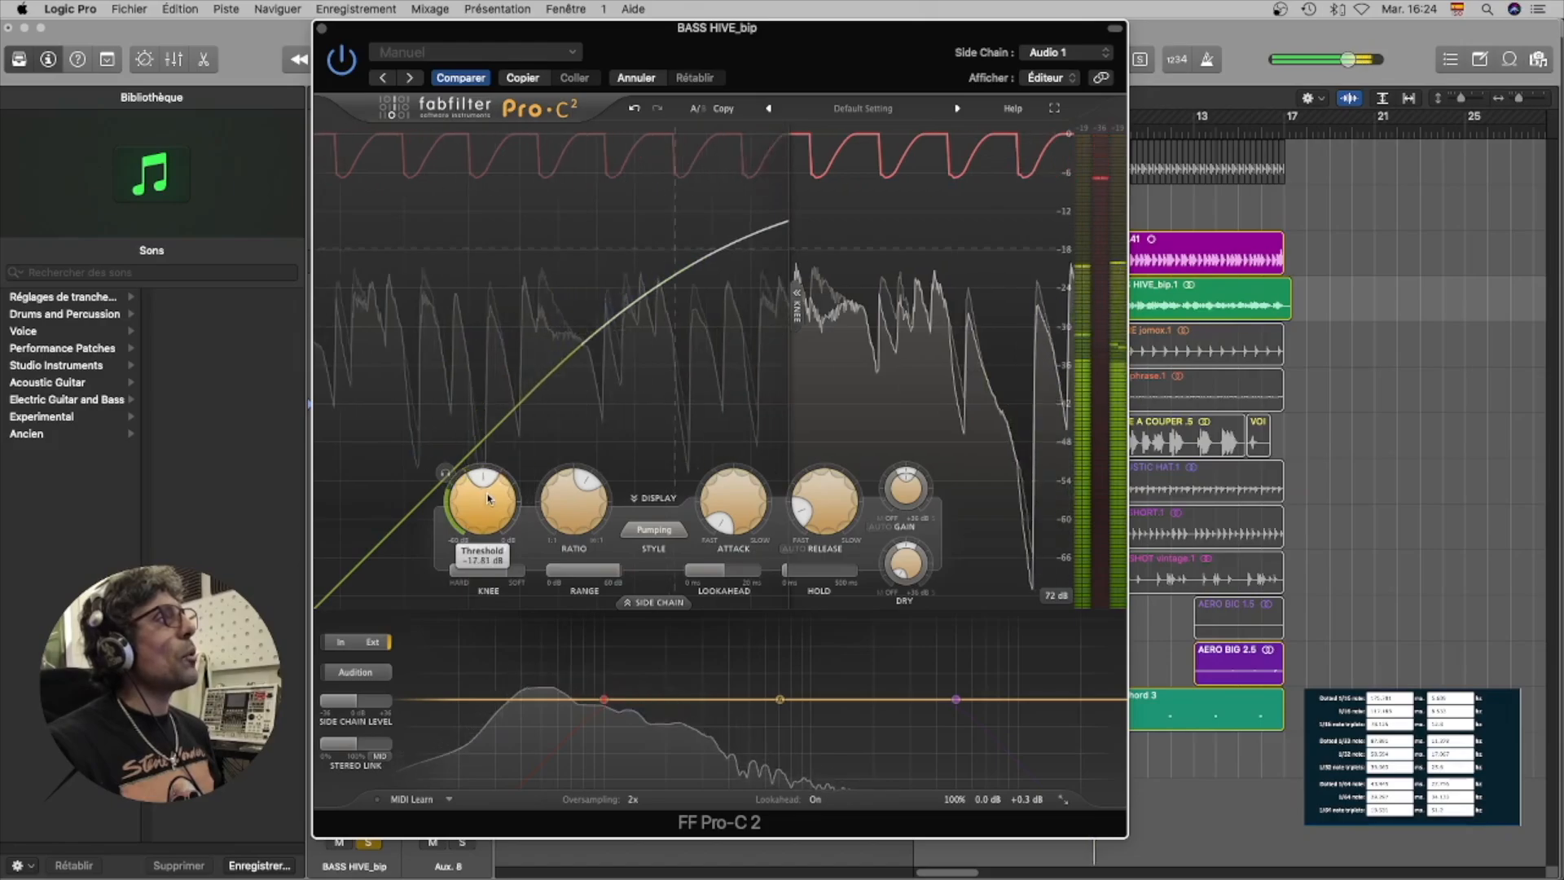
Switch to RME TotalMix FX, check the main output level, and close its window.
mouse_move(1285, 871)
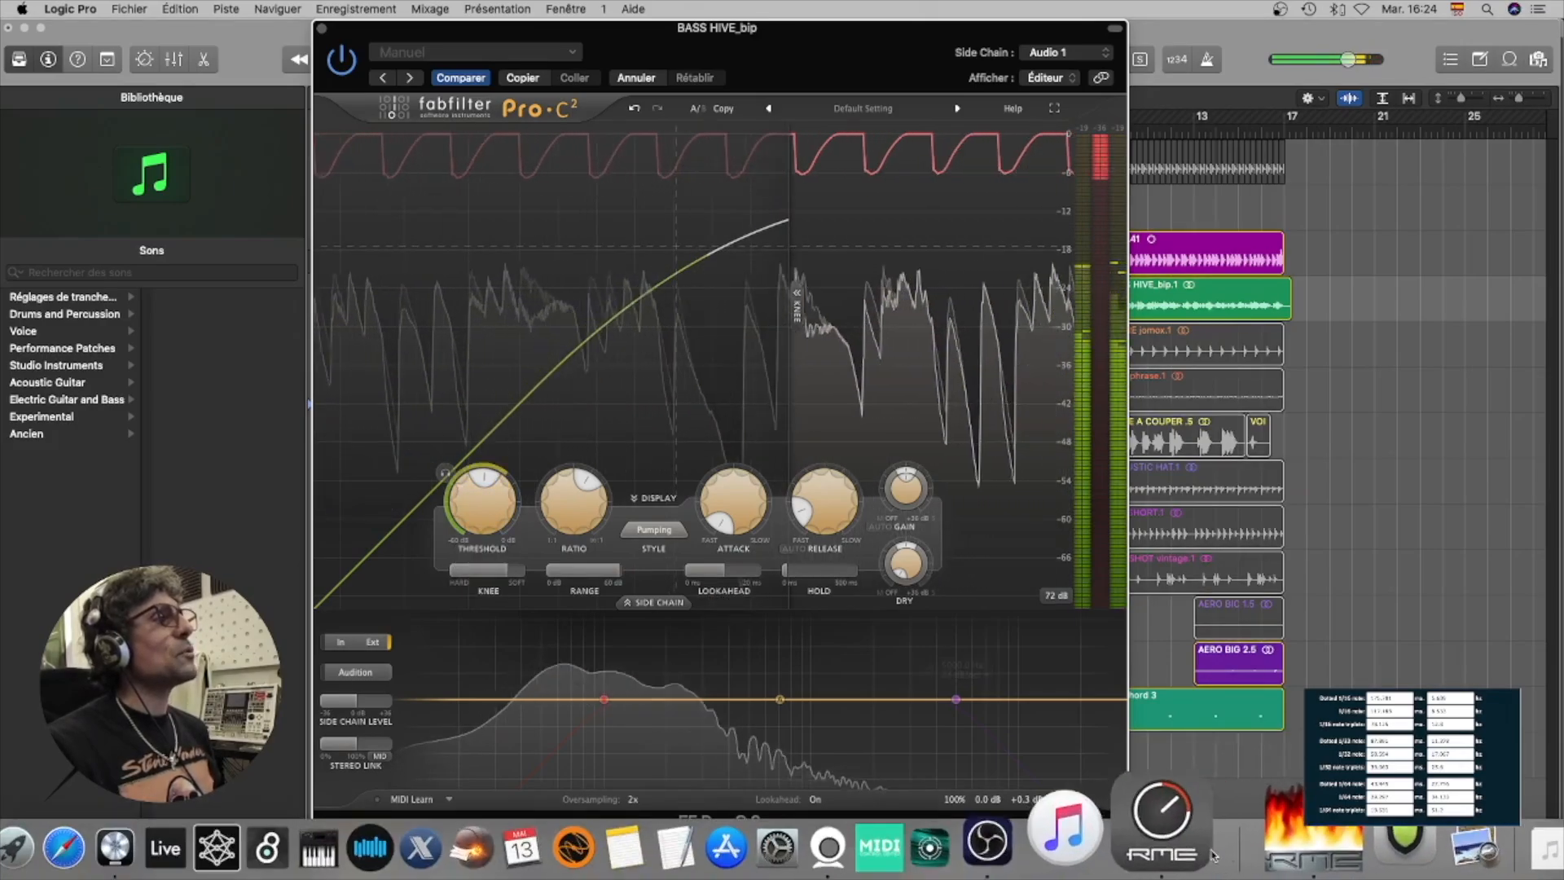
left_click(1149, 843)
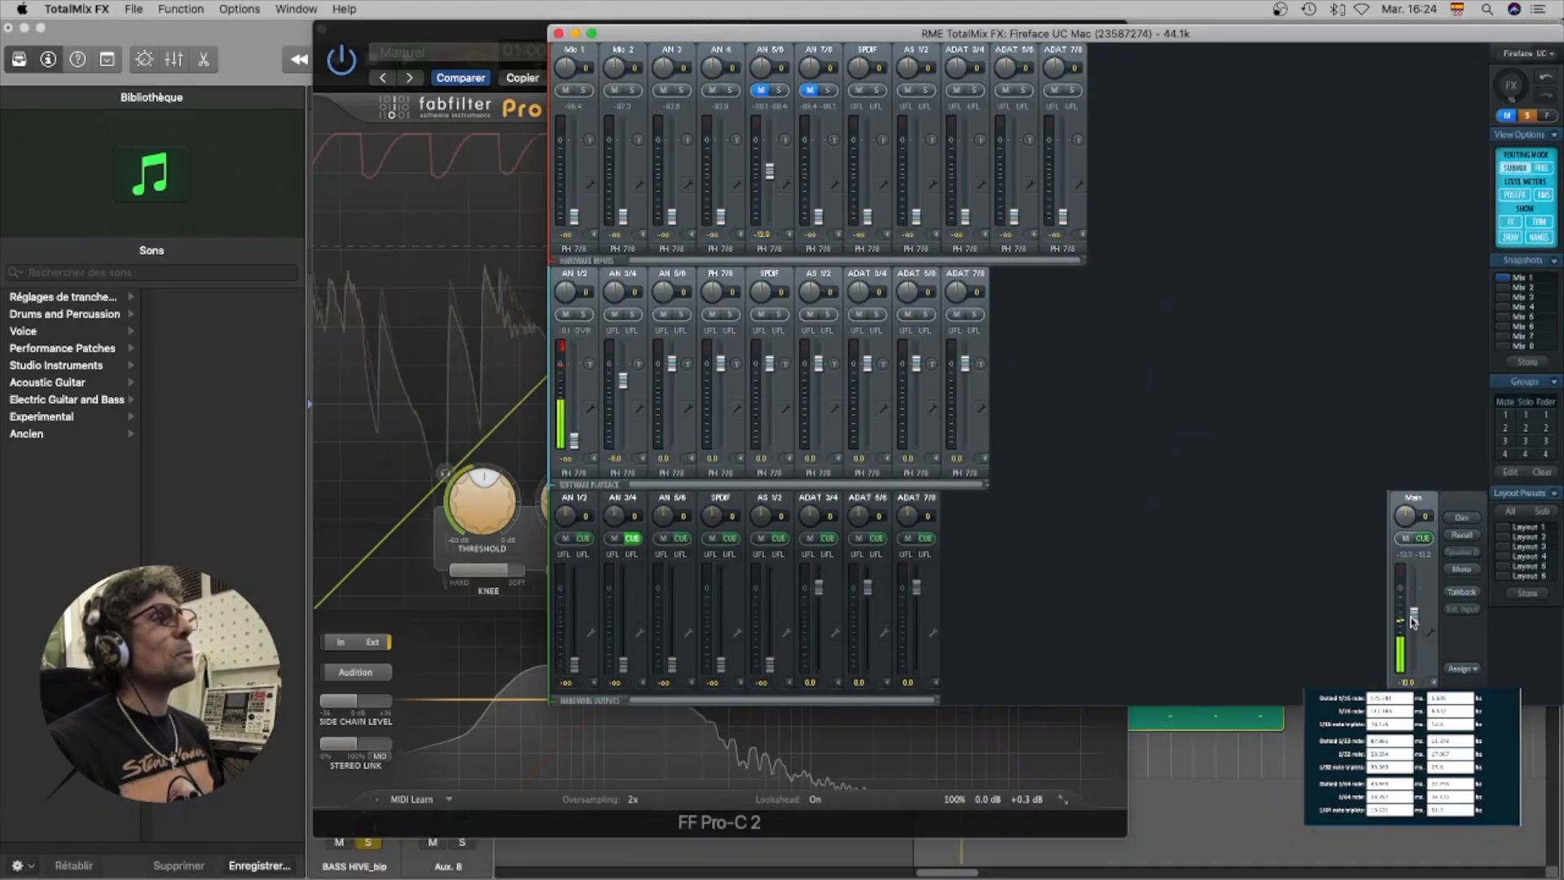
left_click(559, 33)
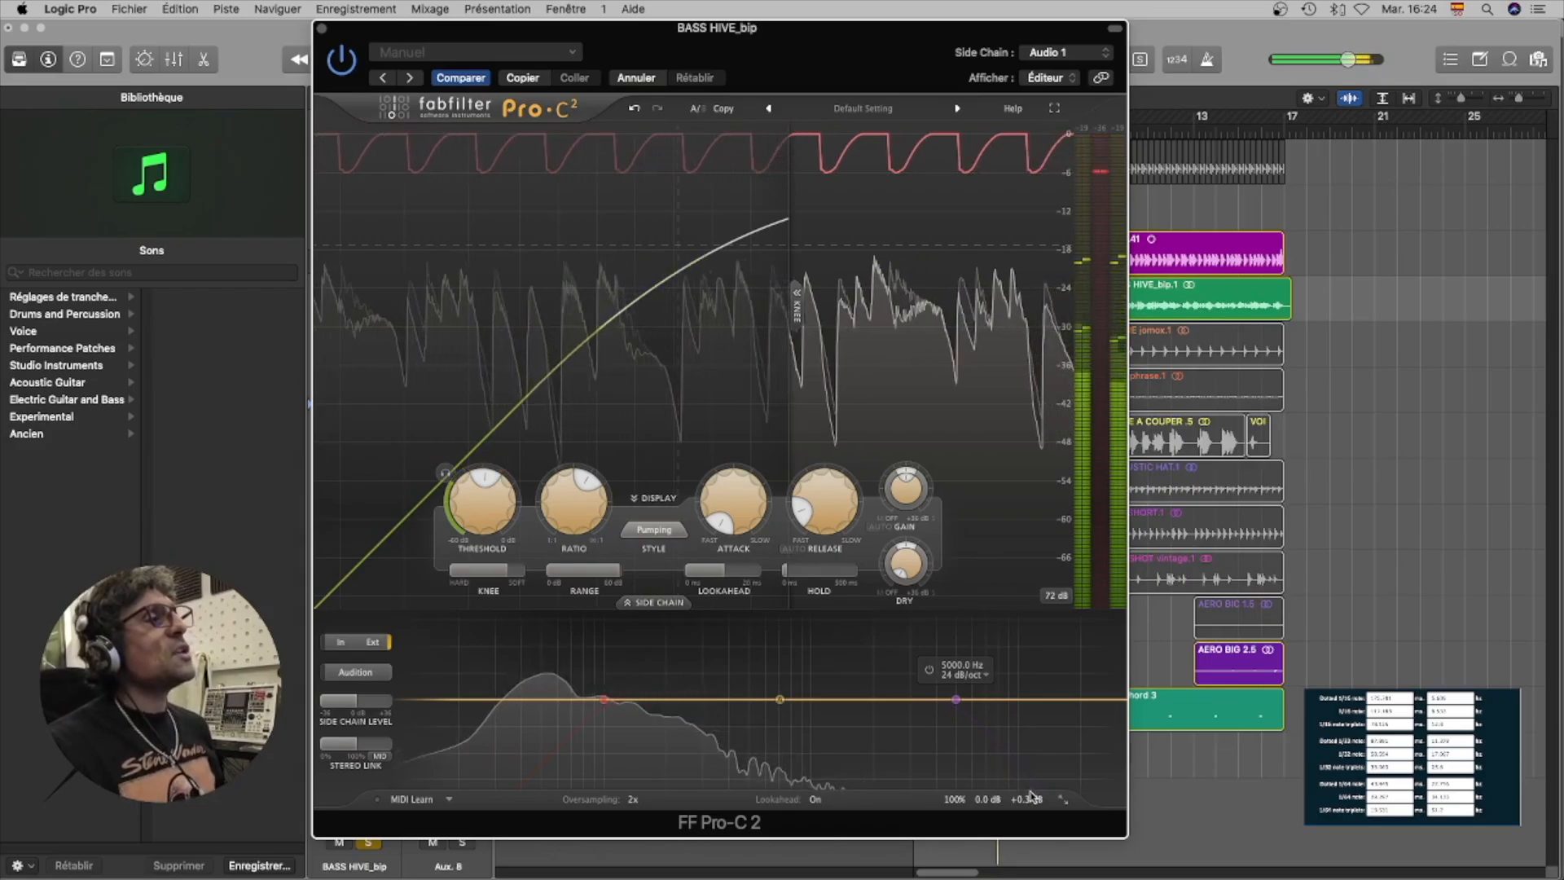
Raise the bass compressor's output level to +0.8 dB, compare it against bypass with compression left active, and close the plug-in.
mouse_move(1025, 746)
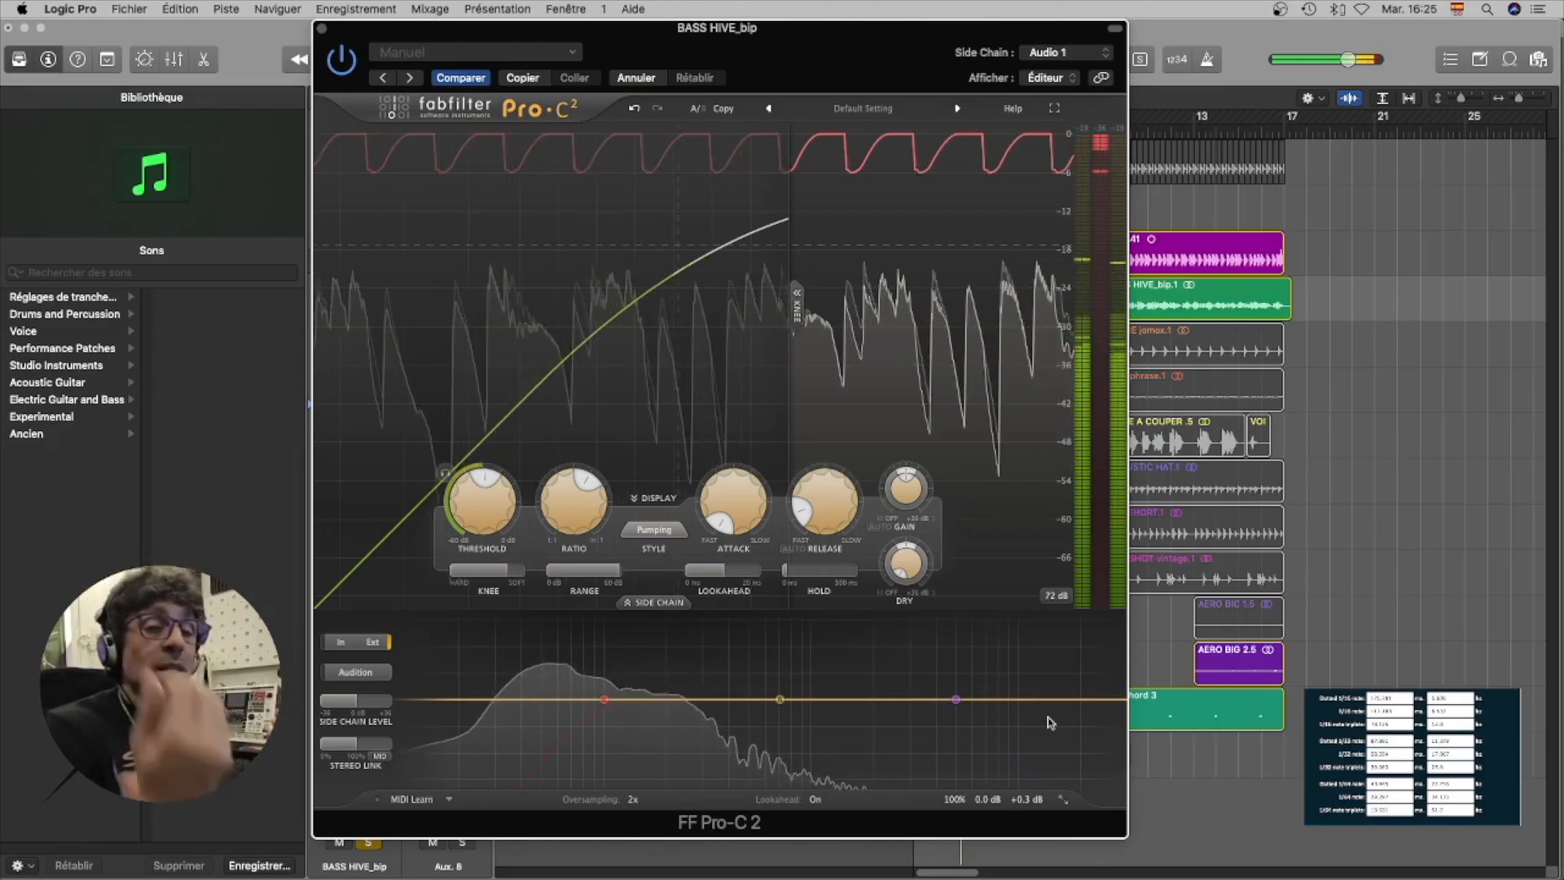
mouse_move(1026, 746)
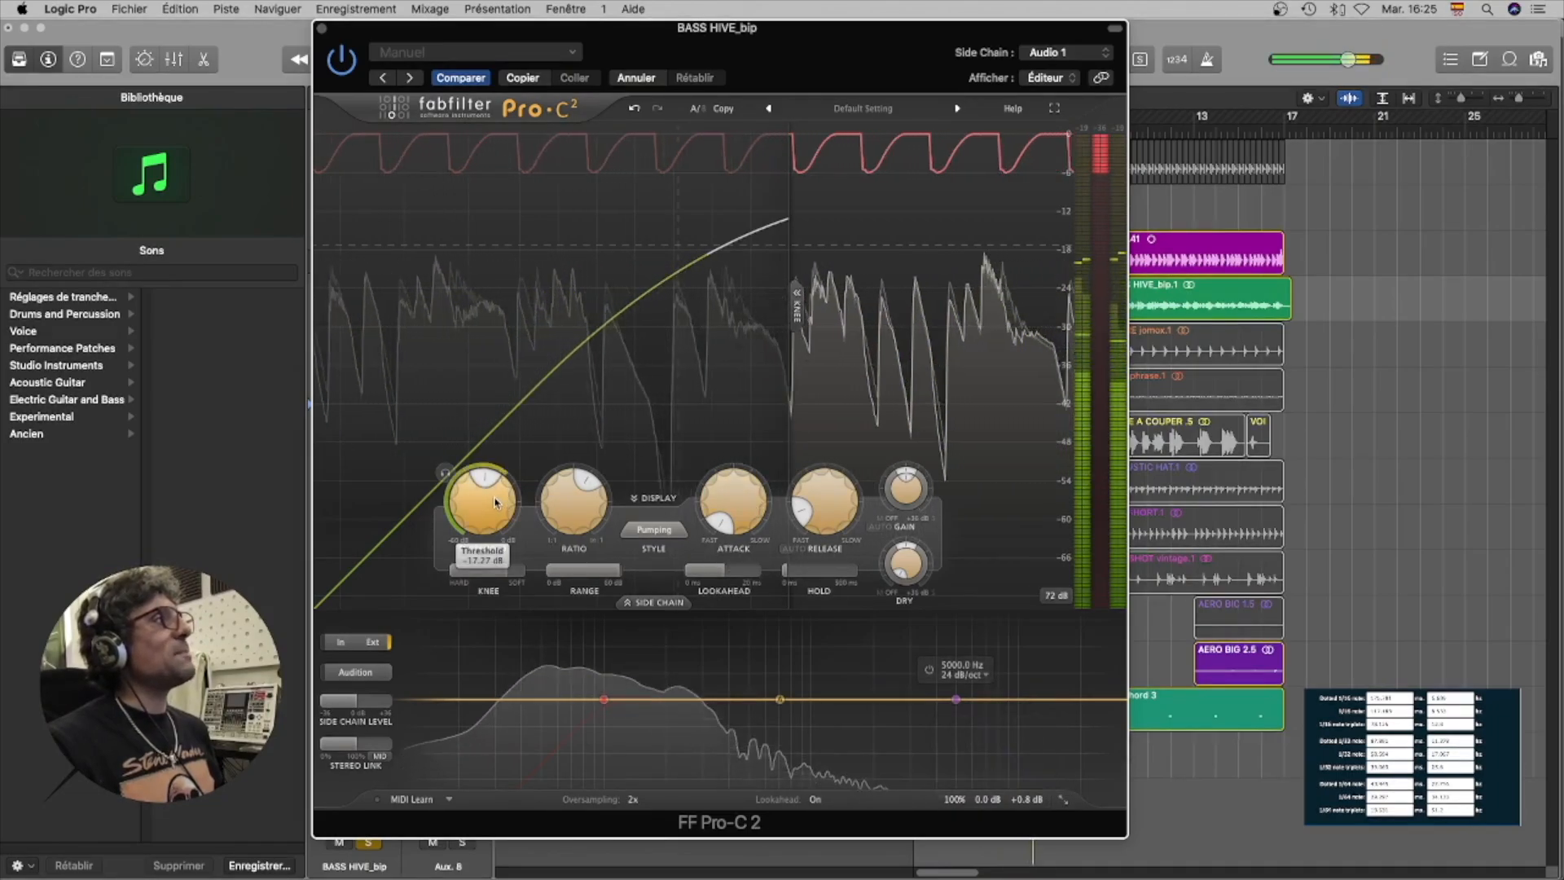
mouse_move(960, 791)
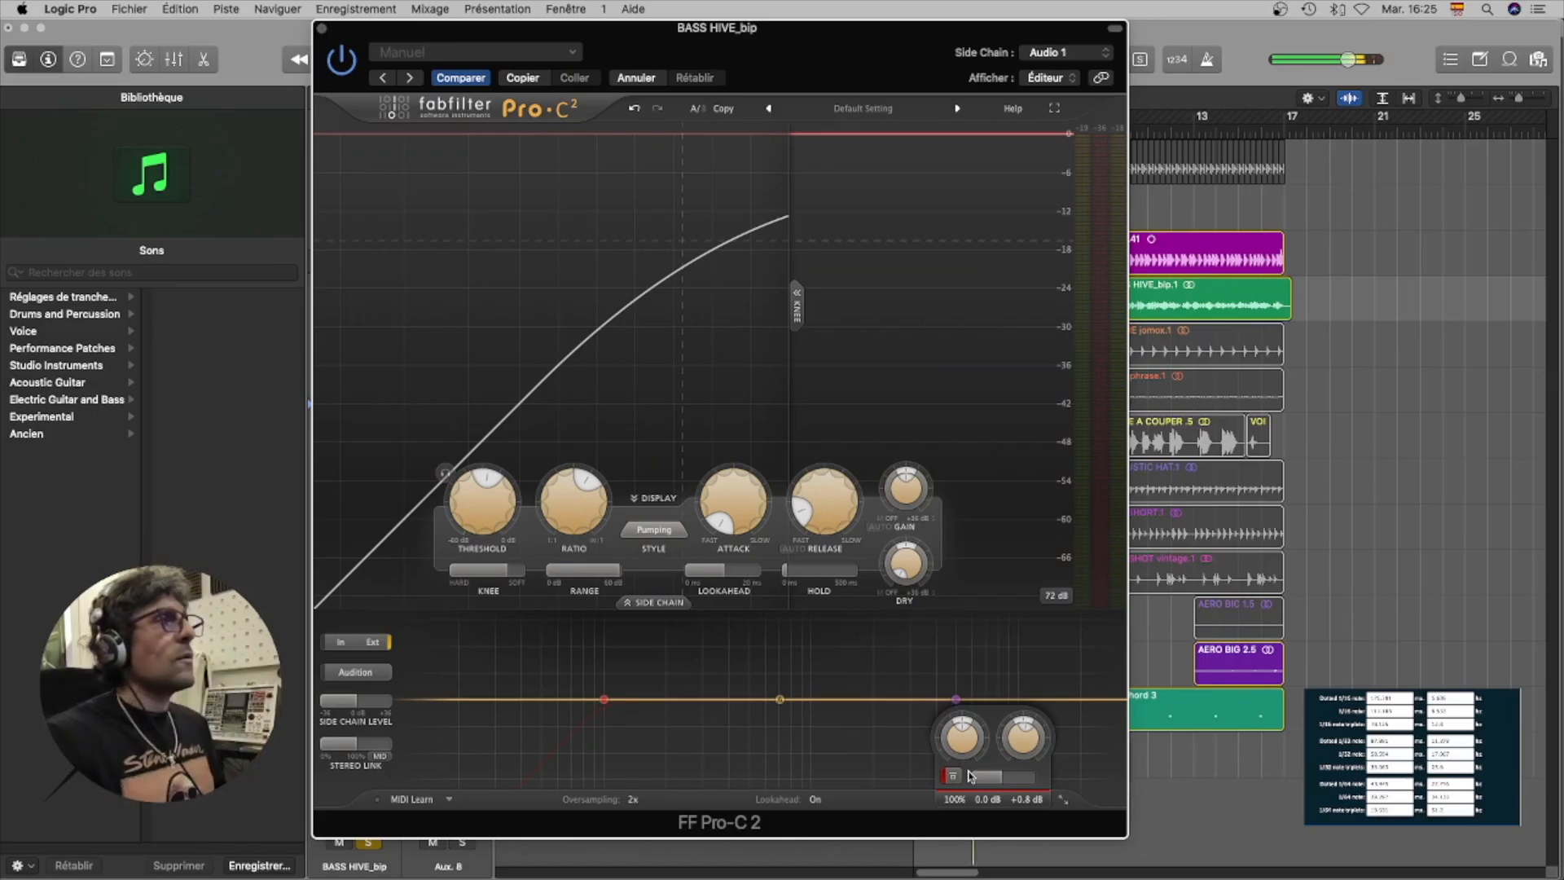
left_click(952, 776)
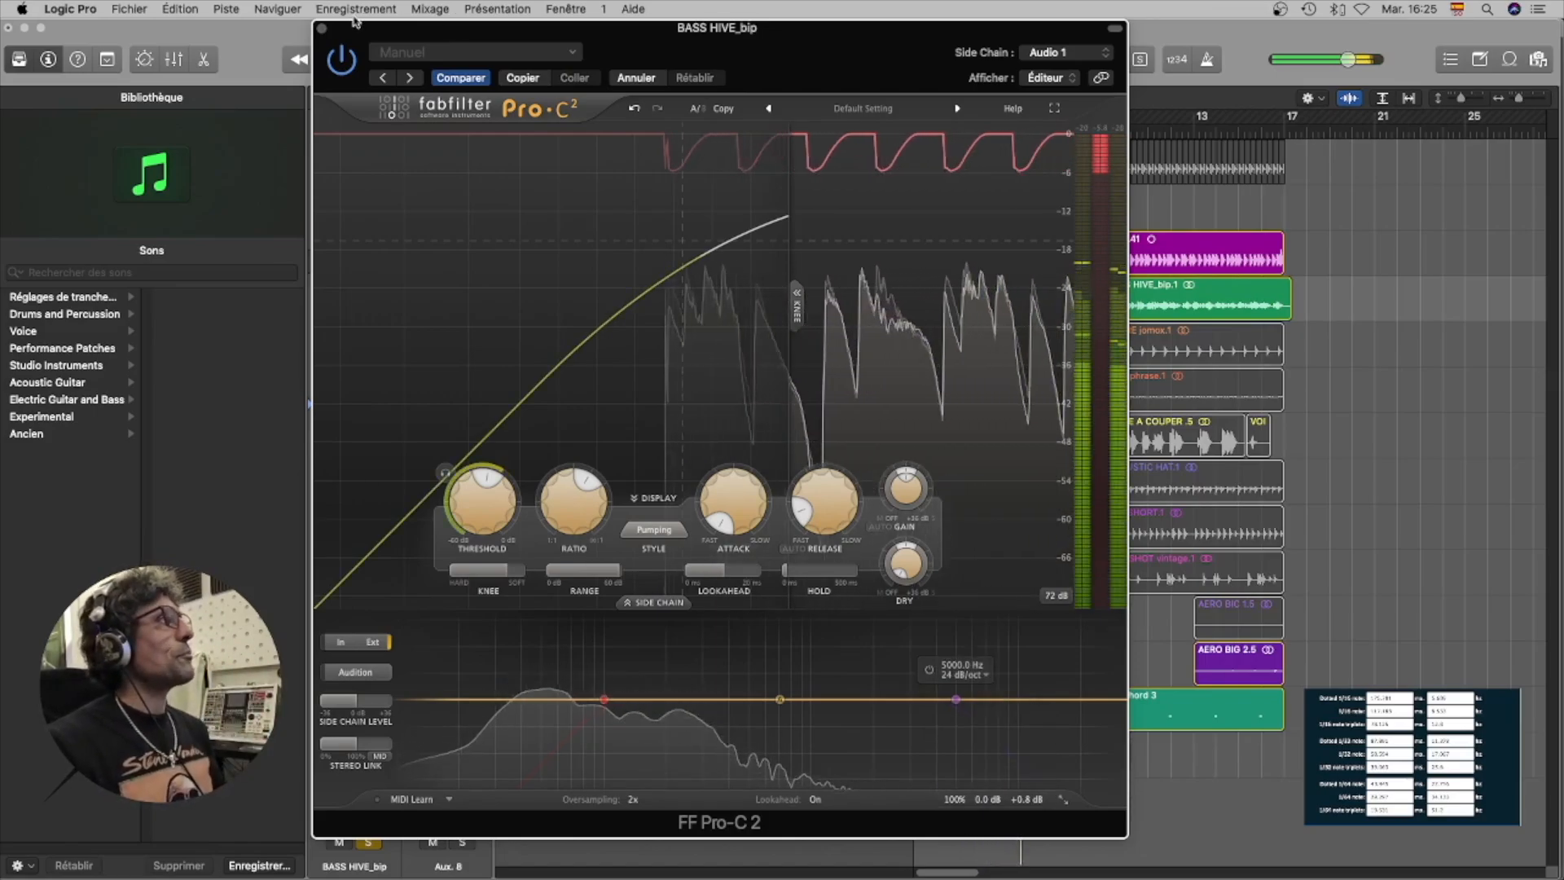
left_click(322, 29)
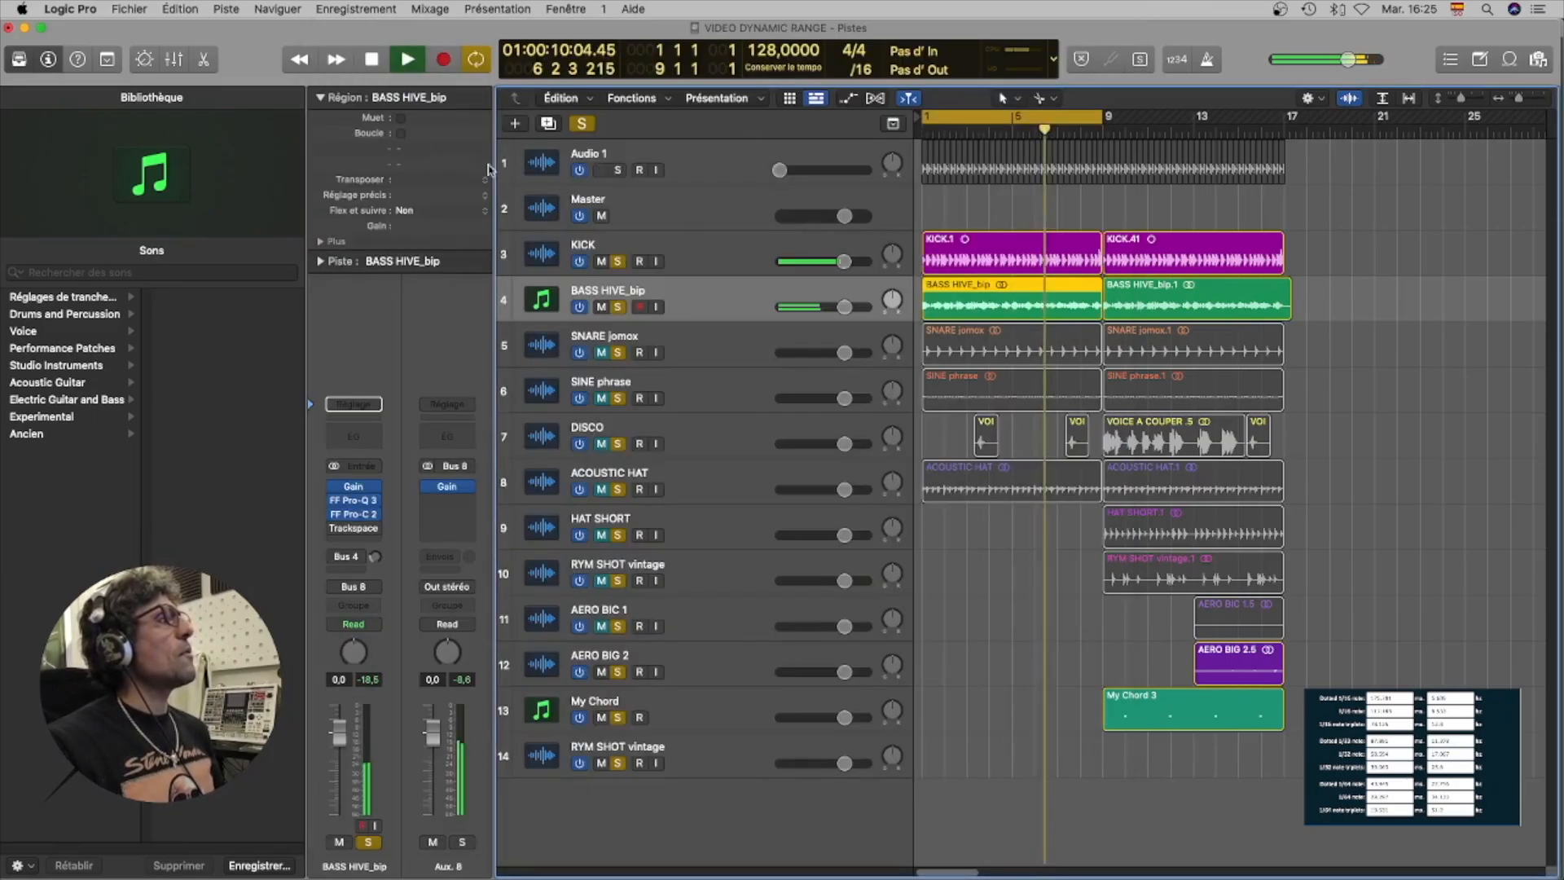
Unmute the ACOUSTIC HAT, DISCO and SNARE jomox tracks.
left_click(602, 489)
left_click(603, 445)
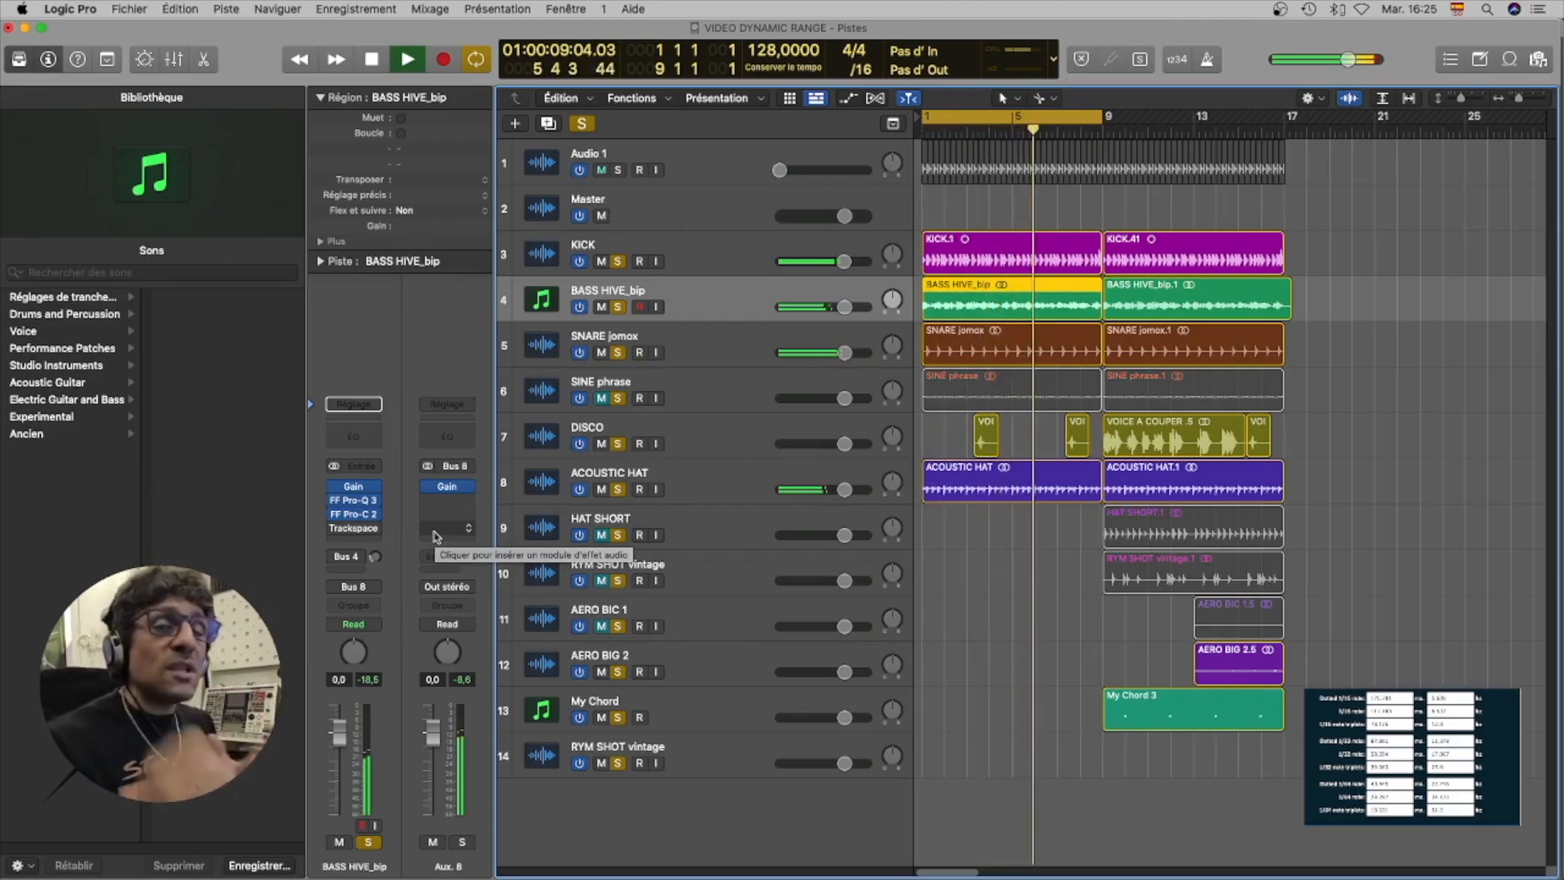
Open Trackspacer on the BASS HIVE_bip channel and mute the SNARE jomox and KICK tracks.
left_click(361, 531)
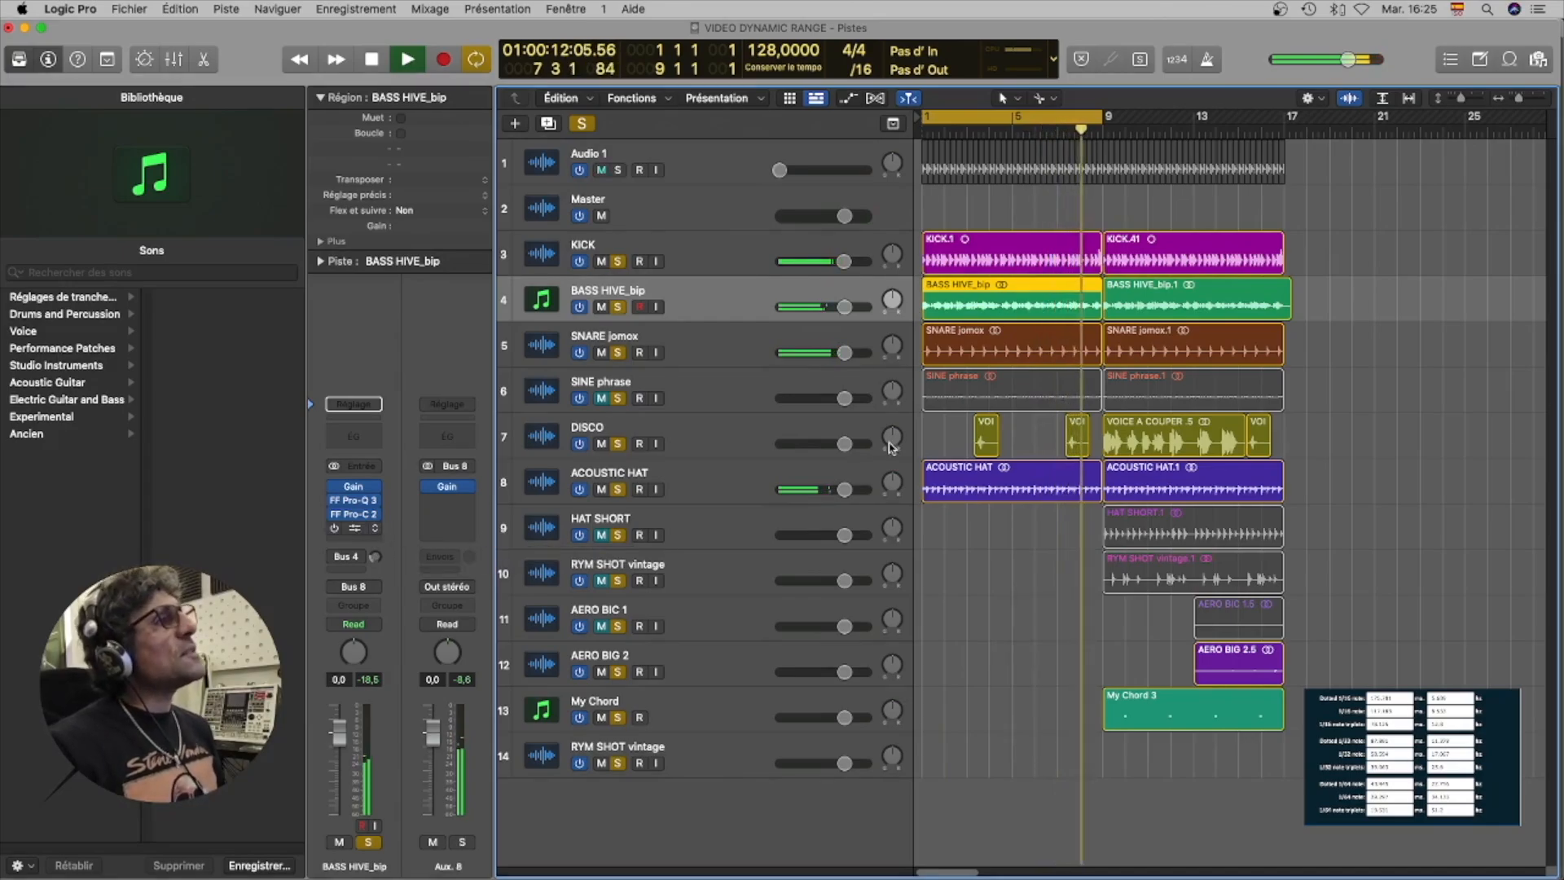
left_click_drag(796, 211, 874, 196)
left_click(603, 356)
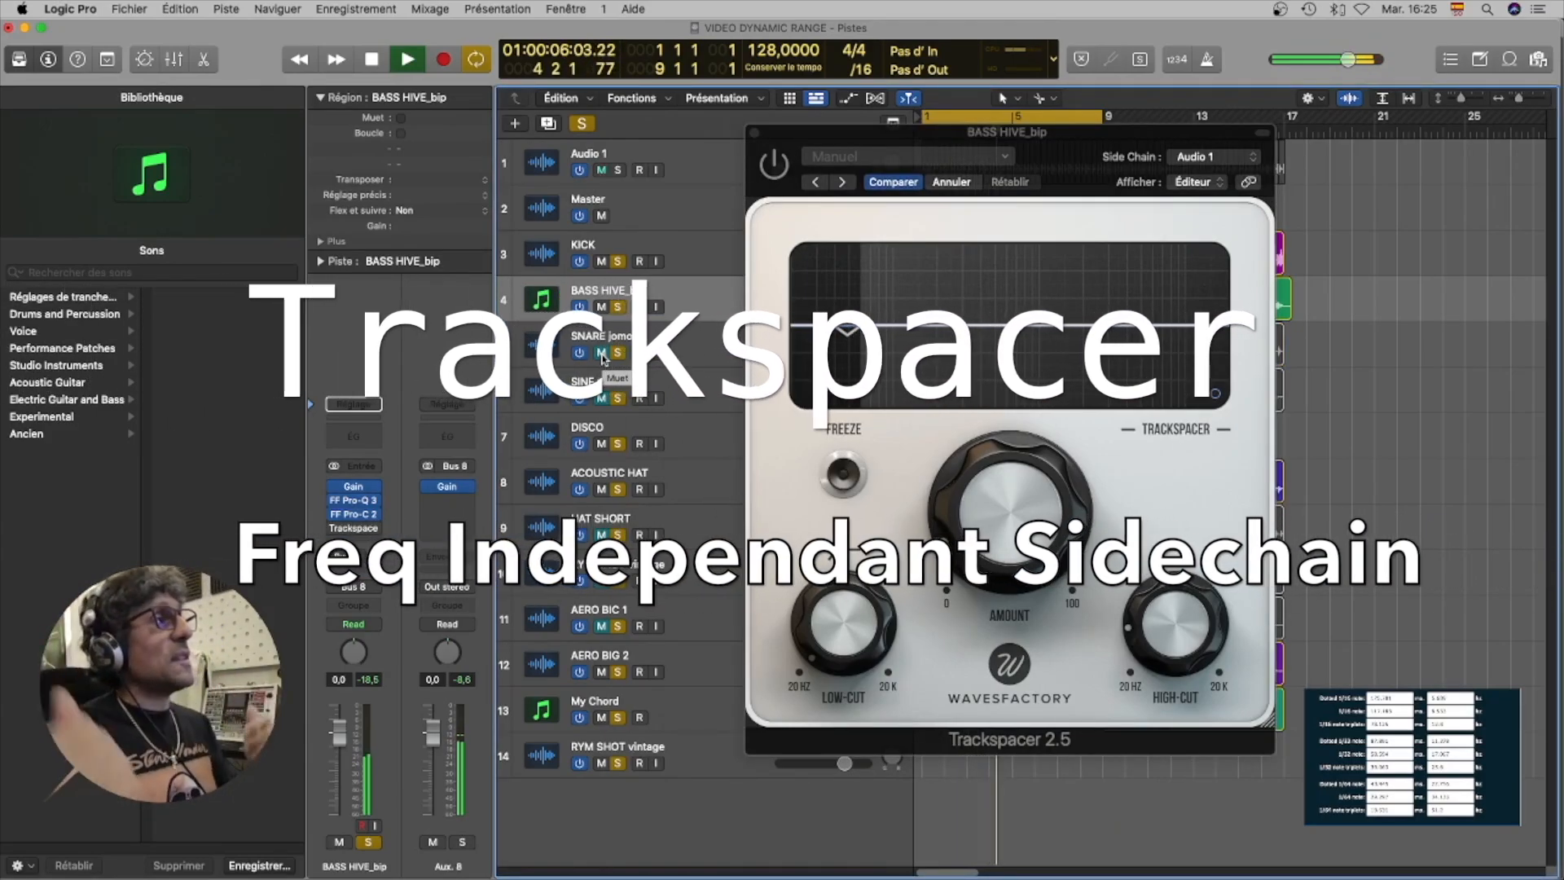
left_click(602, 263)
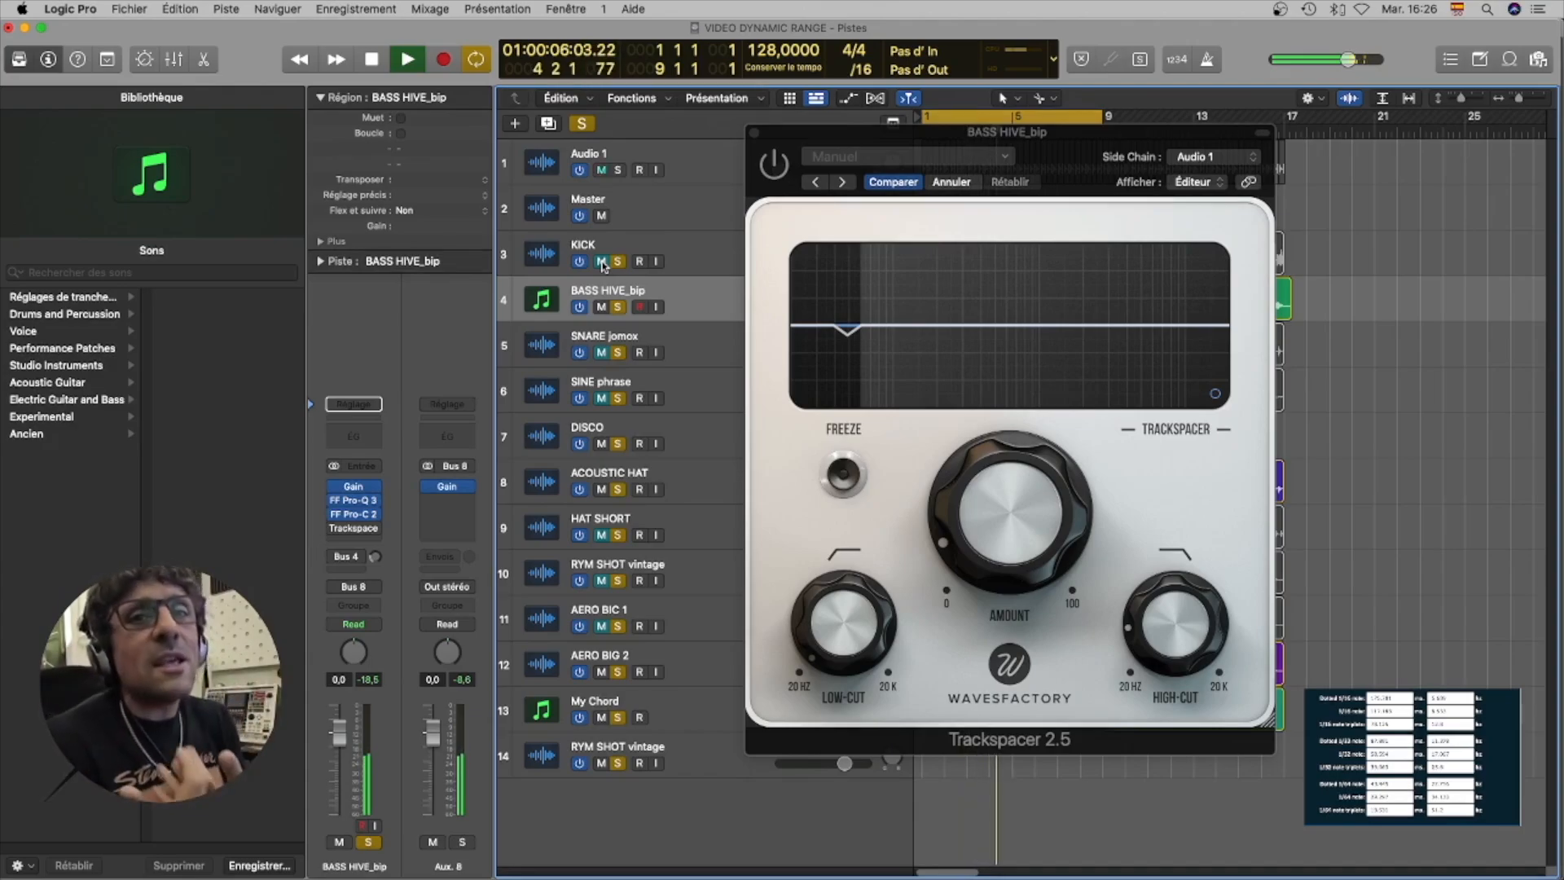
Enable Trackspacer on the bass, unmute the KICK track, and close the plug-in window.
left_click(764, 163)
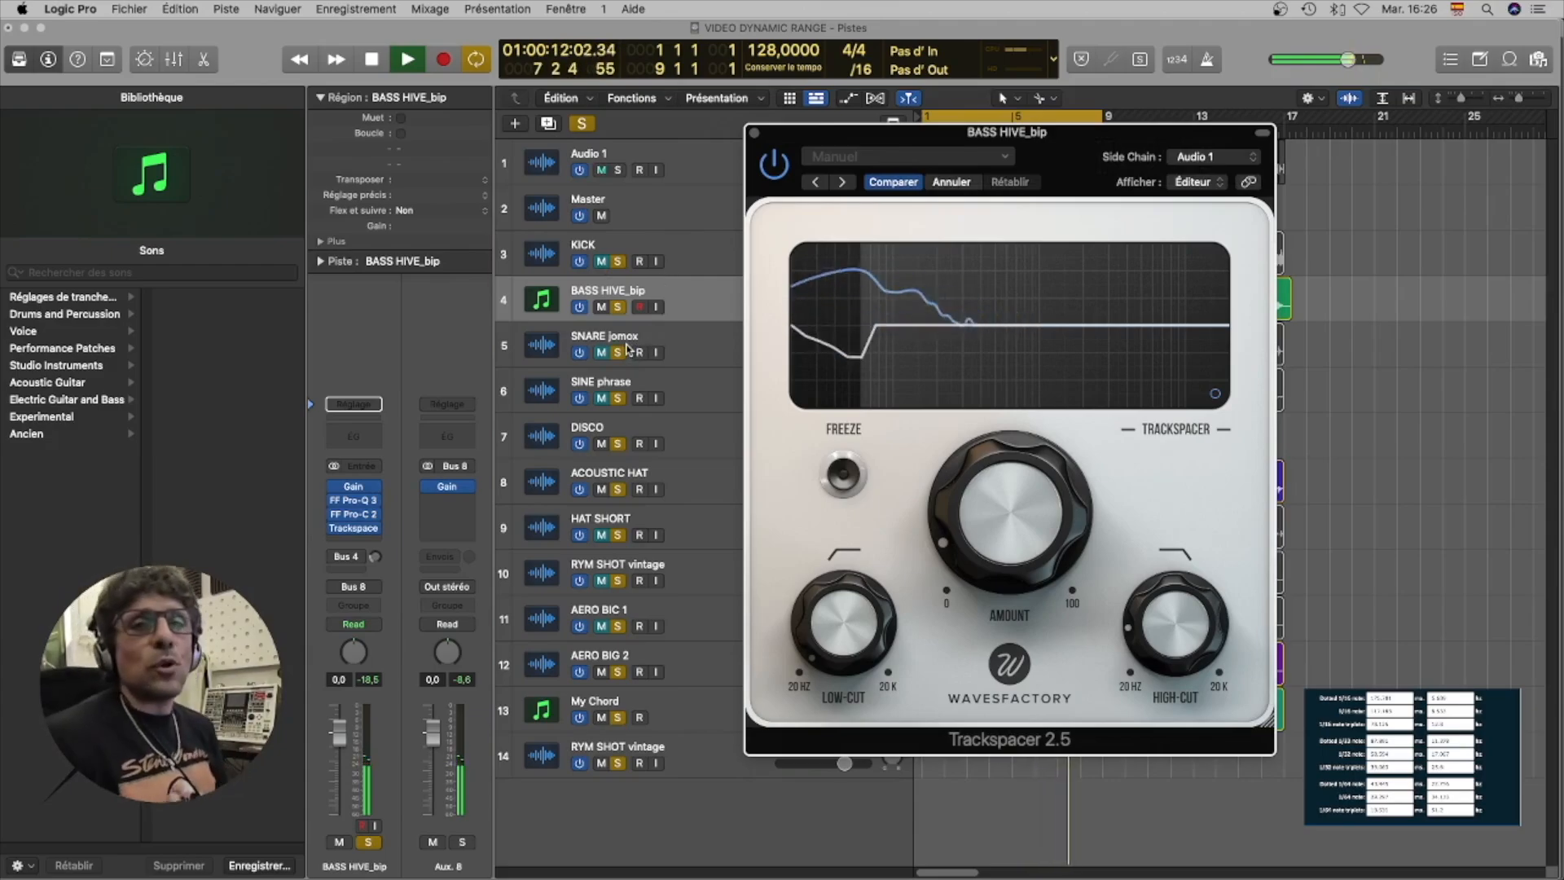
left_click(601, 261)
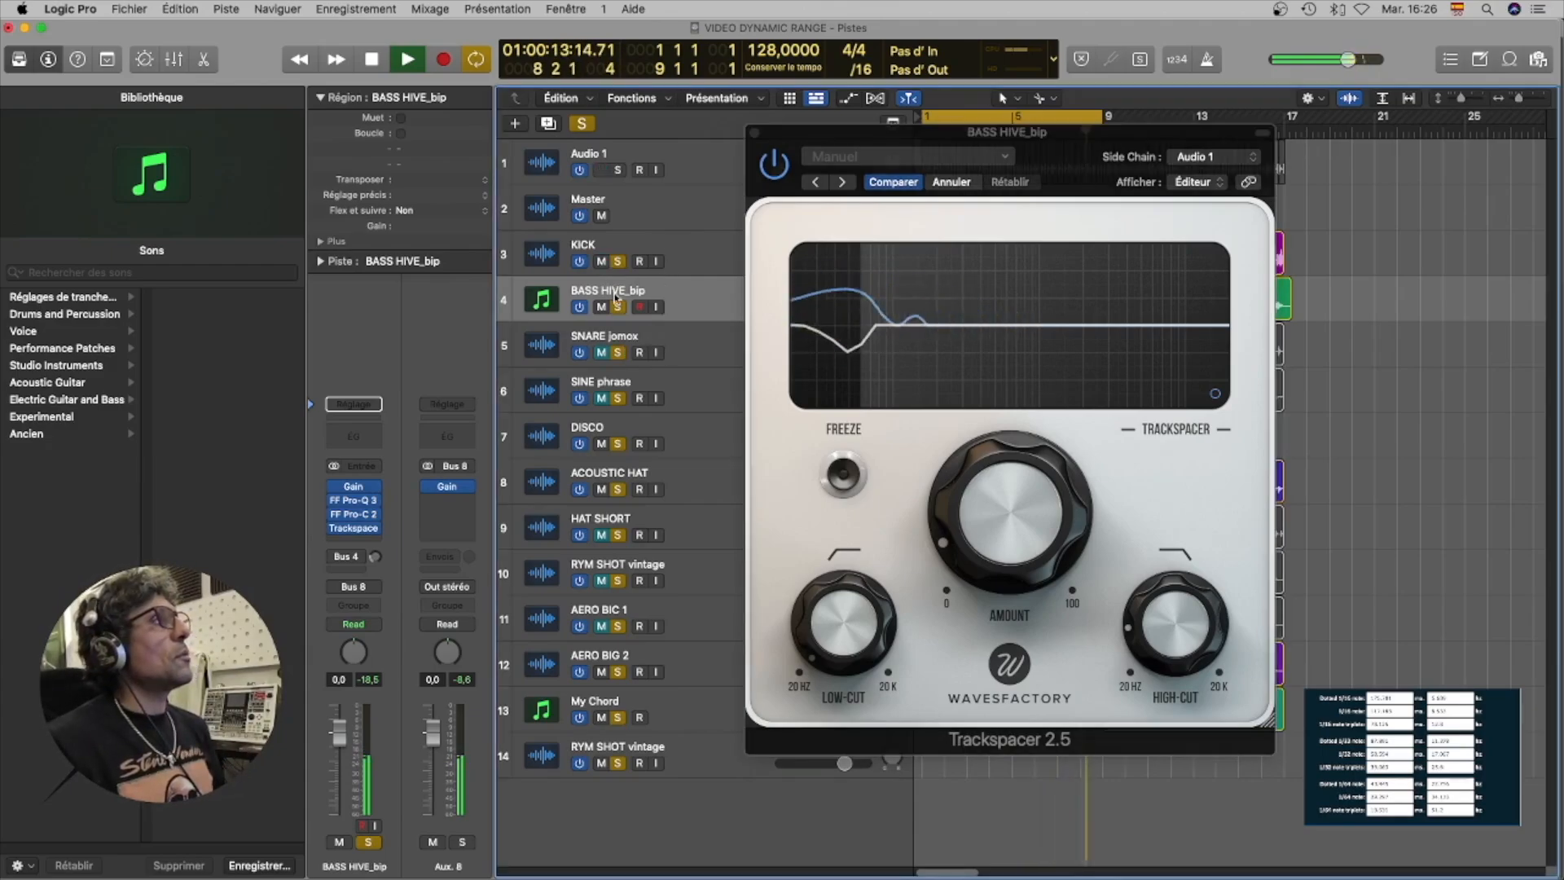
left_click(756, 134)
Reopen FF Pro-C 2 on the bass, examine its gain reduction in full-screen view, and close it.
mouse_move(367, 536)
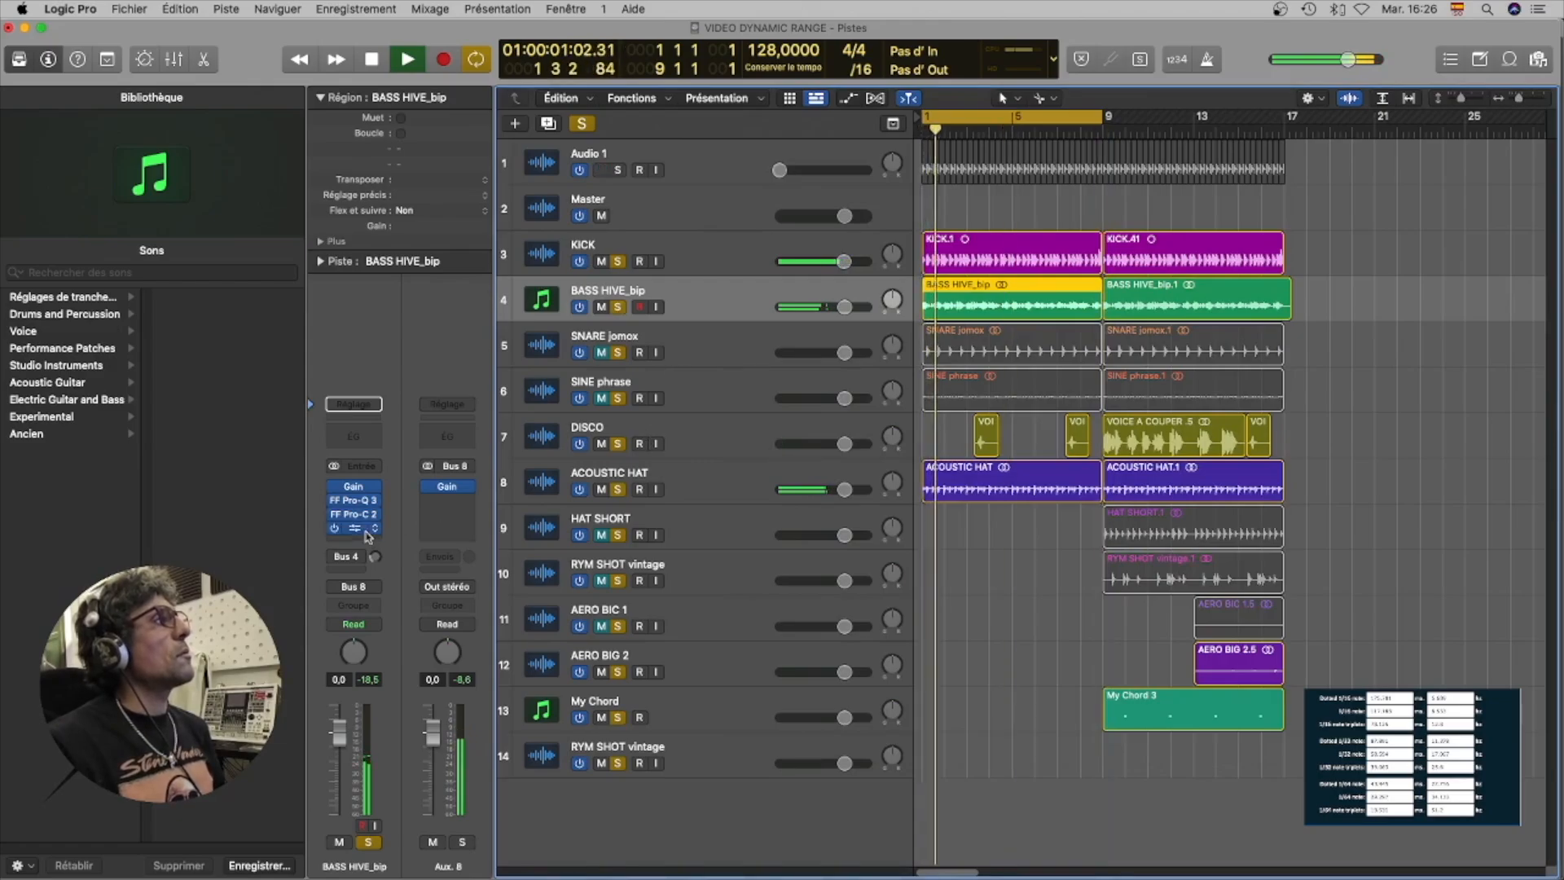
left_click(352, 514)
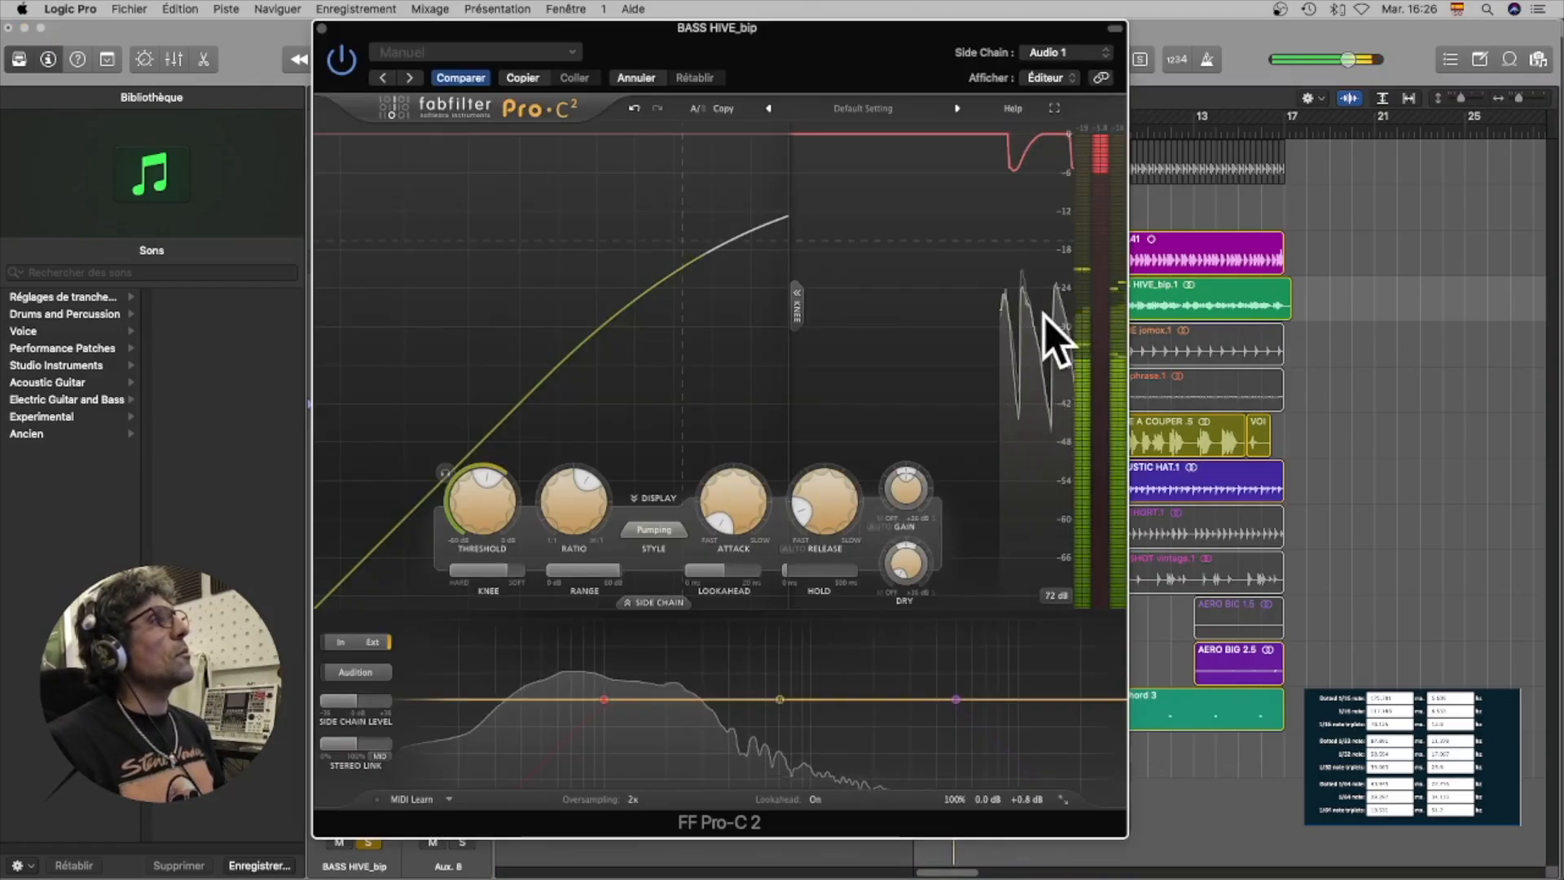
left_click(1056, 110)
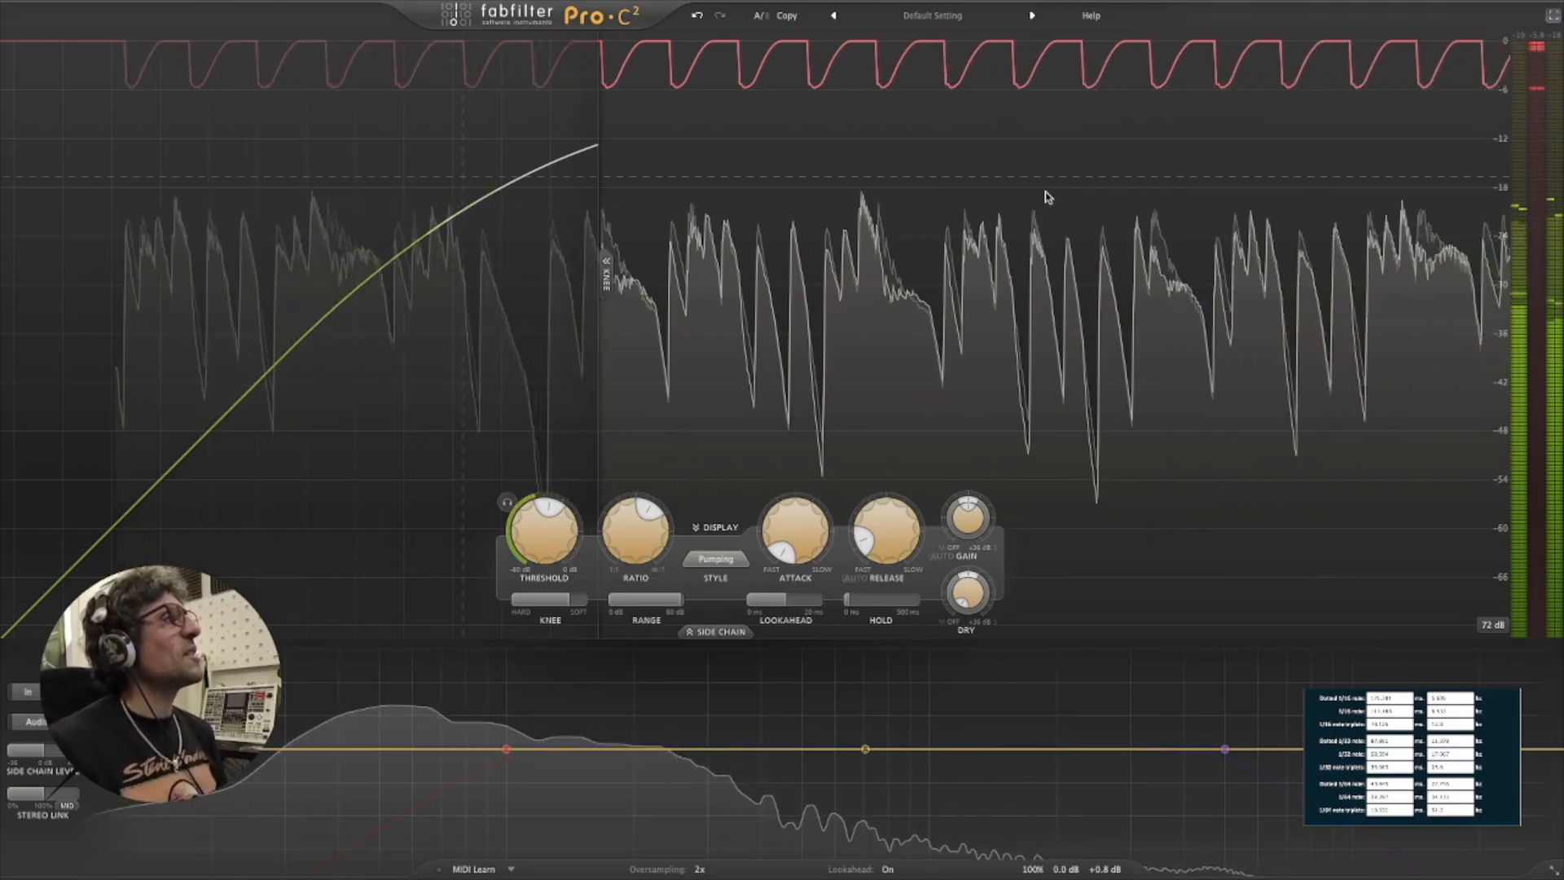
key("Escape")
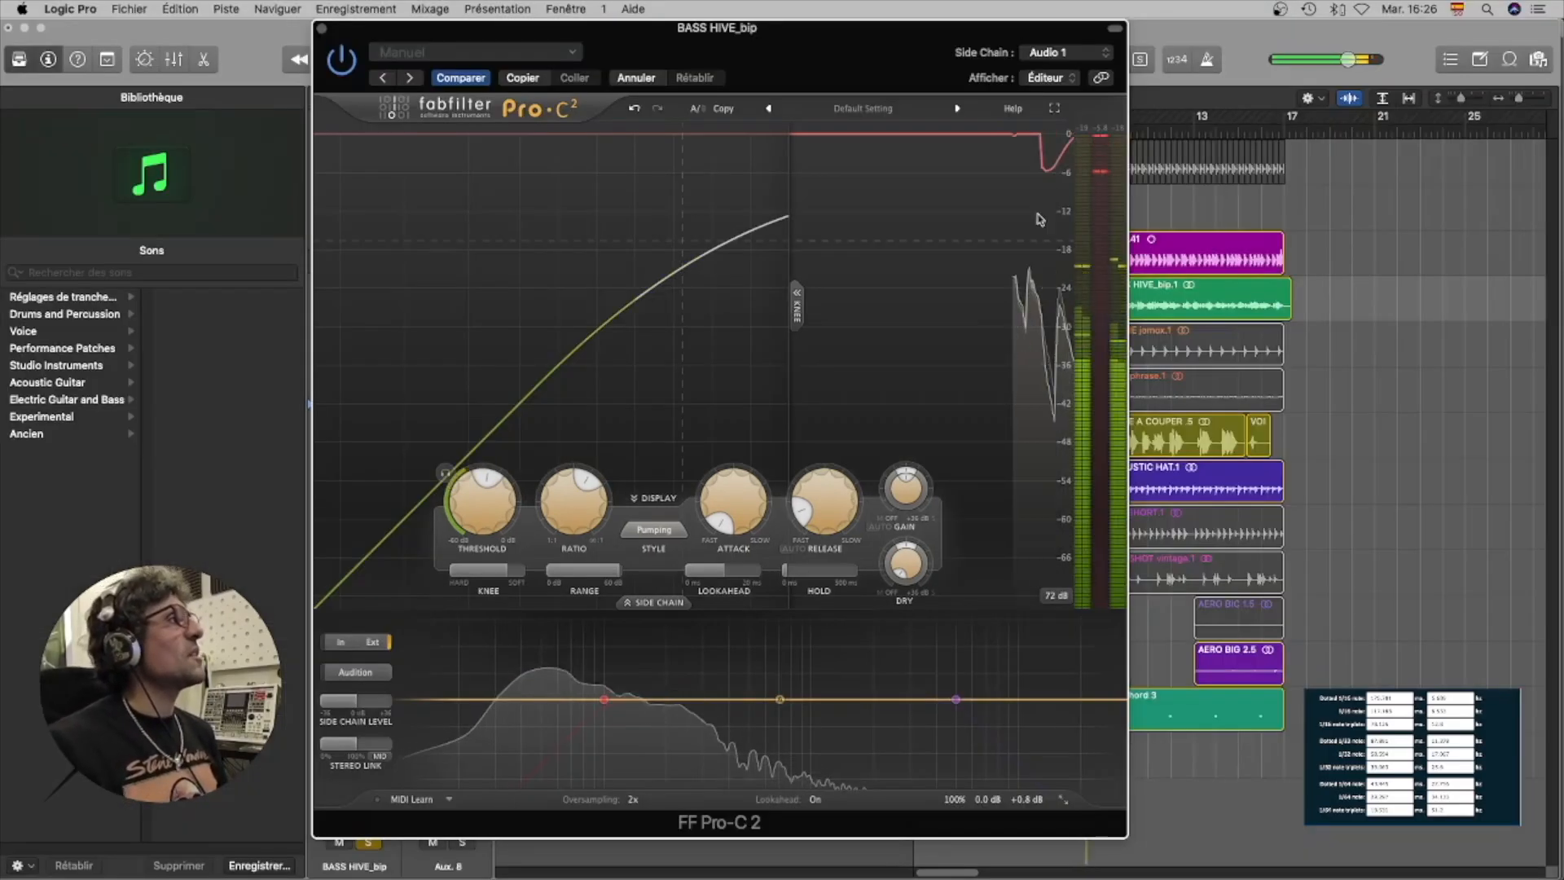
left_click(321, 31)
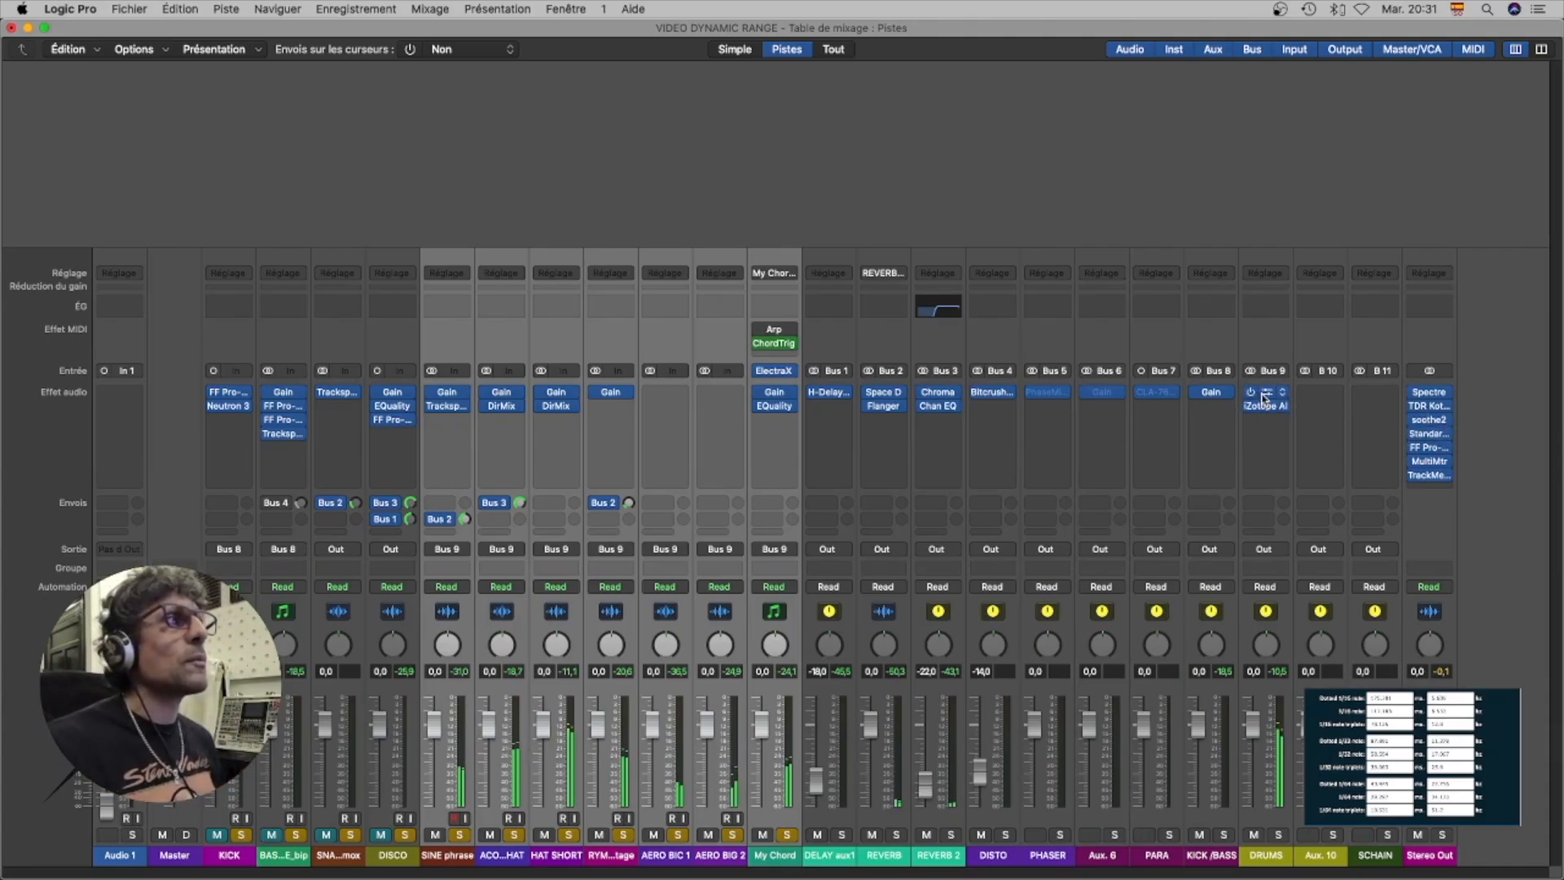
Open Presswerk on the DRUMS bus and switch it to the Bus Compressor view.
left_click(1265, 393)
left_click_drag(942, 113, 946, 104)
left_click(877, 214)
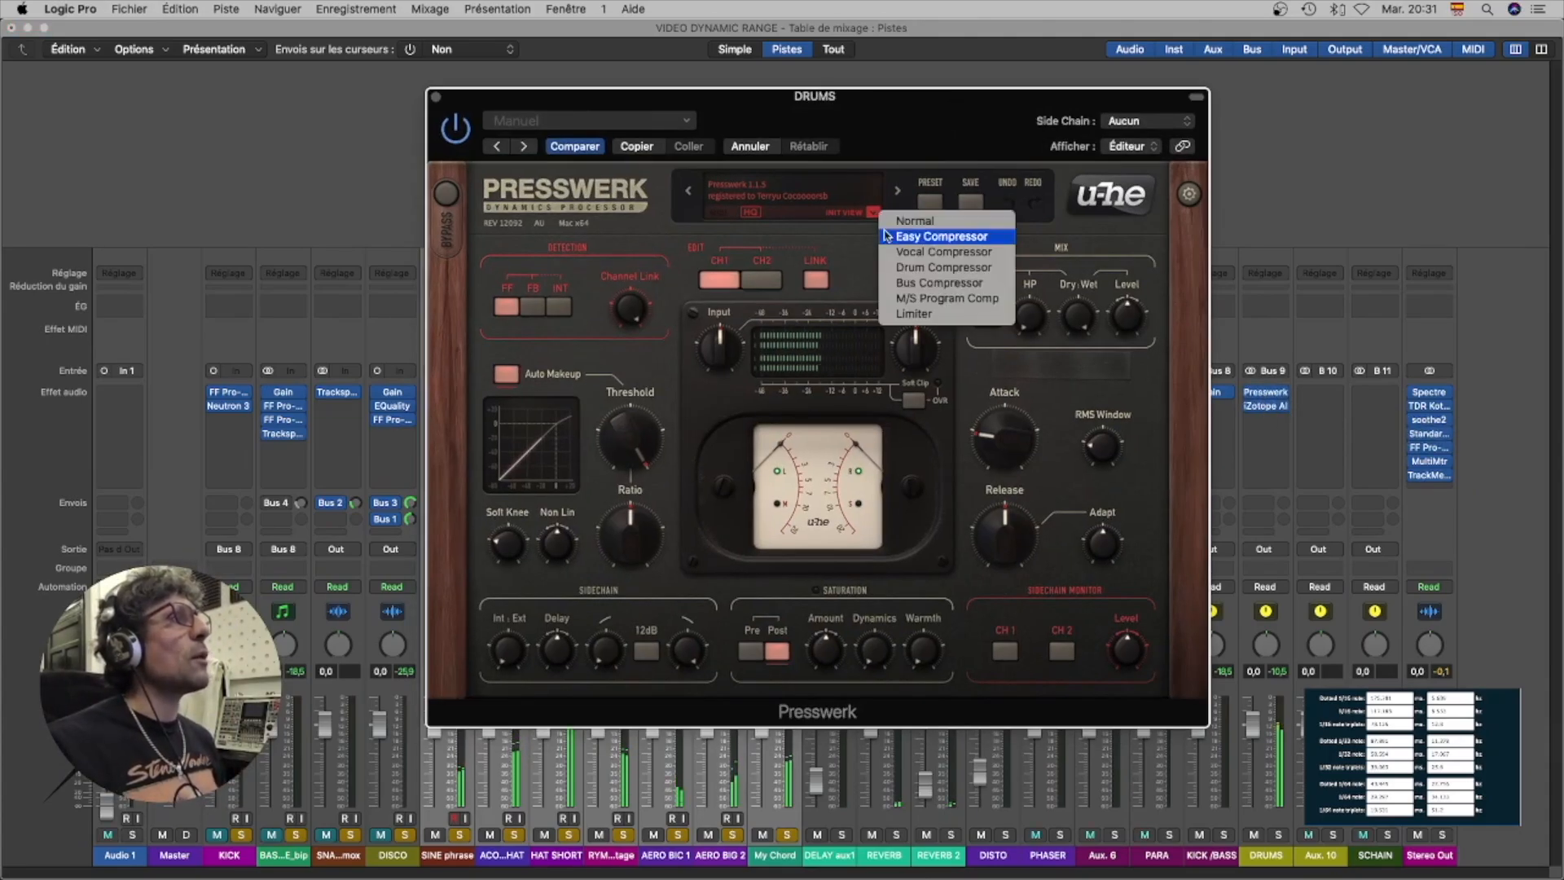
left_click(914, 283)
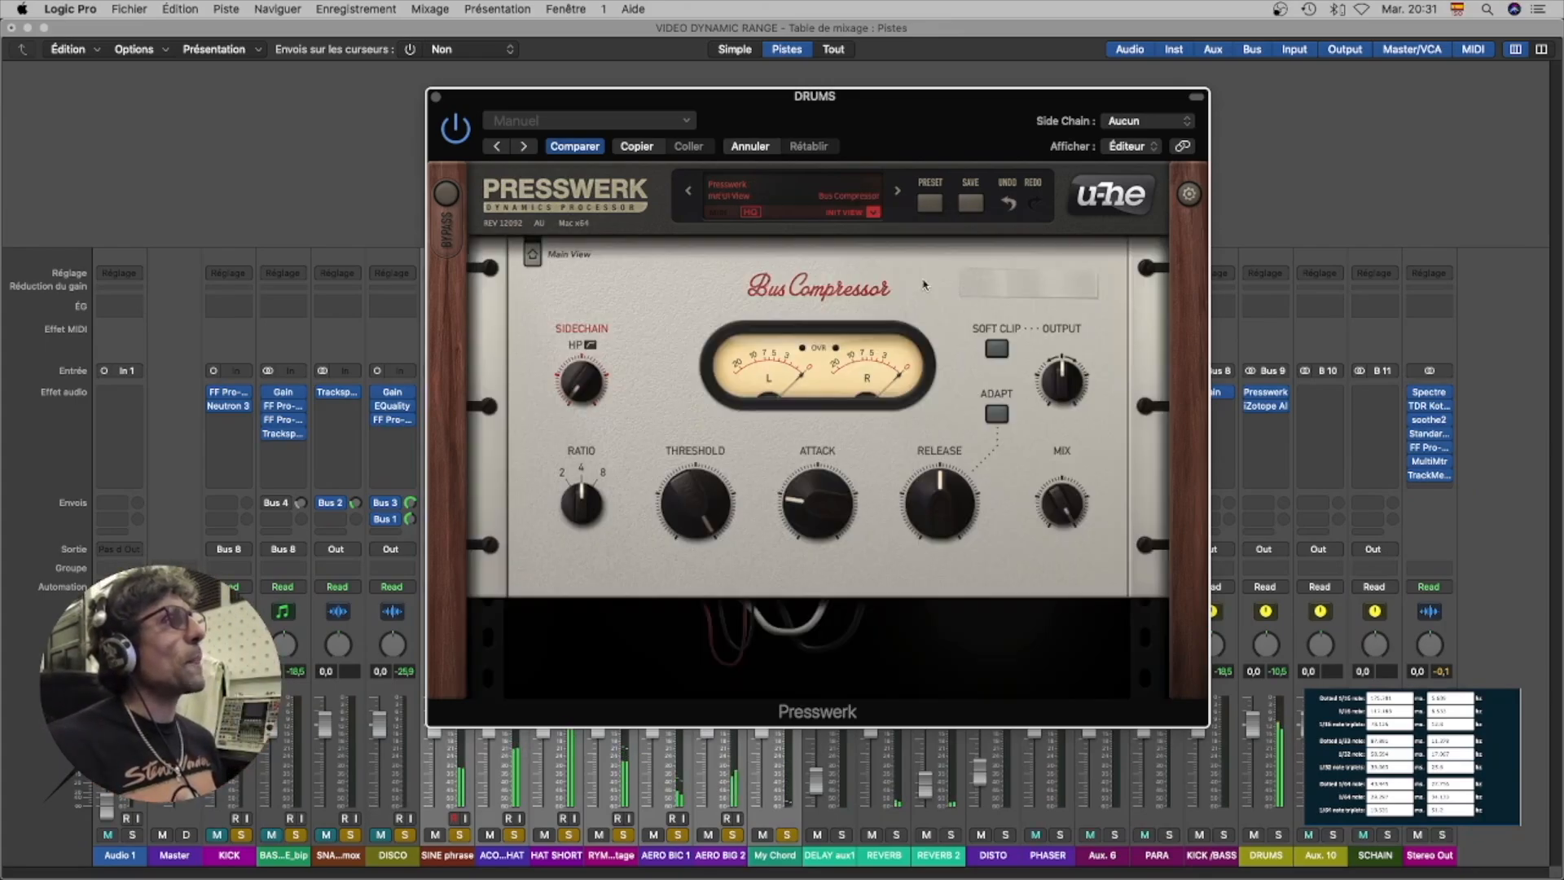
Set the Bus Compressor's attack to its fastest setting and its release to 85.8 ms.
left_click_drag(823, 497, 881, 581)
mouse_move(949, 505)
left_mouse_down()
mouse_move(950, 534)
mouse_move(943, 512)
left_mouse_up()
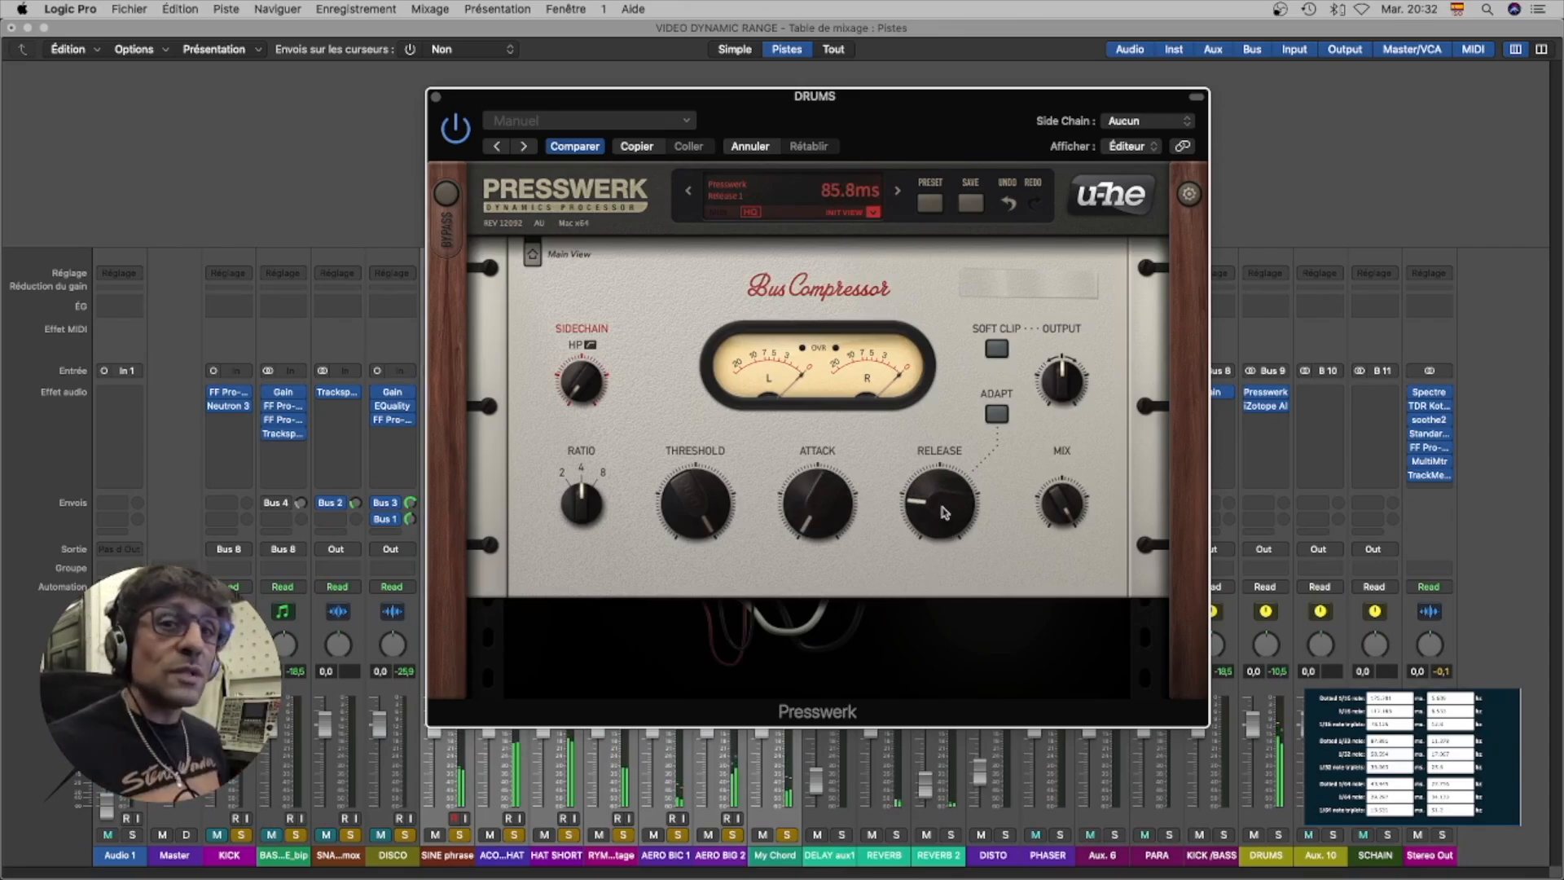
Set the Bus Compressor's release to 30.2 ms and lower its threshold to around the middle of its range.
left_click_drag(943, 511, 949, 534)
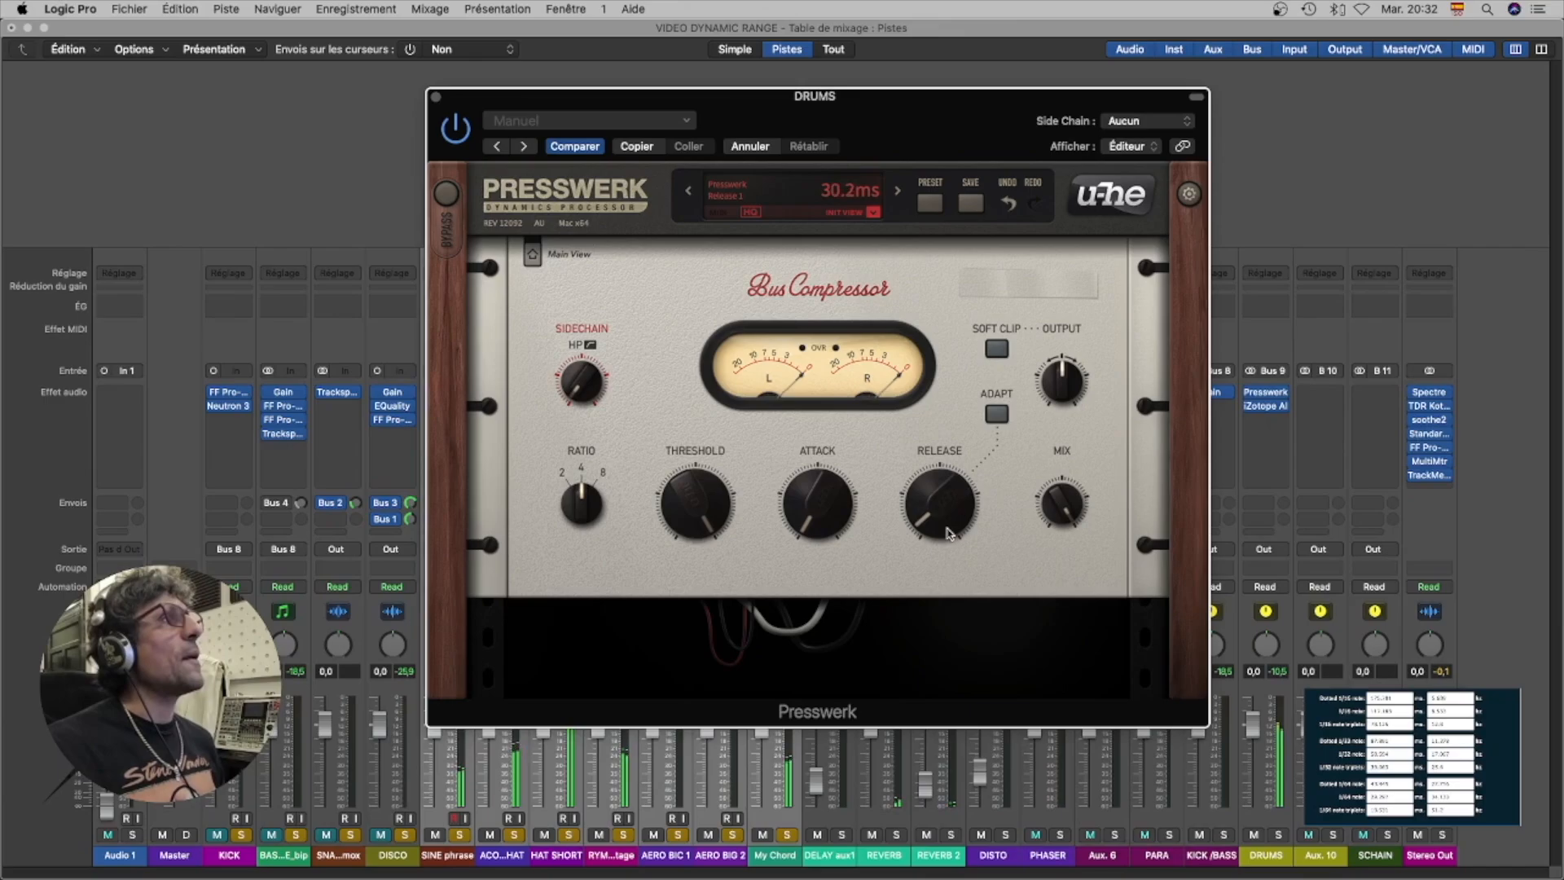
left_click_drag(695, 525, 698, 526)
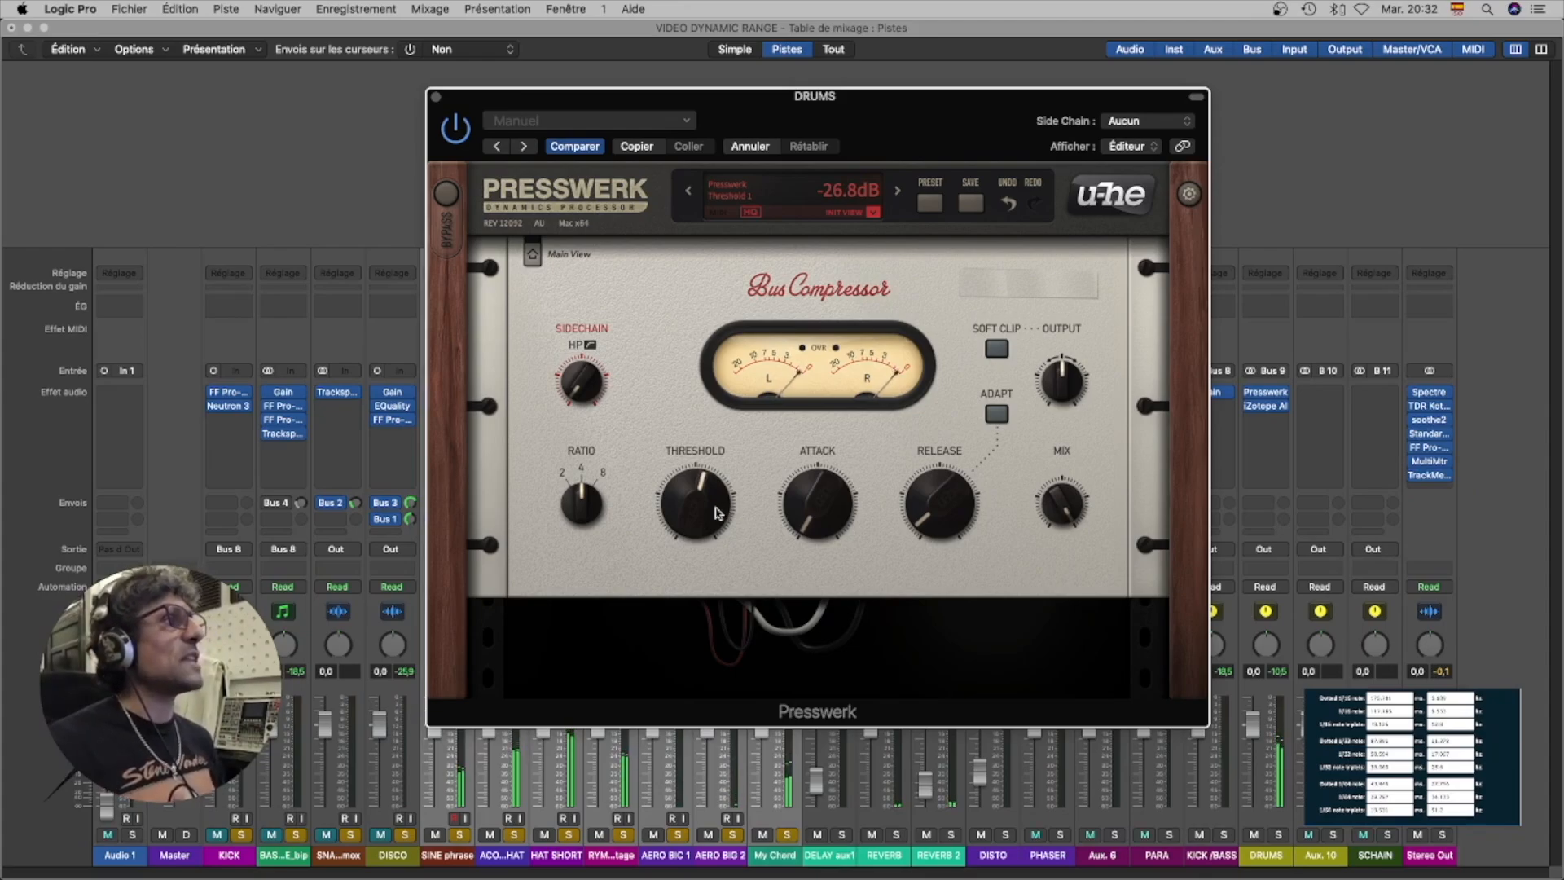
mouse_move(700, 511)
left_mouse_down()
mouse_move(684, 520)
mouse_move(702, 526)
left_mouse_up()
Raise the Bus Compressor's output gain to a little over 1 dB and close the Presswerk window.
mouse_move(1066, 398)
scroll(1067, 397, "up", 3)
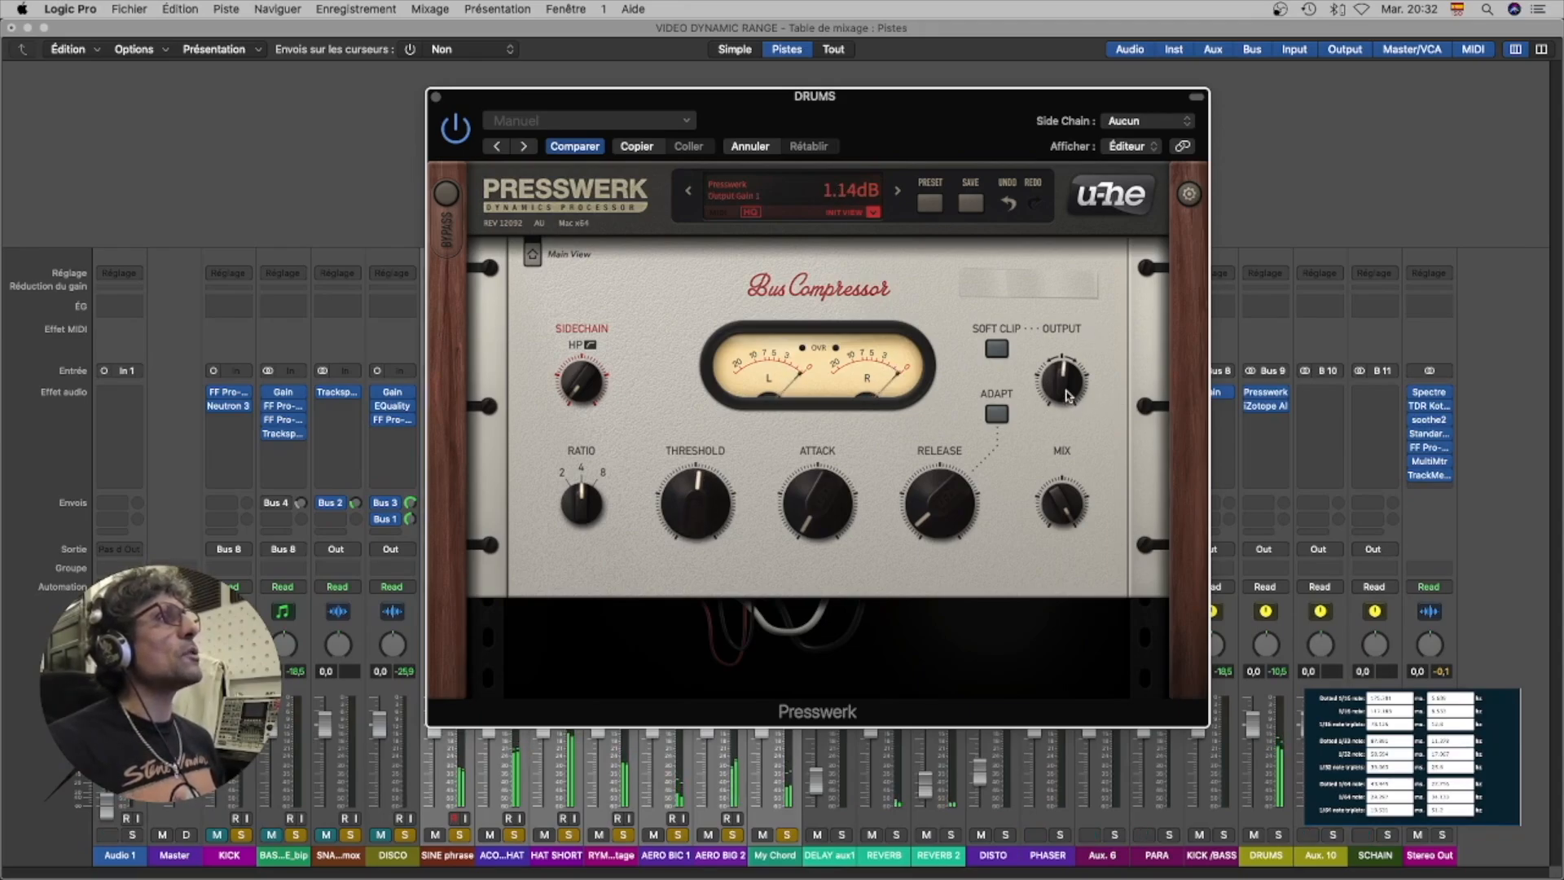
scroll(1069, 396, "up", 2)
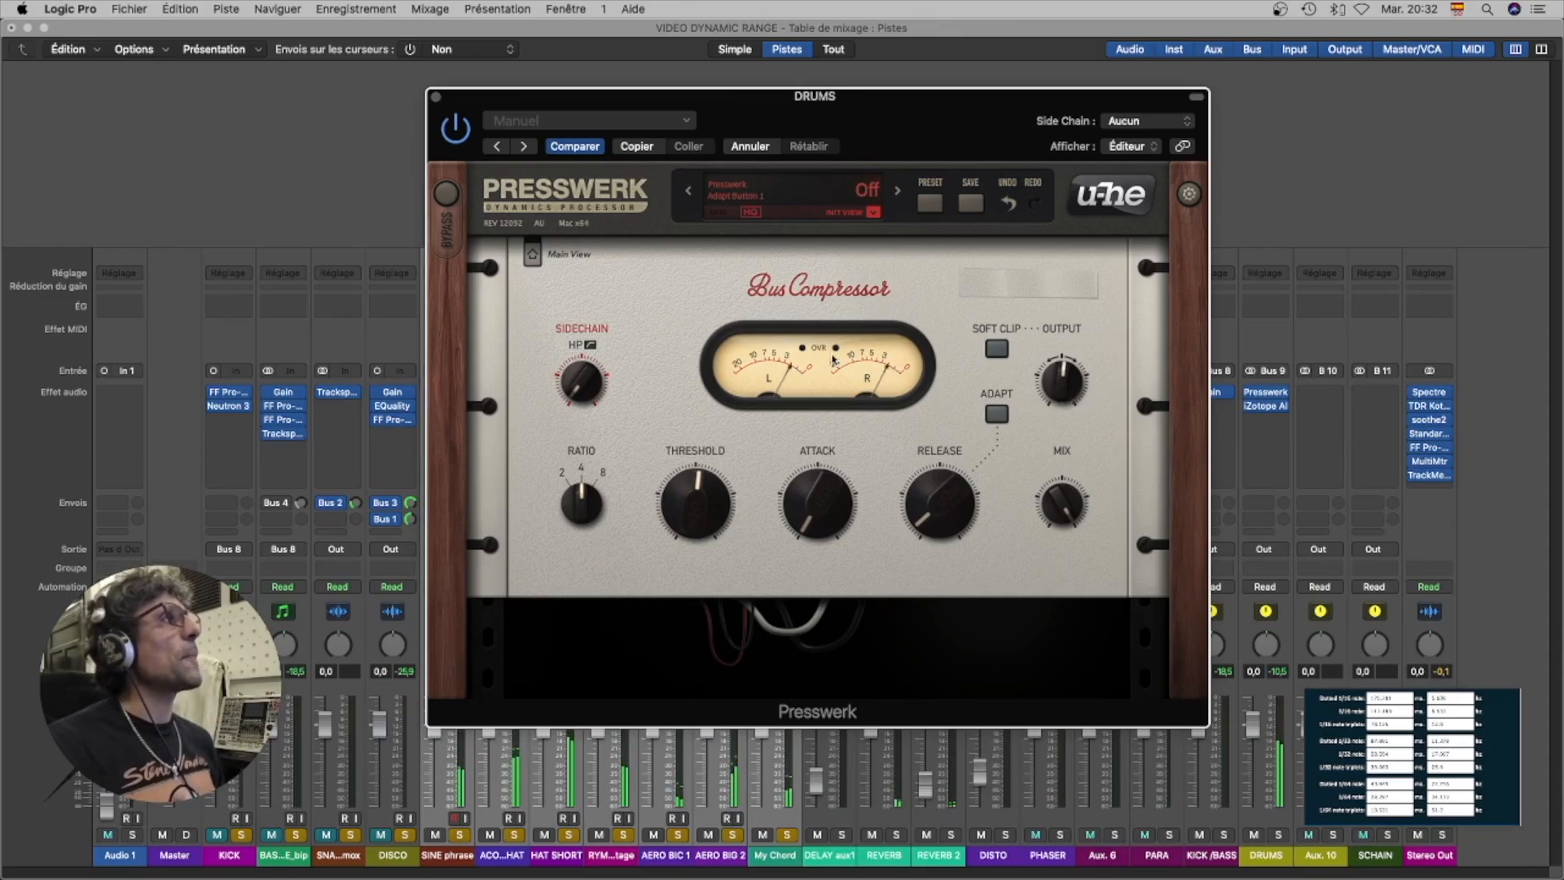
left_click(436, 97)
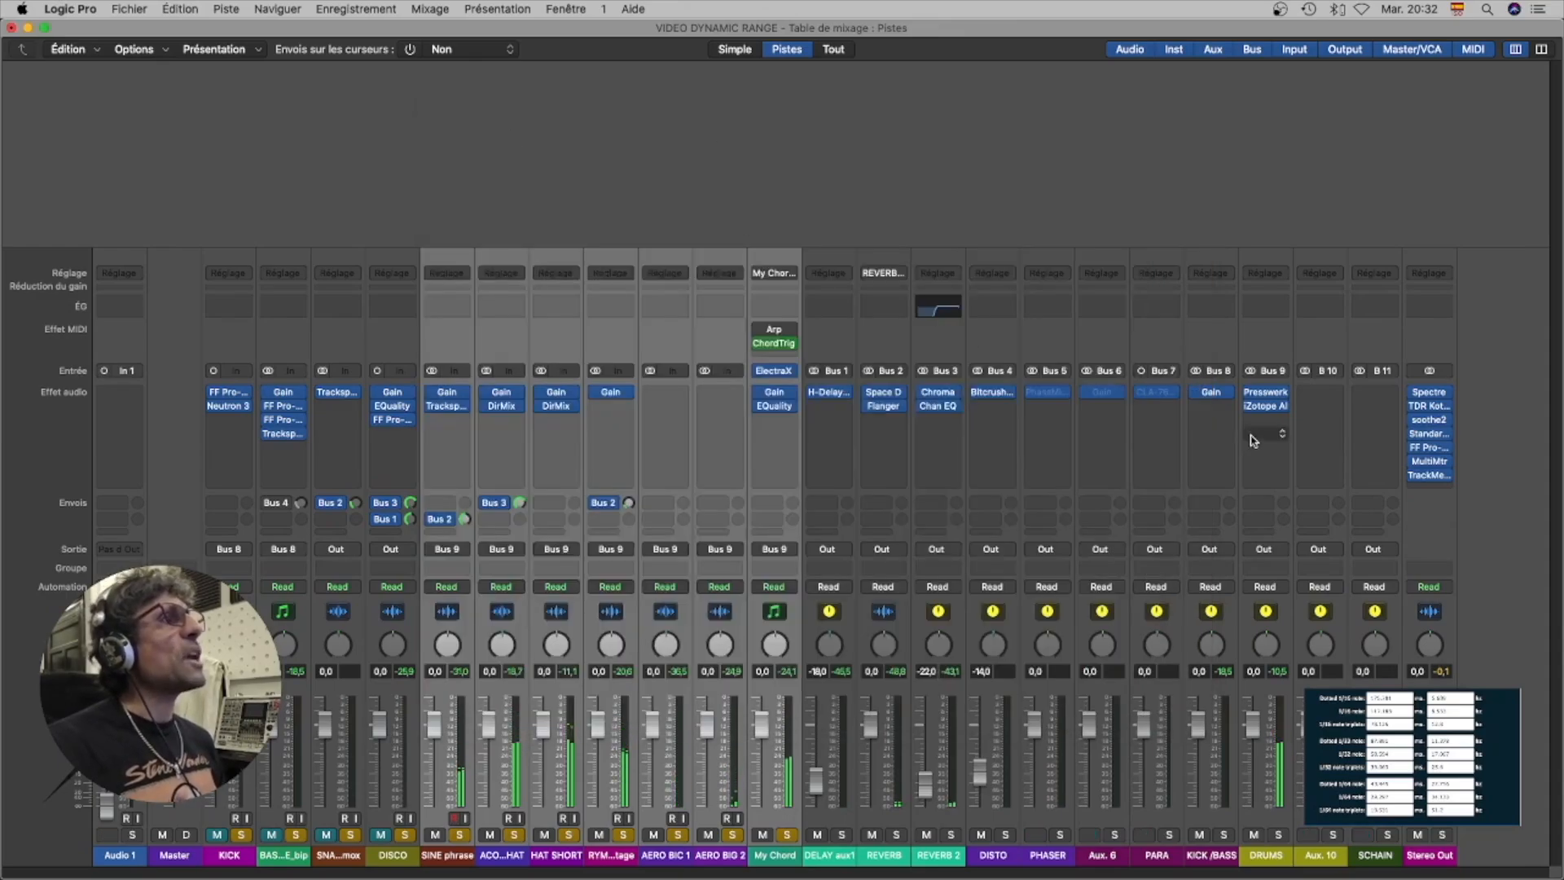
Open iZotope Alloy 2 on the DRUMS bus, dismiss its preset manager, and set the middle and high bands' transient attack to -1.0.
left_click(1268, 412)
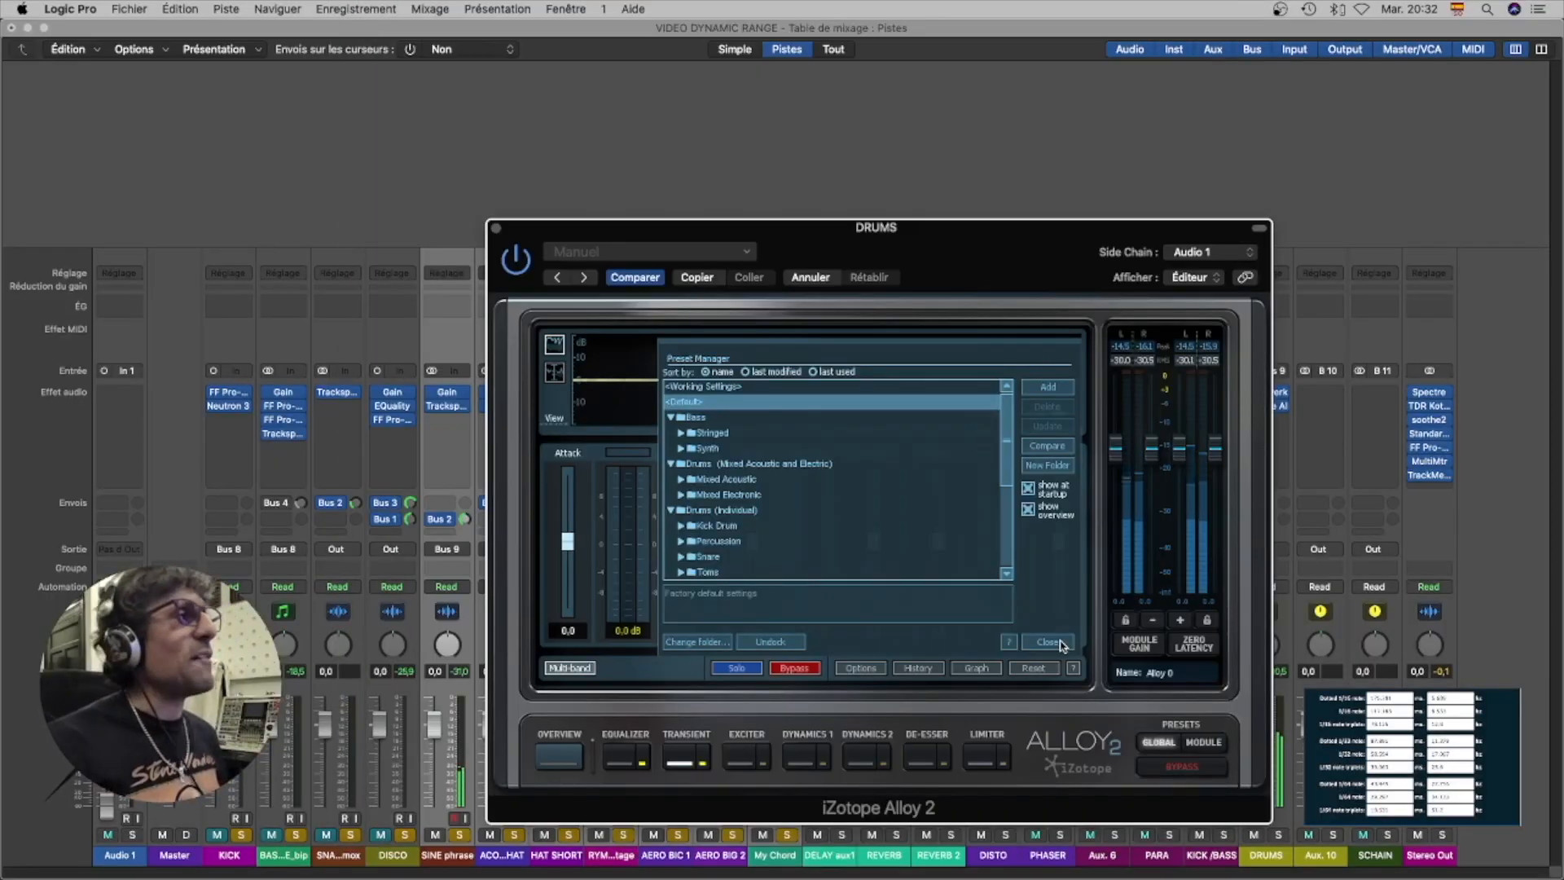
left_click(1049, 642)
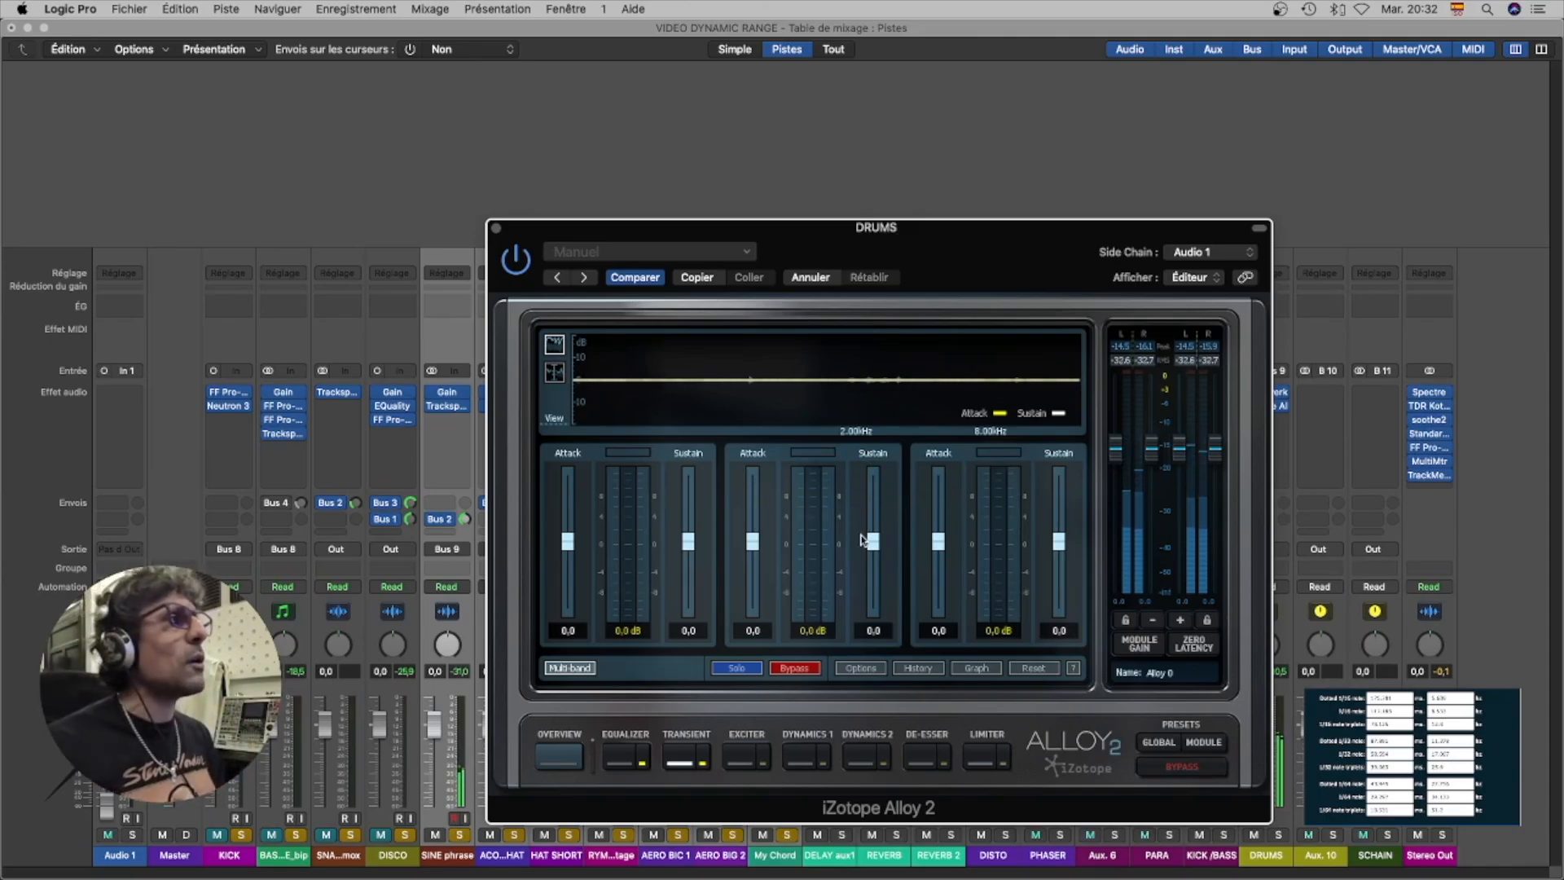
left_click_drag(942, 555, 942, 560)
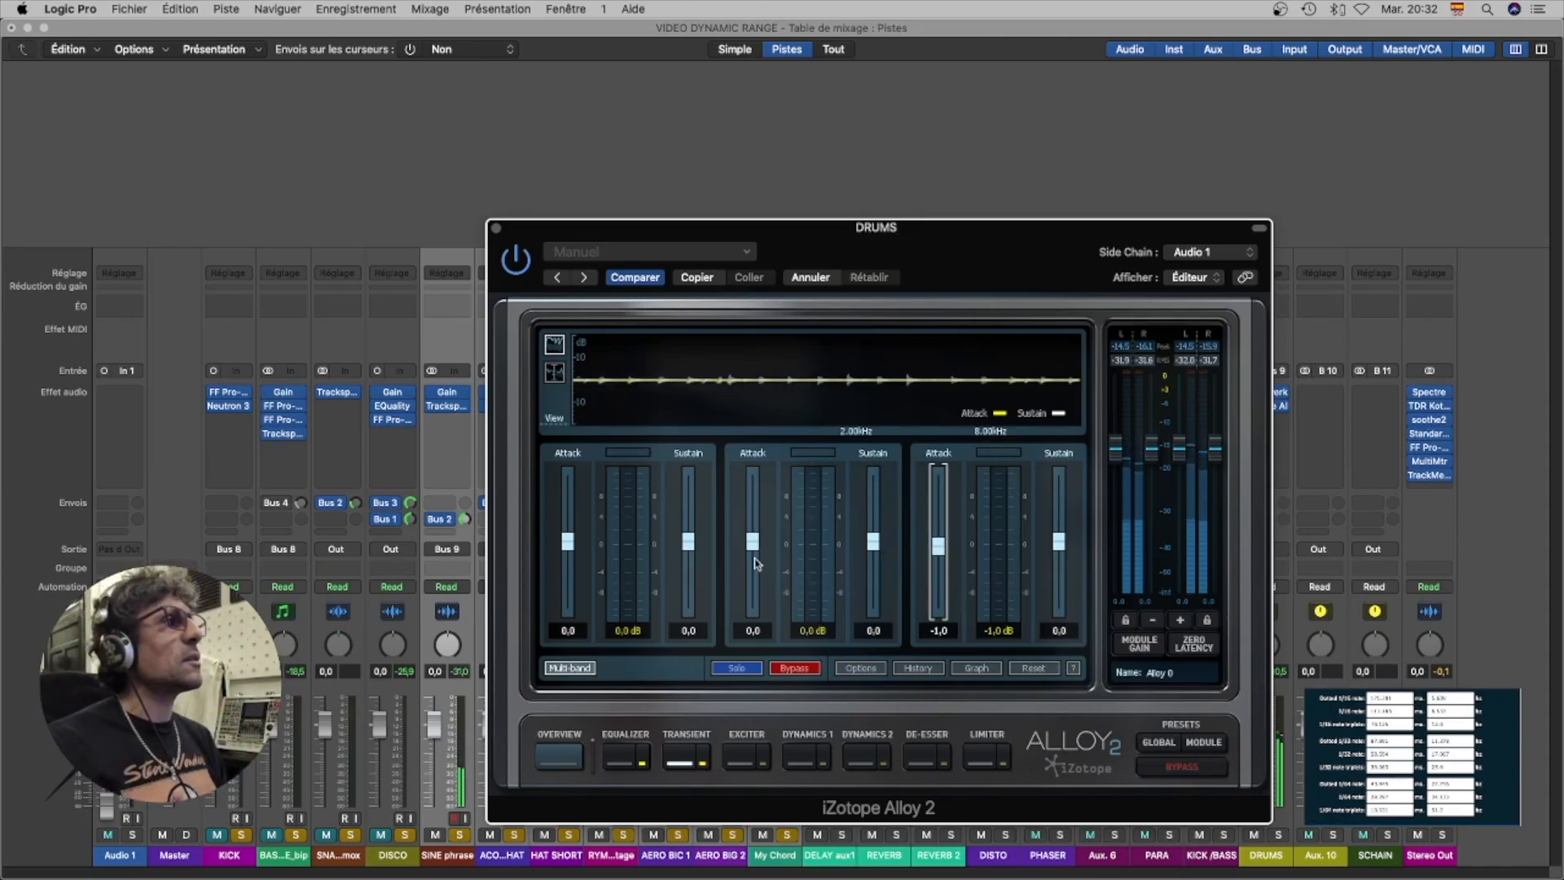
left_click_drag(753, 555, 754, 560)
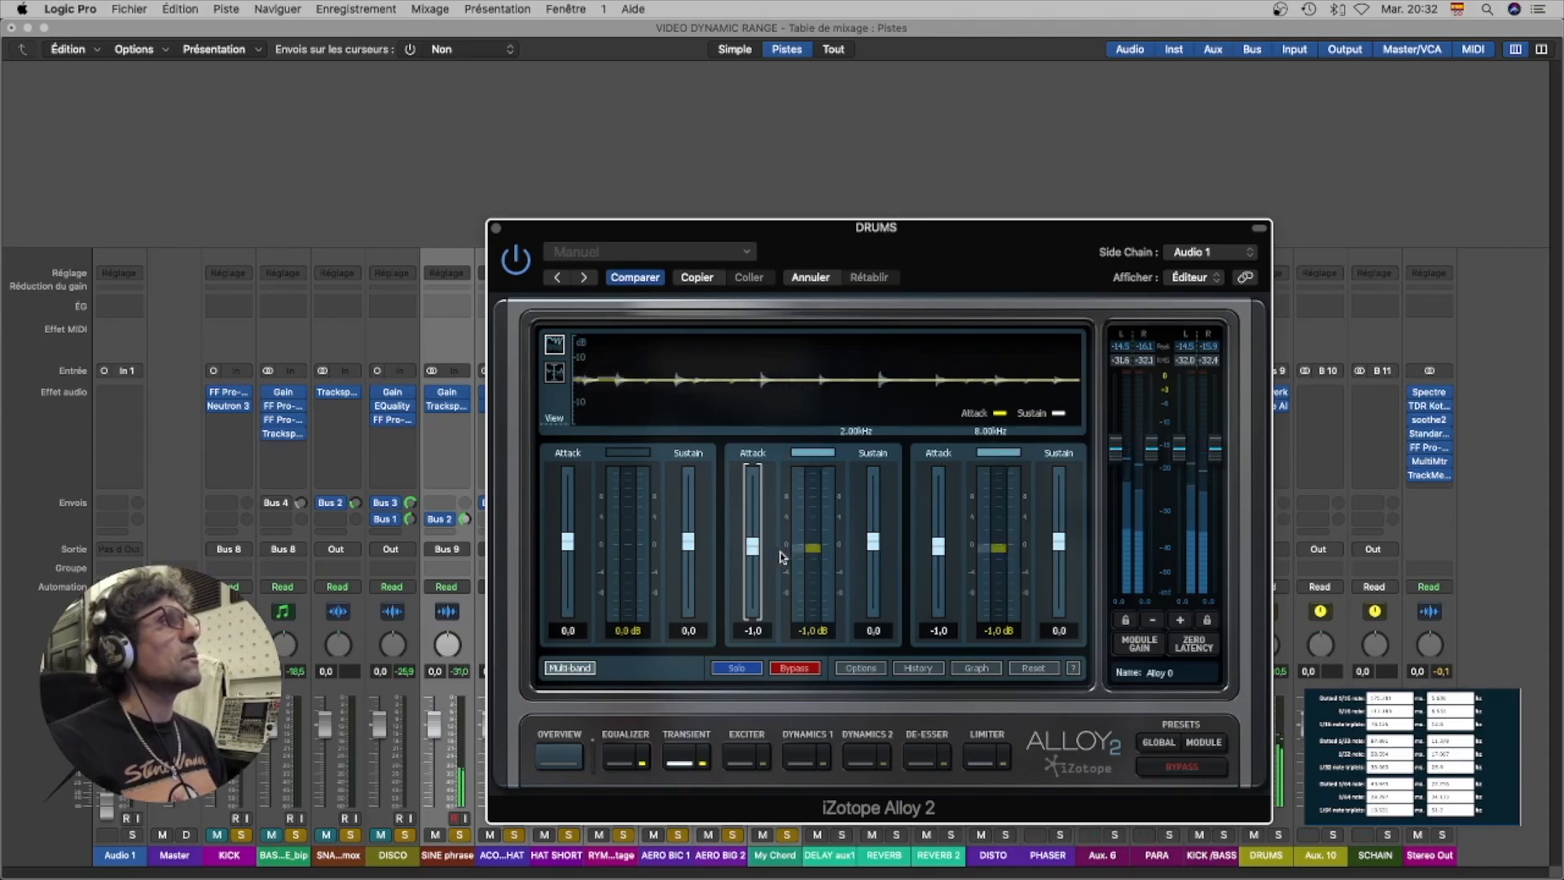
Set the gate ratio in Alloy 2's Dynamics 1 module to 1.5:1 and close the plug-in window.
left_click(809, 749)
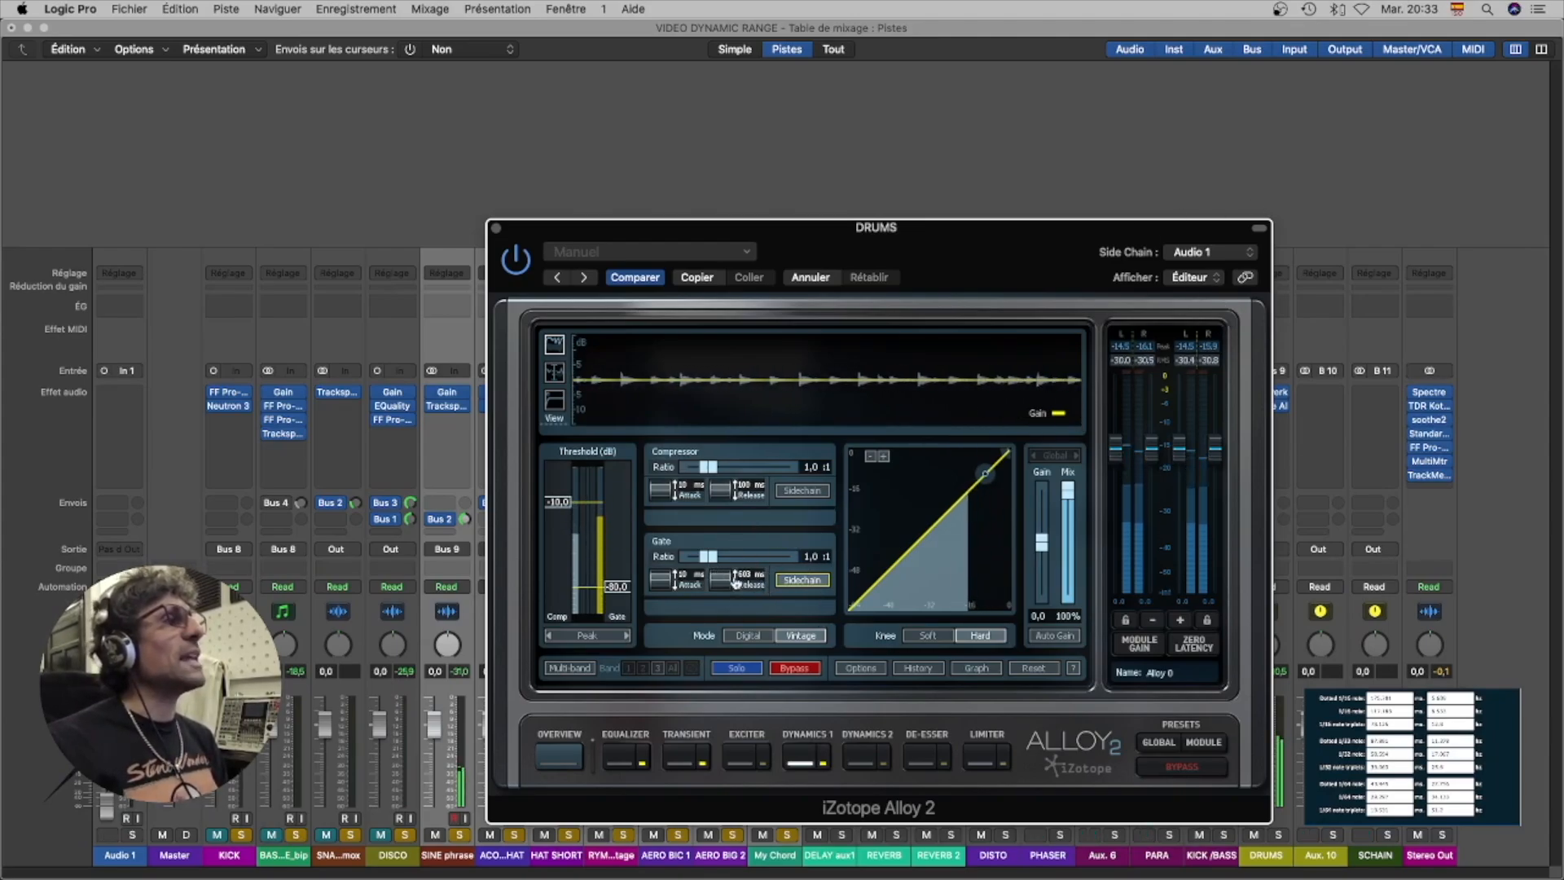
left_click_drag(712, 562, 722, 563)
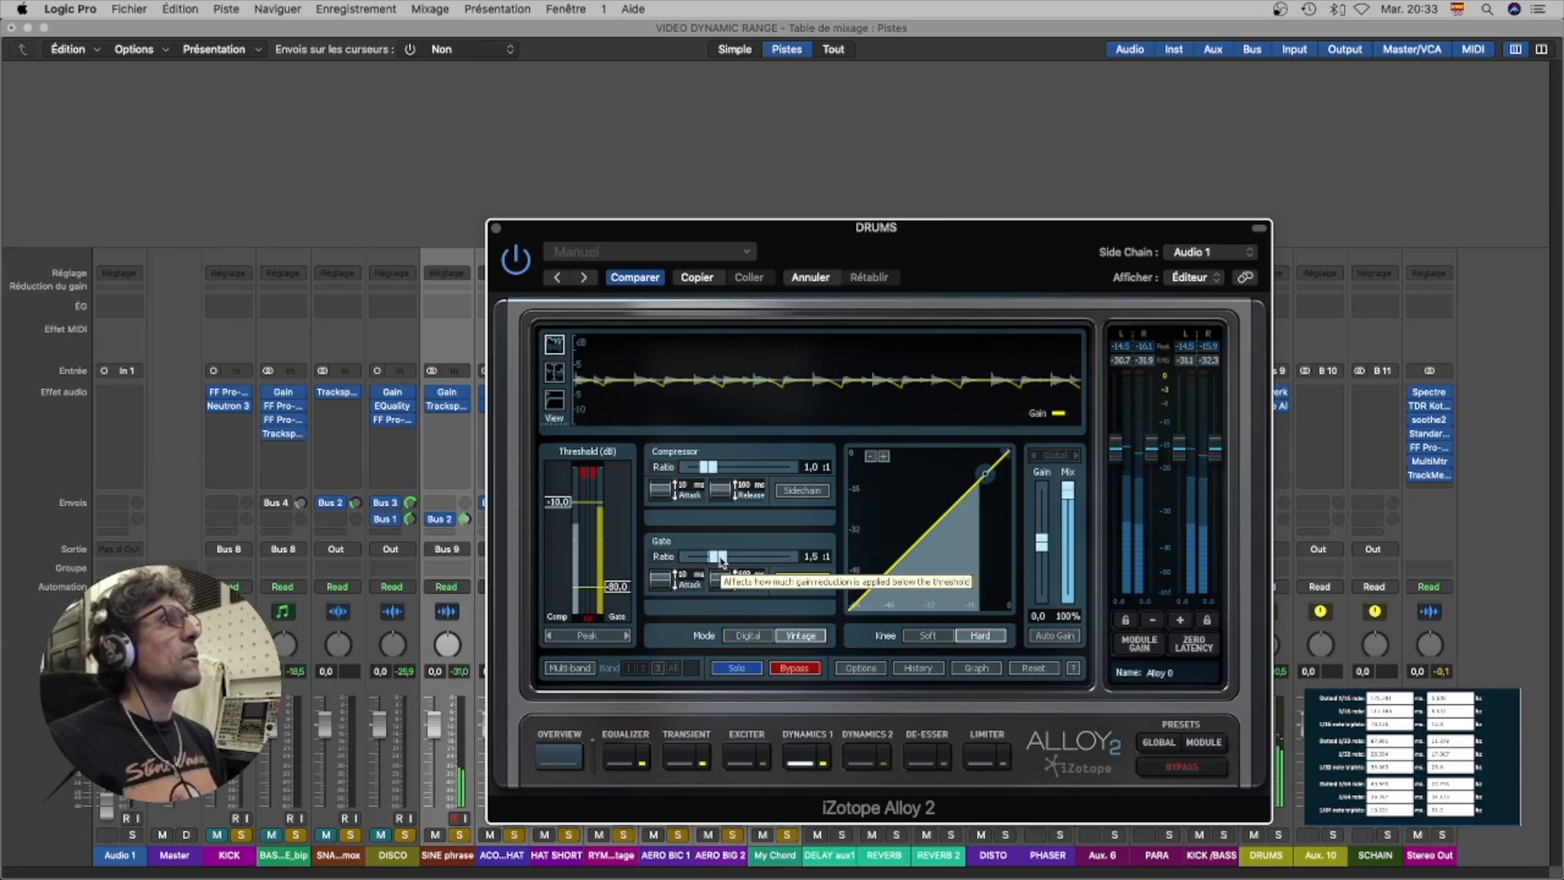
left_click(497, 229)
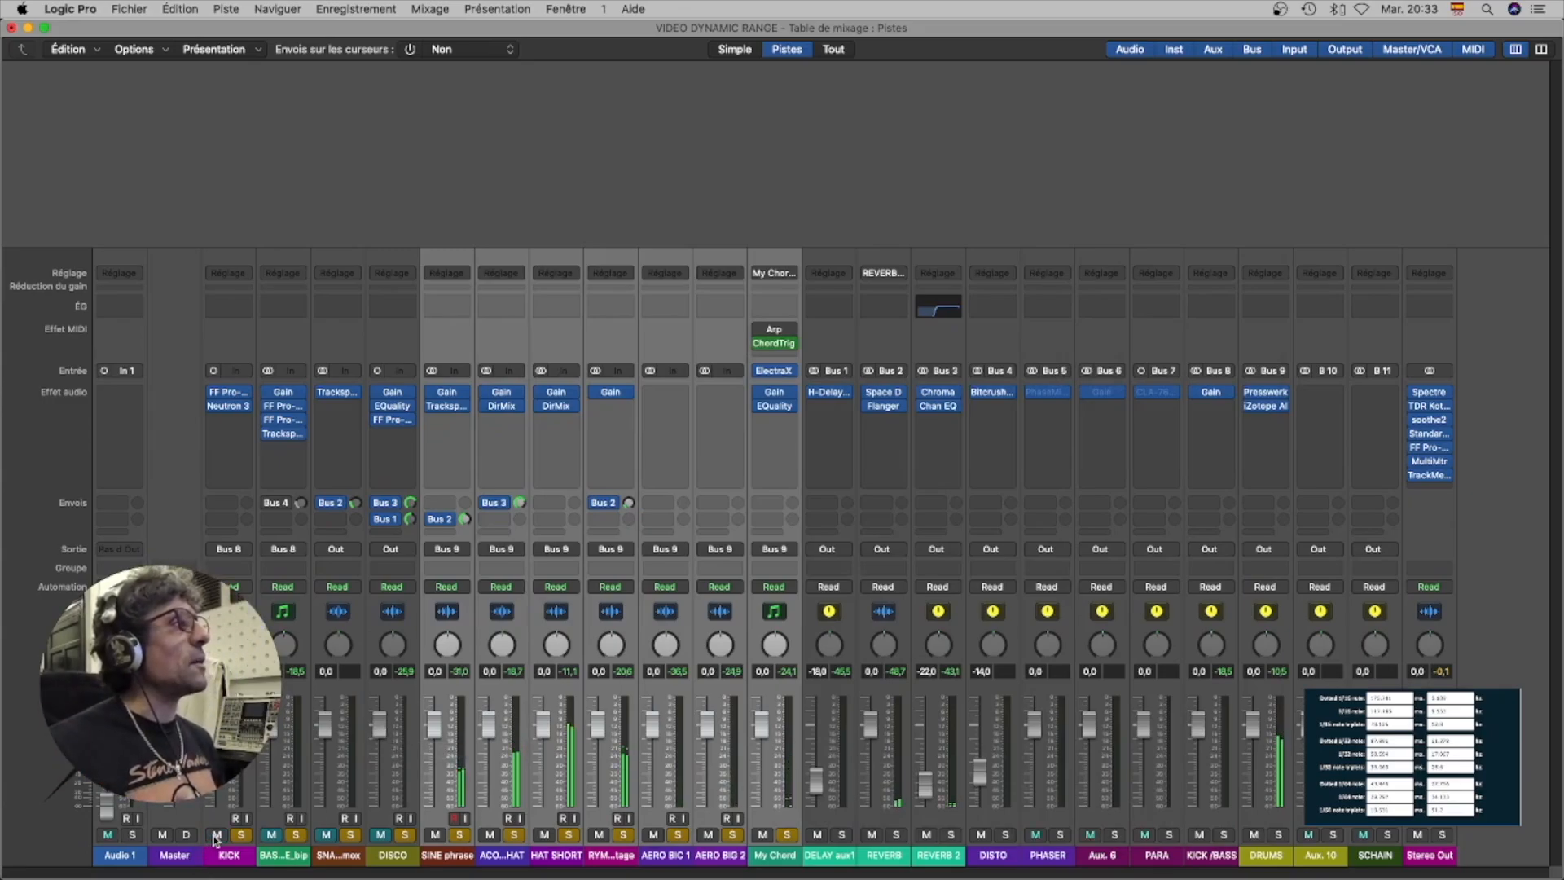
Unmute the SNARE jomox track, examine its Trackspacer sidechained from Bus 9, and close the plug-in window.
left_click(327, 835)
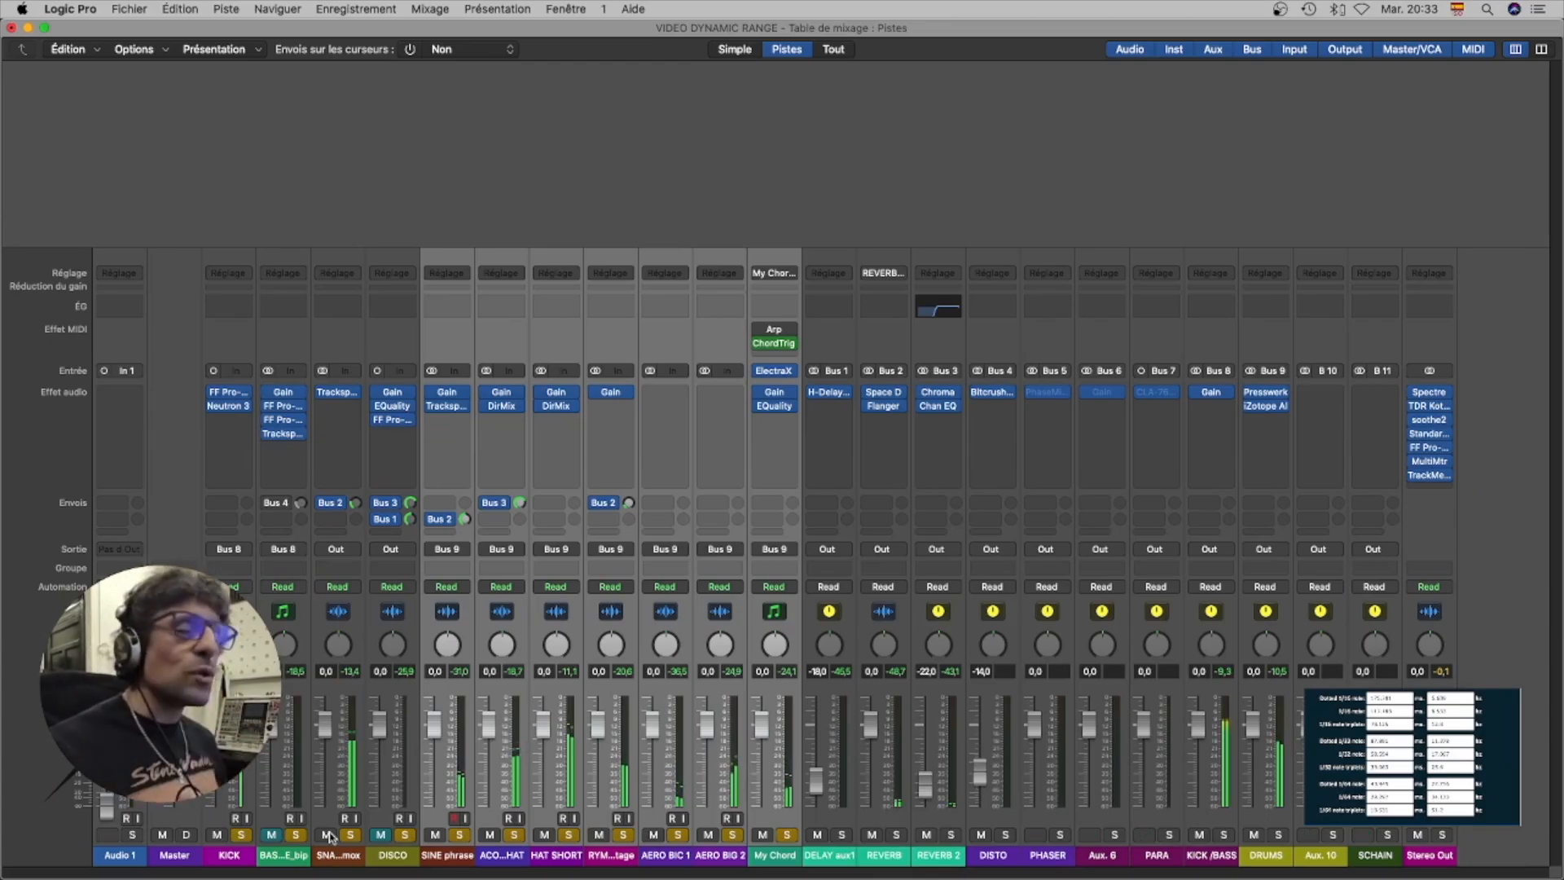
left_click(345, 398)
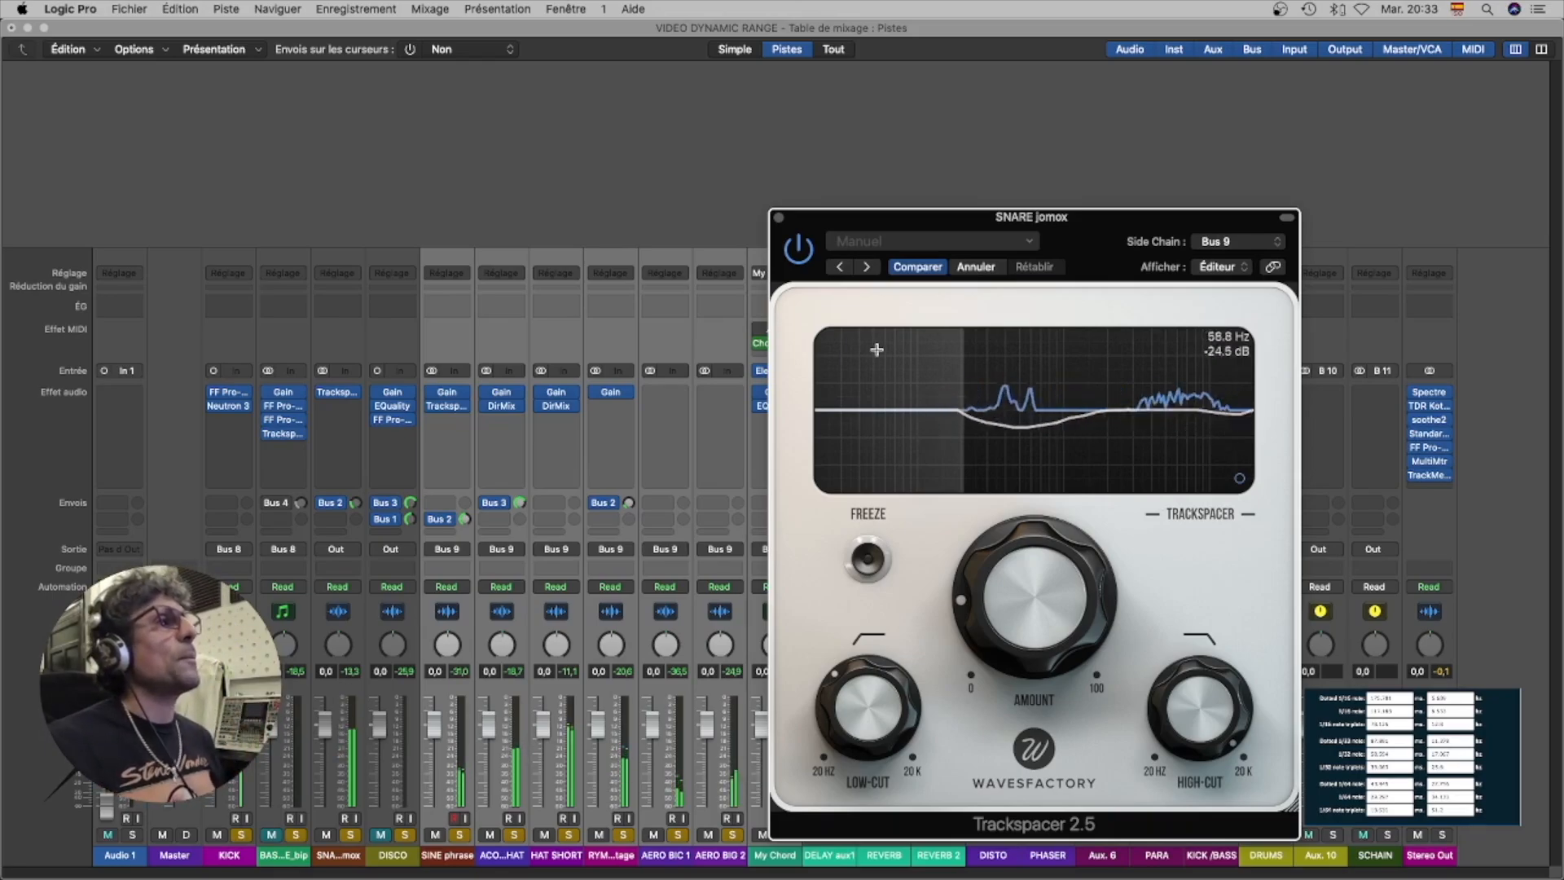
left_click(779, 219)
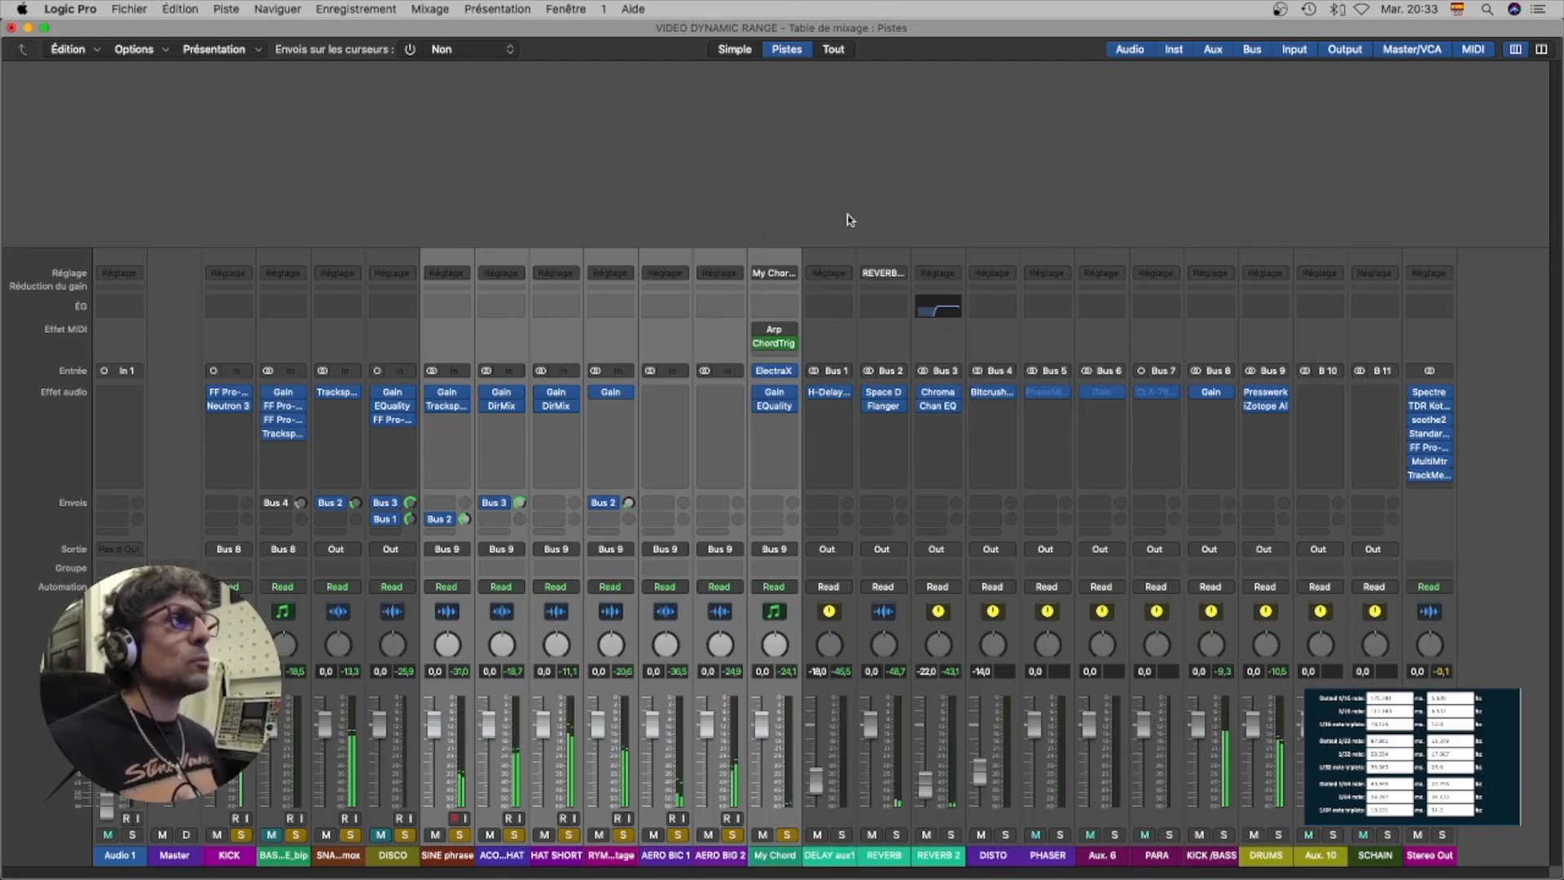
Unmute the bass and DISCO tracks and open FF Pro-C 2 on DISCO, placing its window higher on the screen.
left_click(273, 835)
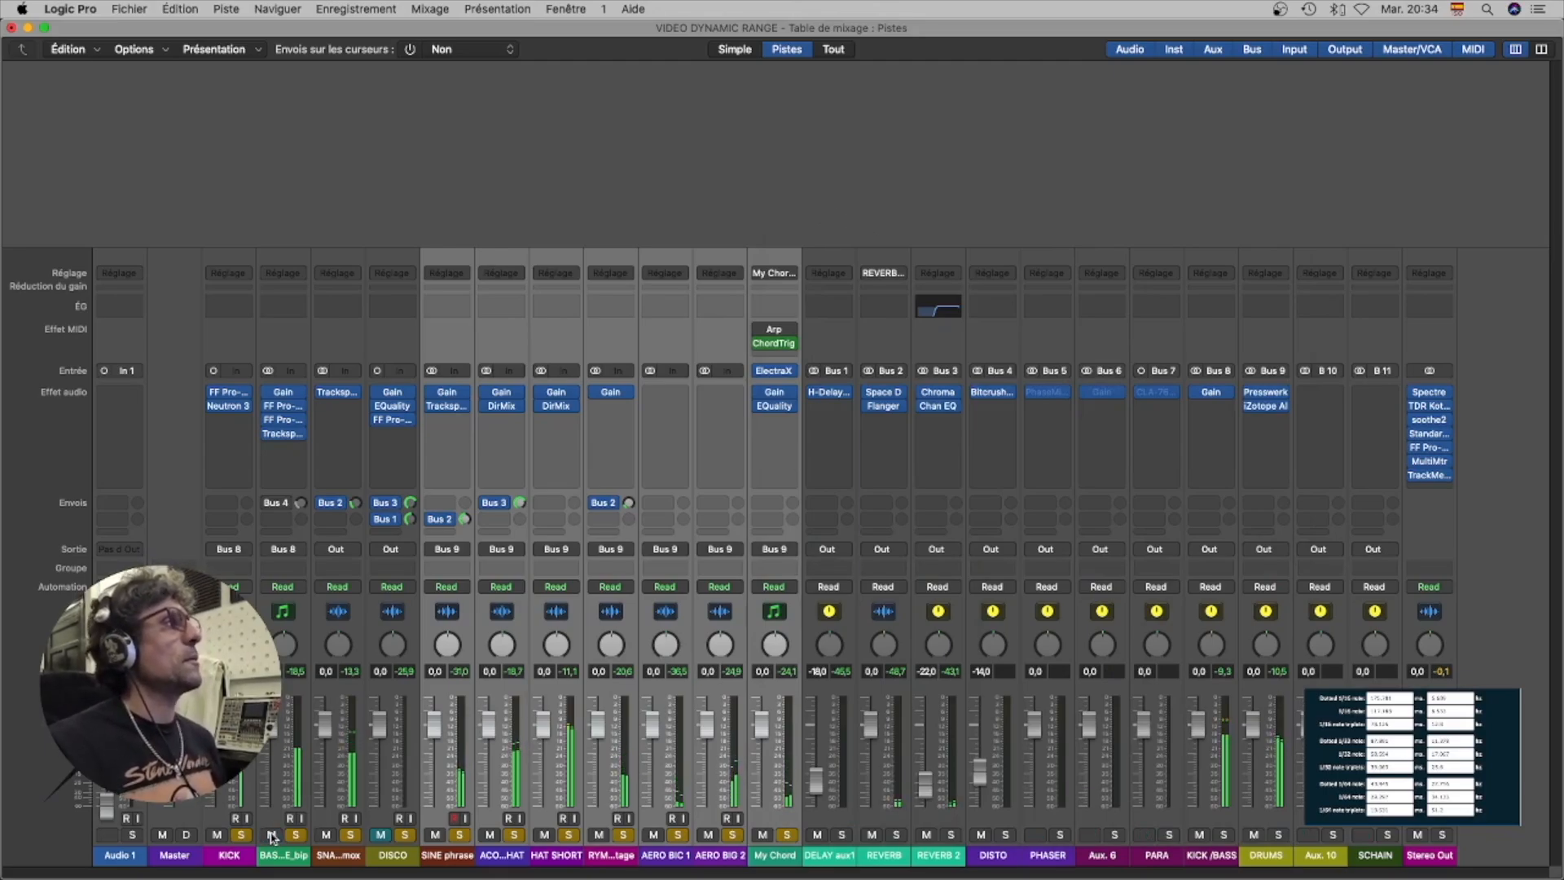
left_click(383, 835)
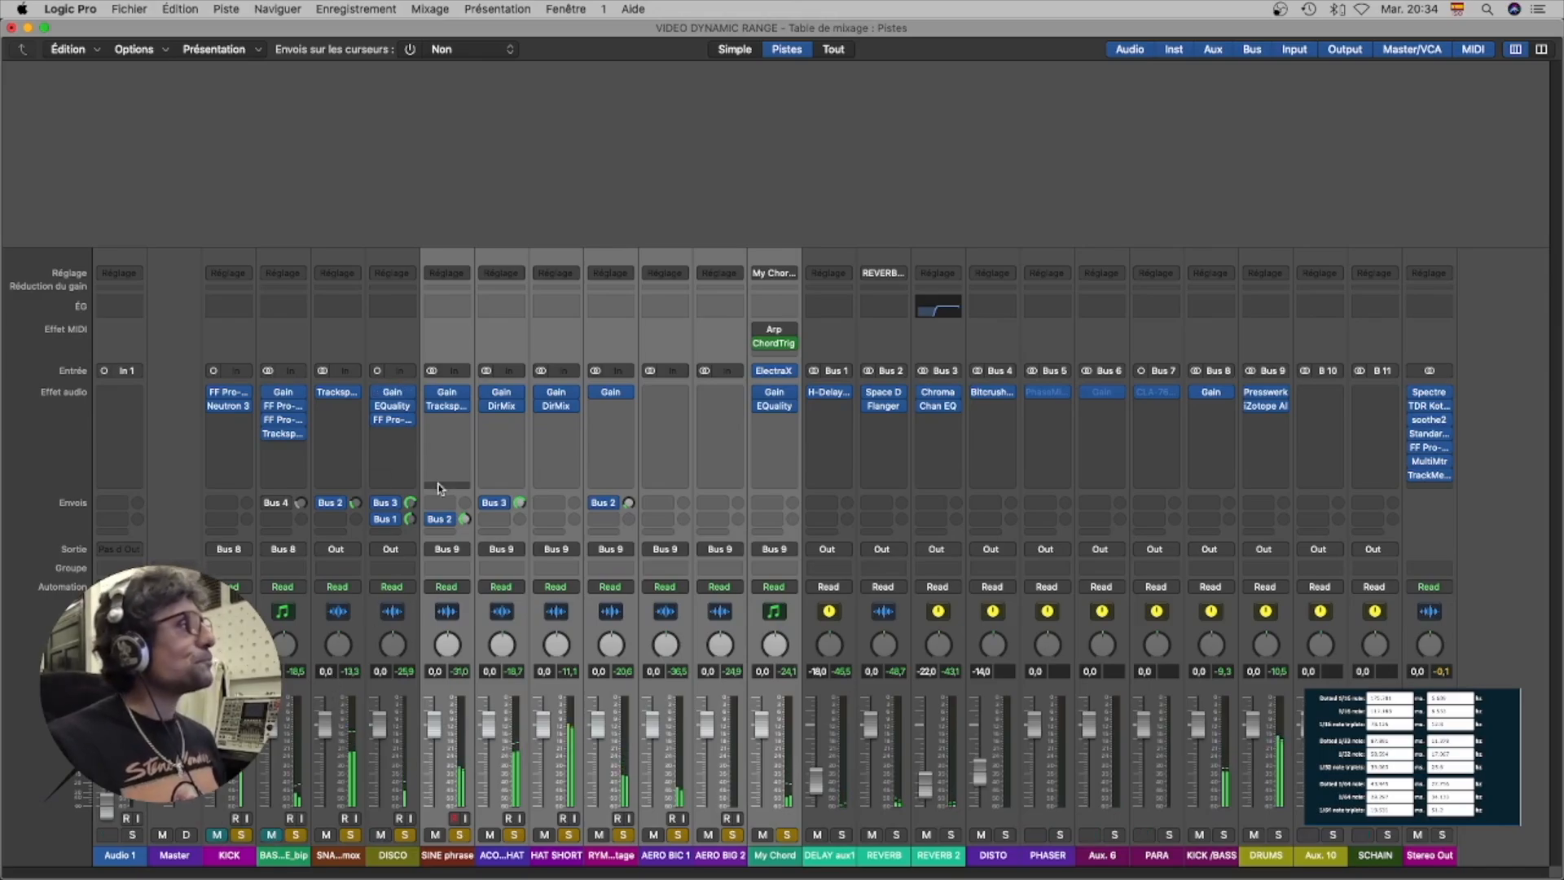
left_click(392, 419)
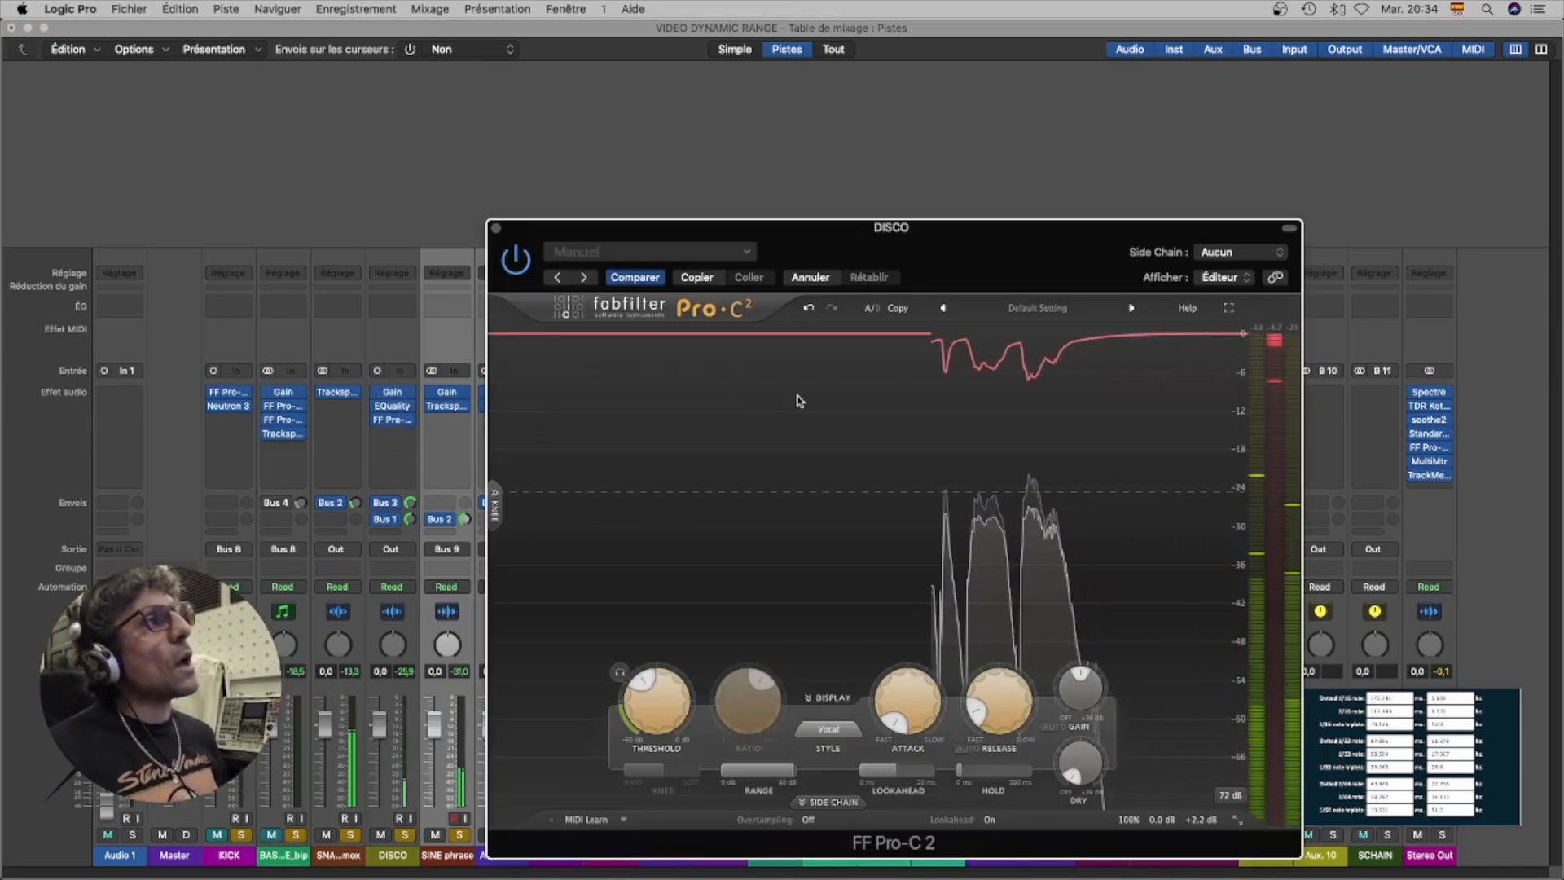
left_click_drag(1151, 227, 1121, 124)
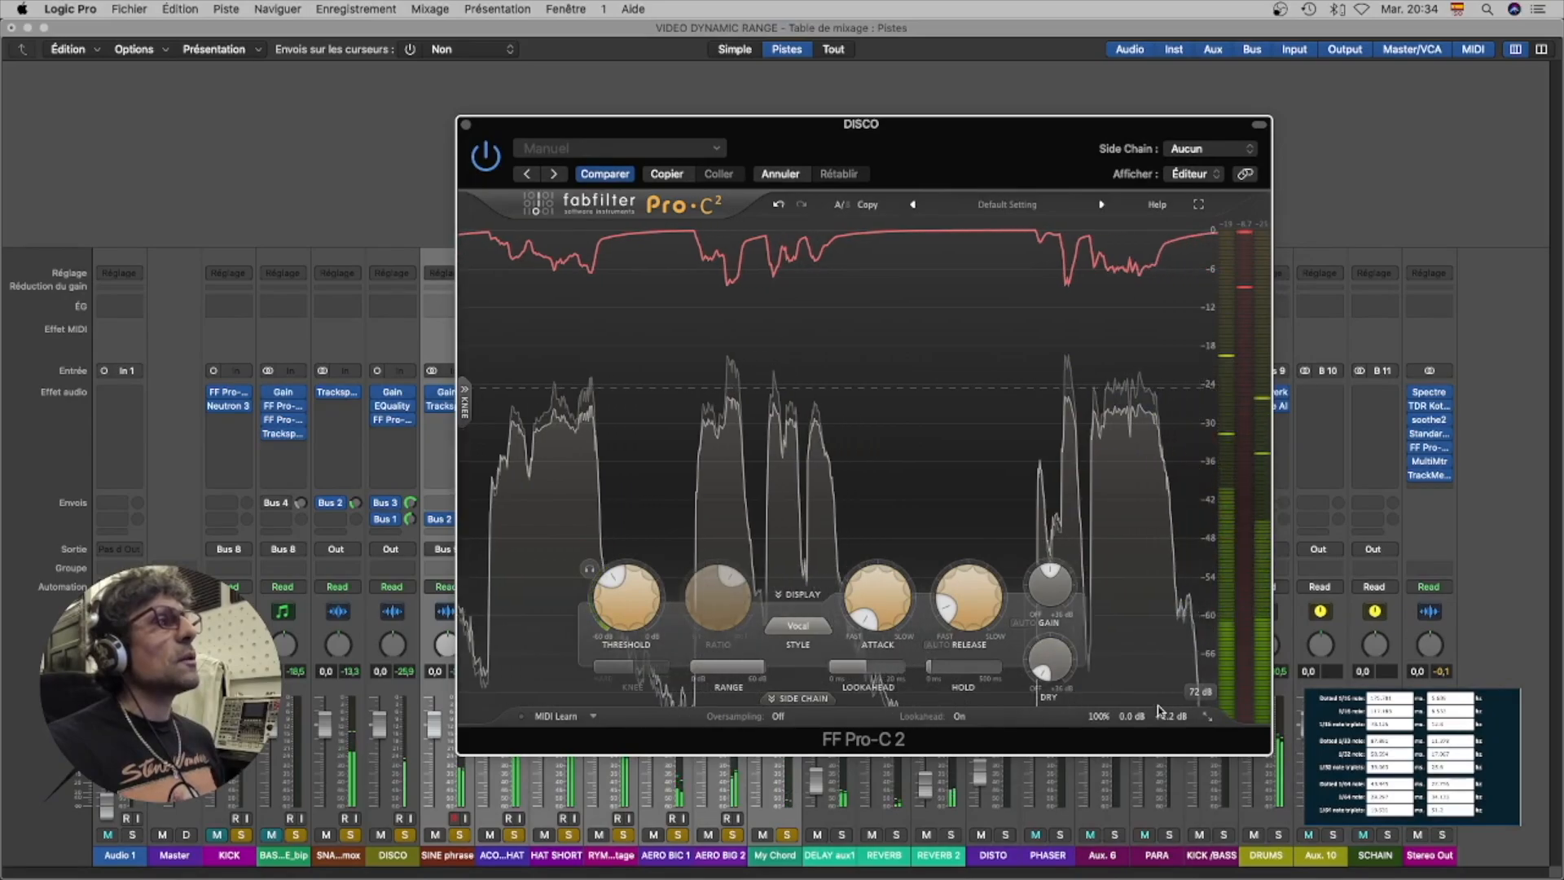
Raise the output level of DISCO's FF Pro-C 2 to +7.5 dB and close the plug-in window.
mouse_move(1165, 719)
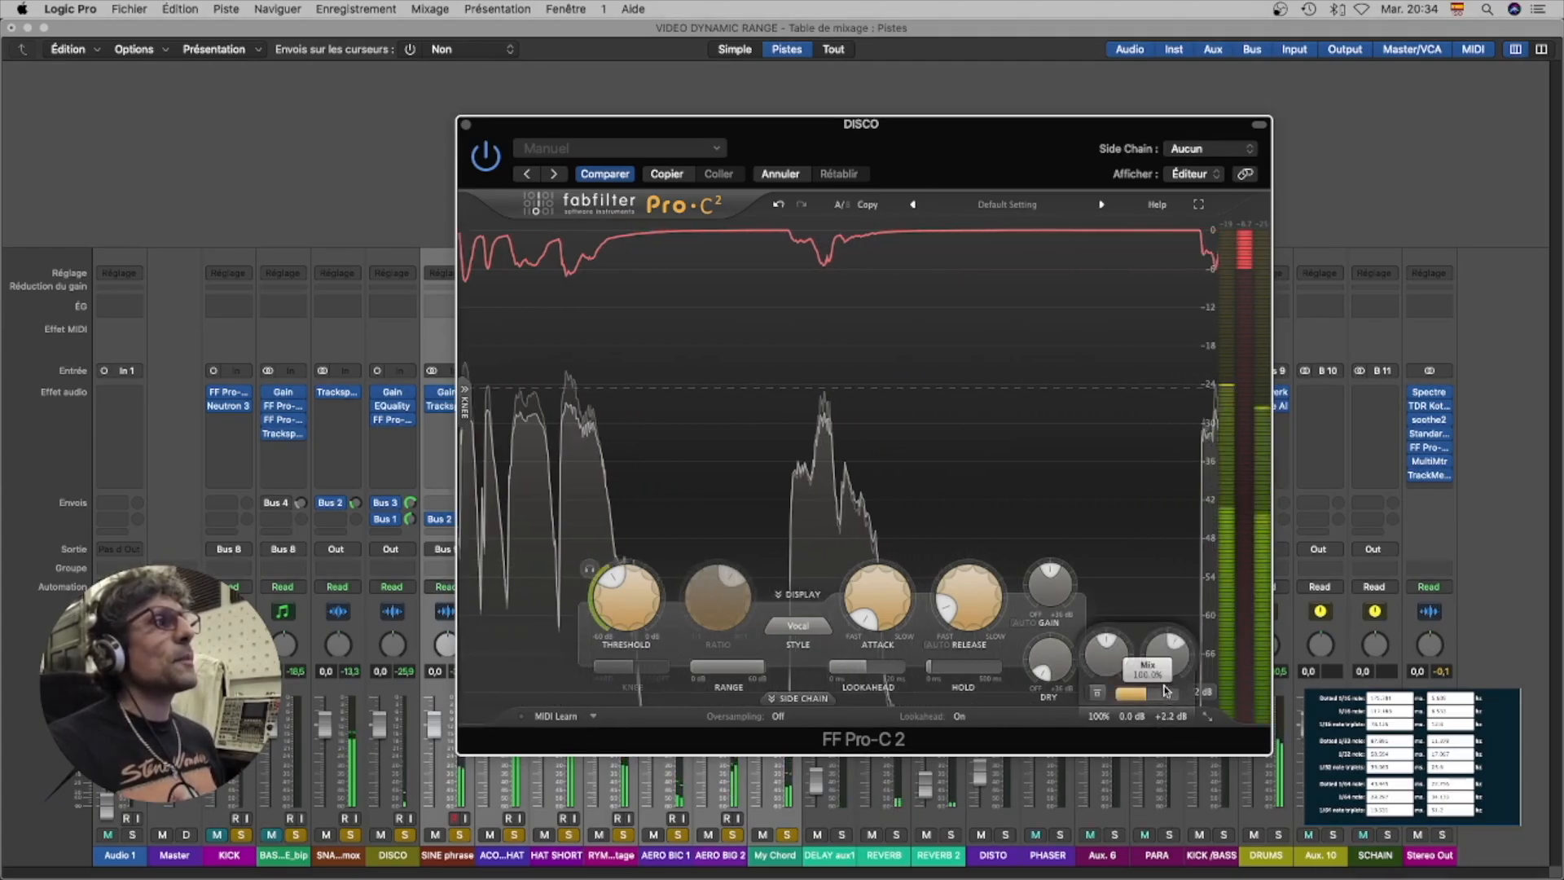
left_click_drag(1166, 649, 1166, 645)
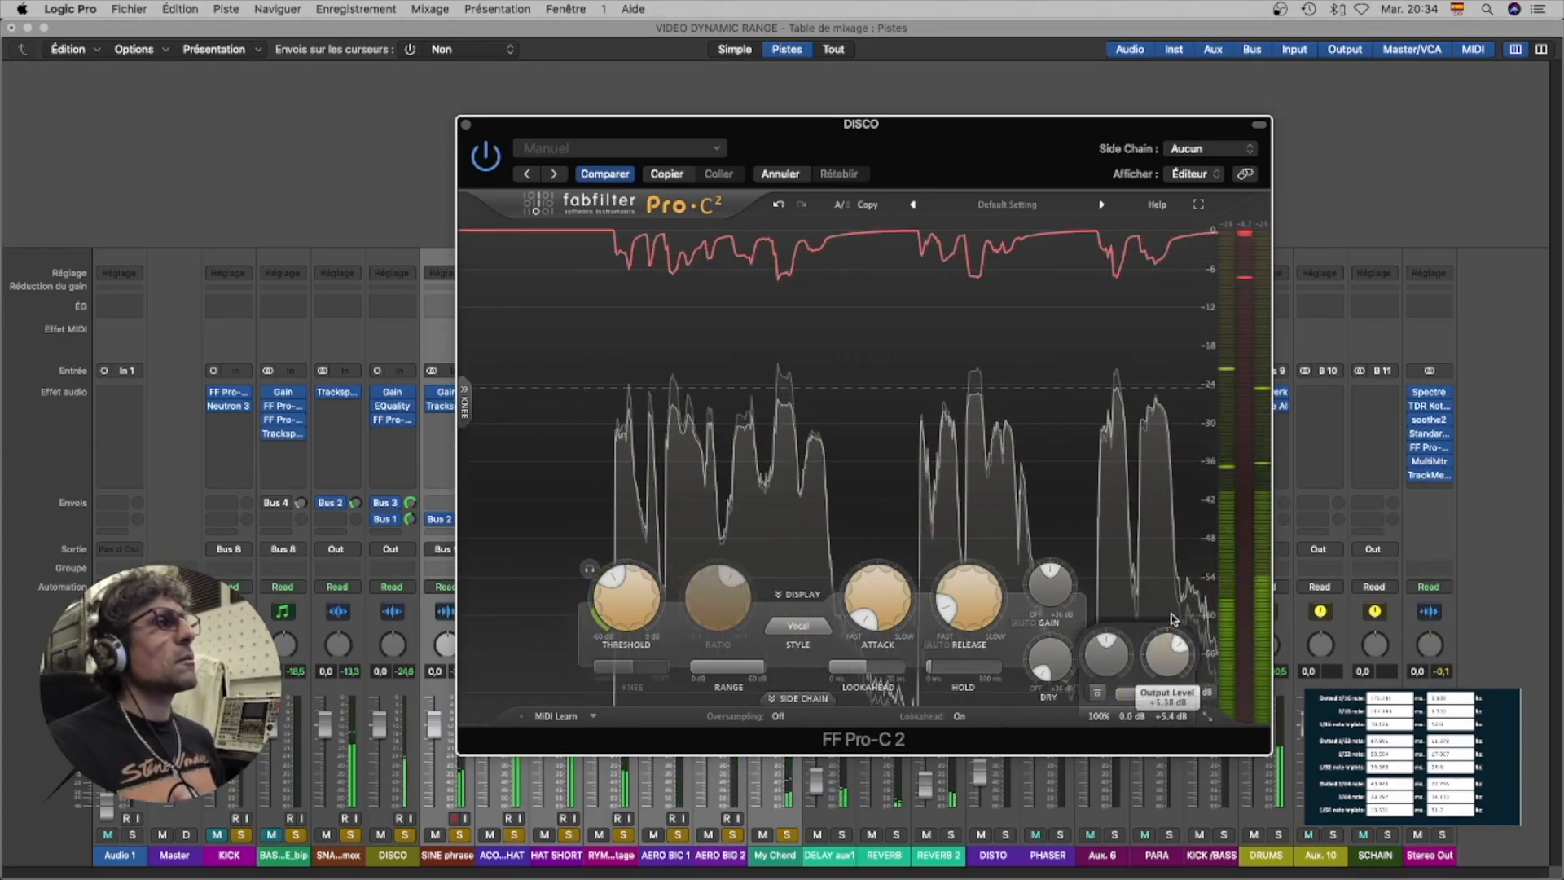
left_click_drag(1173, 617, 1176, 612)
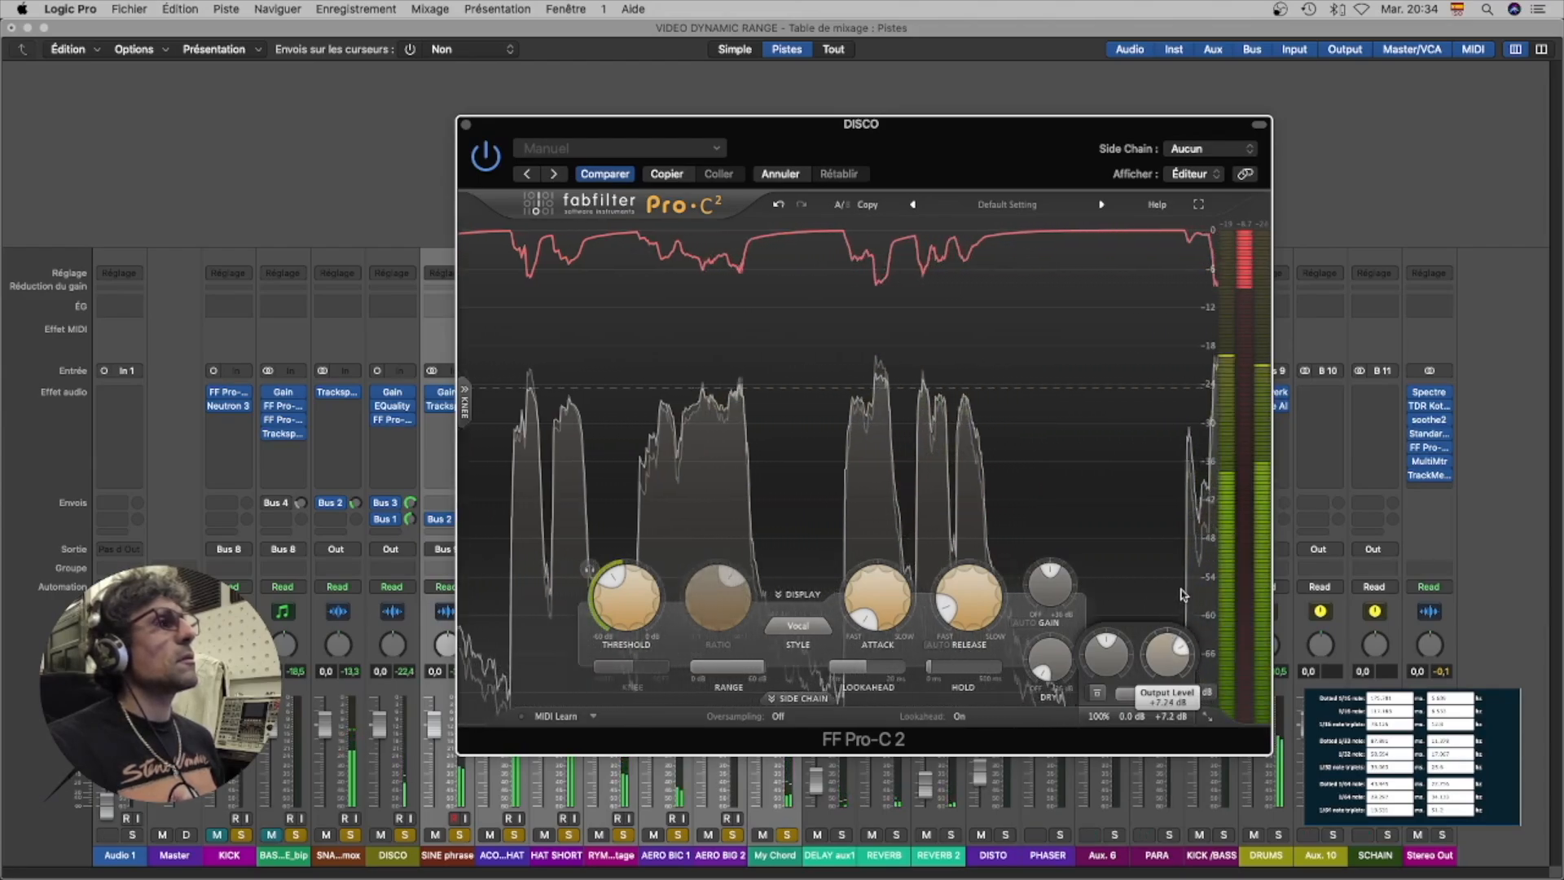
left_click_drag(1182, 591, 1185, 593)
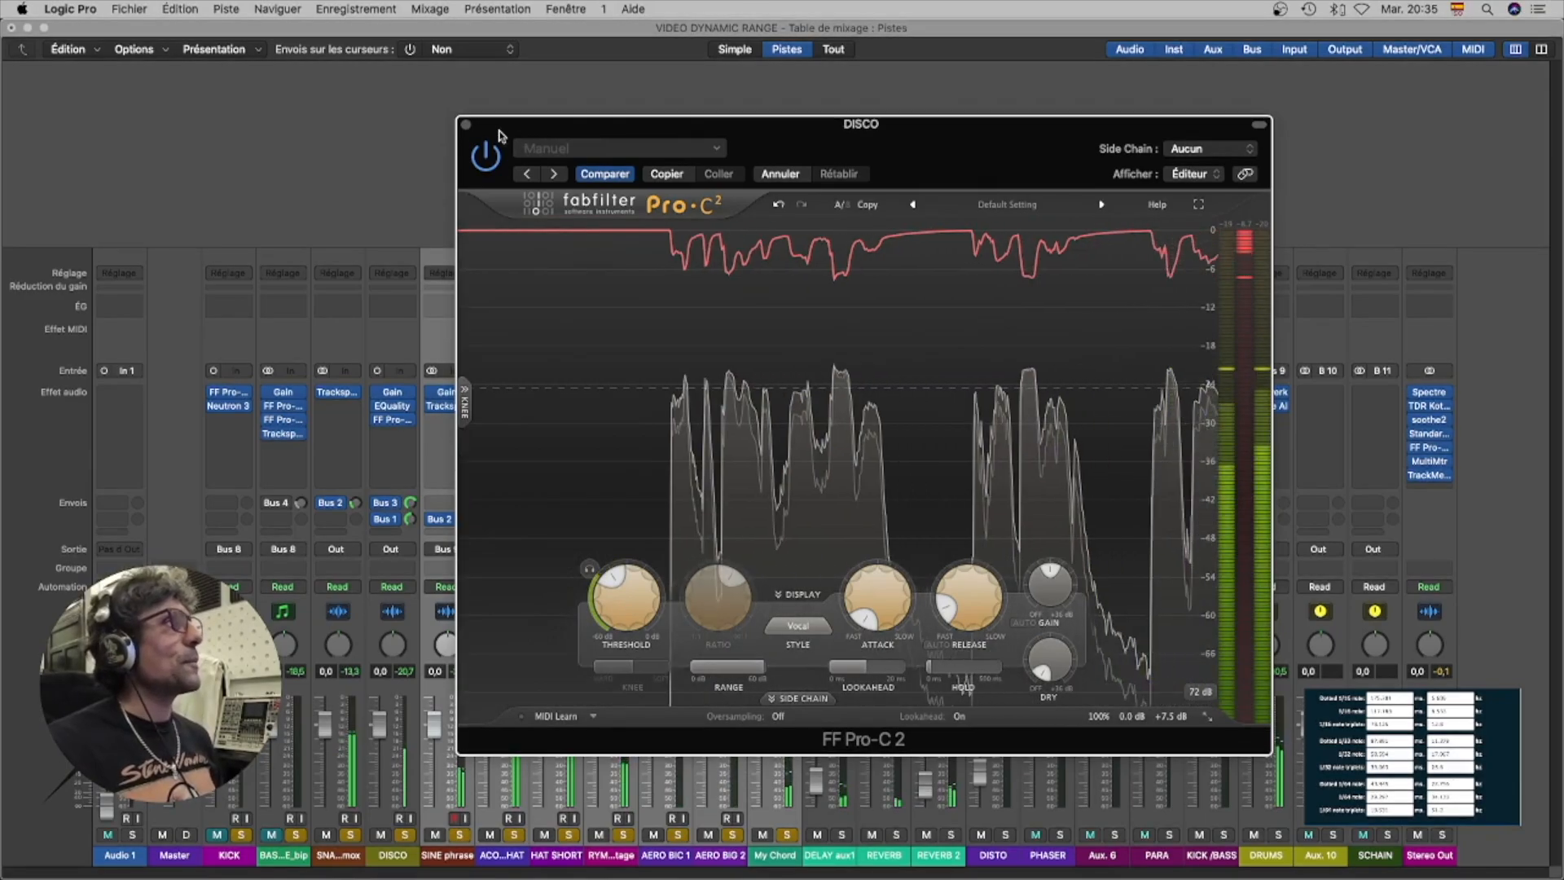
left_click(465, 124)
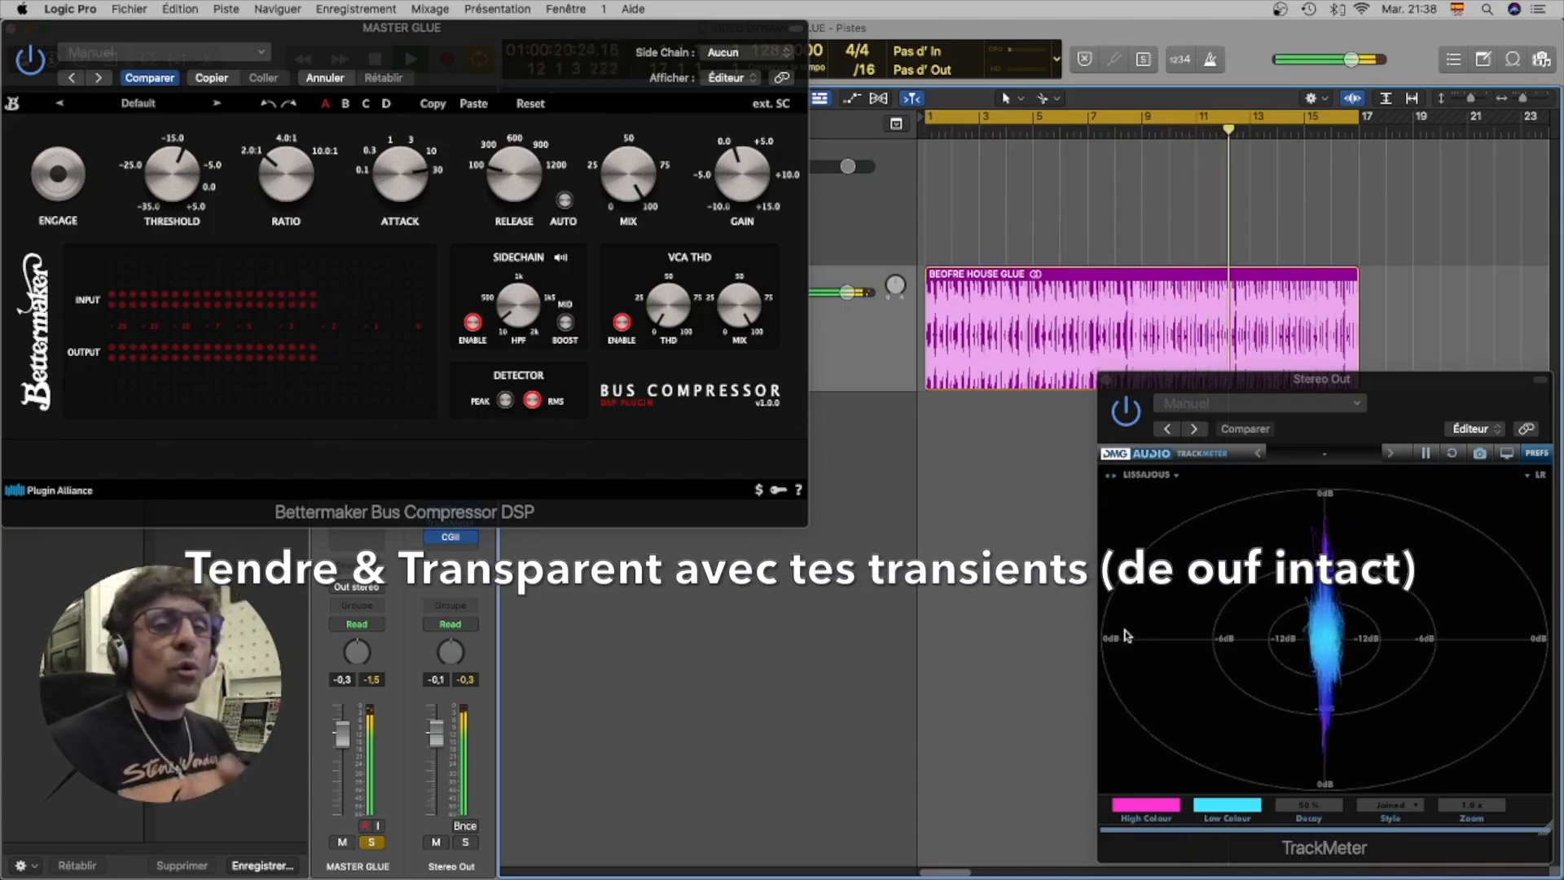
Close the TrackMeter window and move the MASTER GLUE Bettermaker Bus Compressor window towards the middle of the screen.
left_click(1106, 380)
left_click_drag(611, 45, 969, 176)
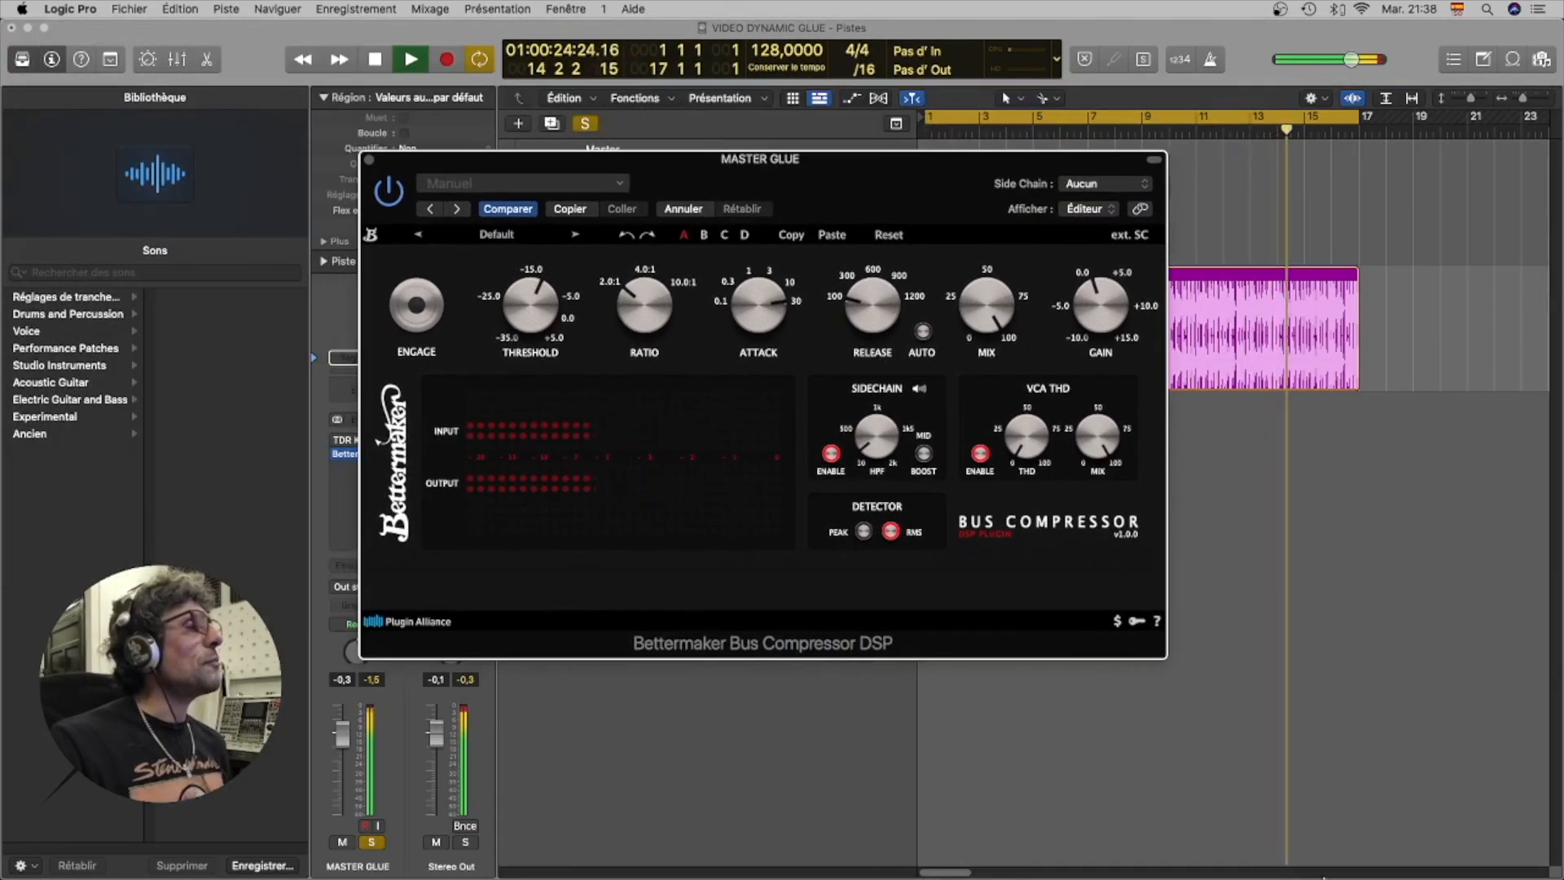
Switch to RME TotalMix FX, raise the Main output level slightly, and close it to return to Logic Pro.
left_click(1183, 816)
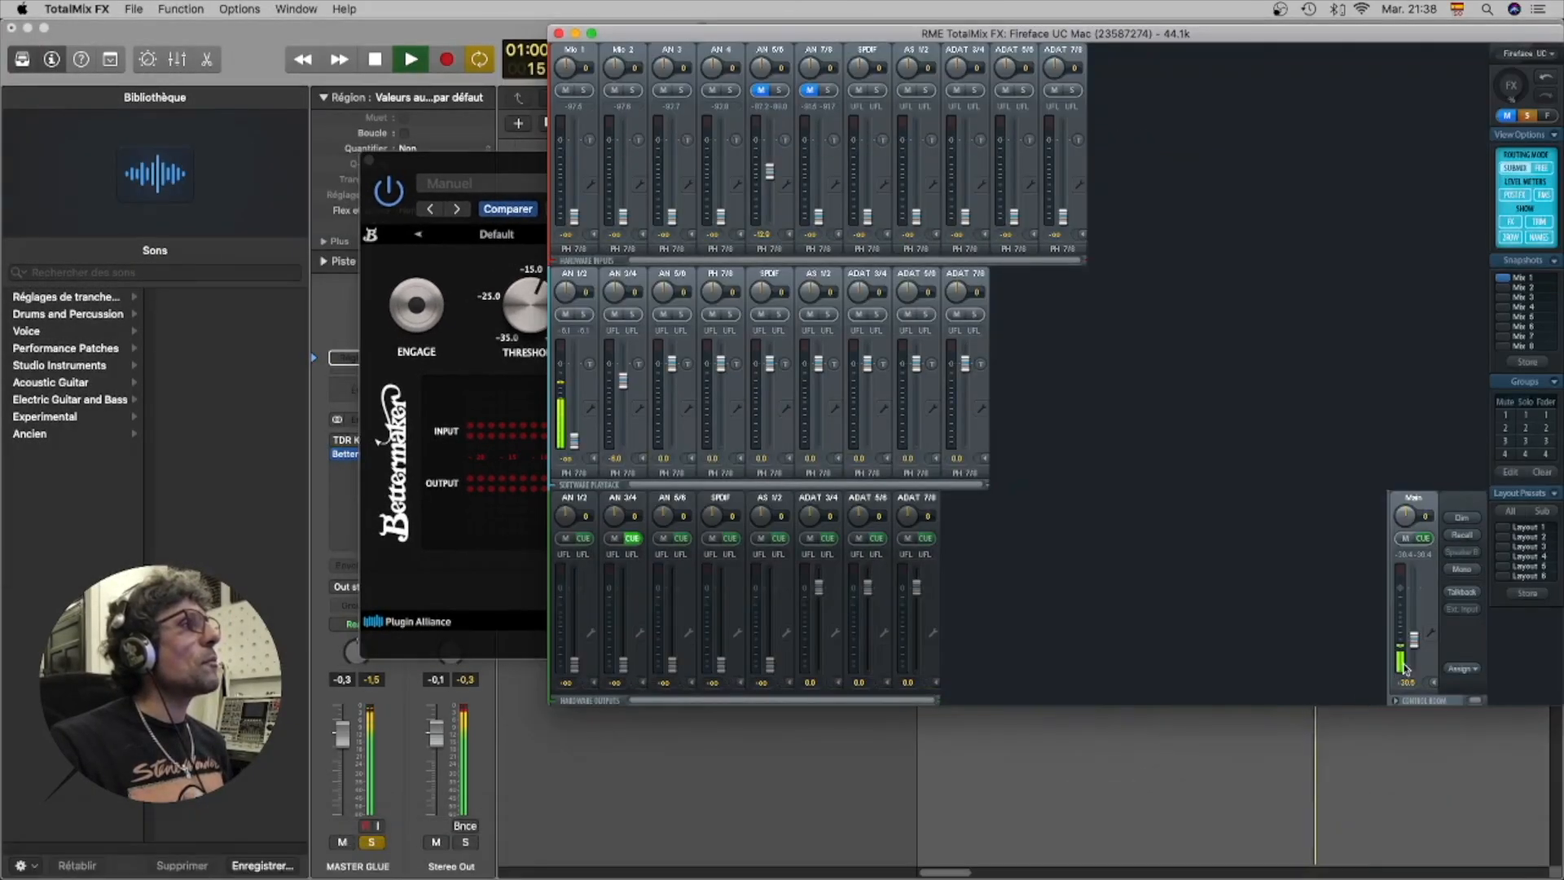
left_click(783, 783)
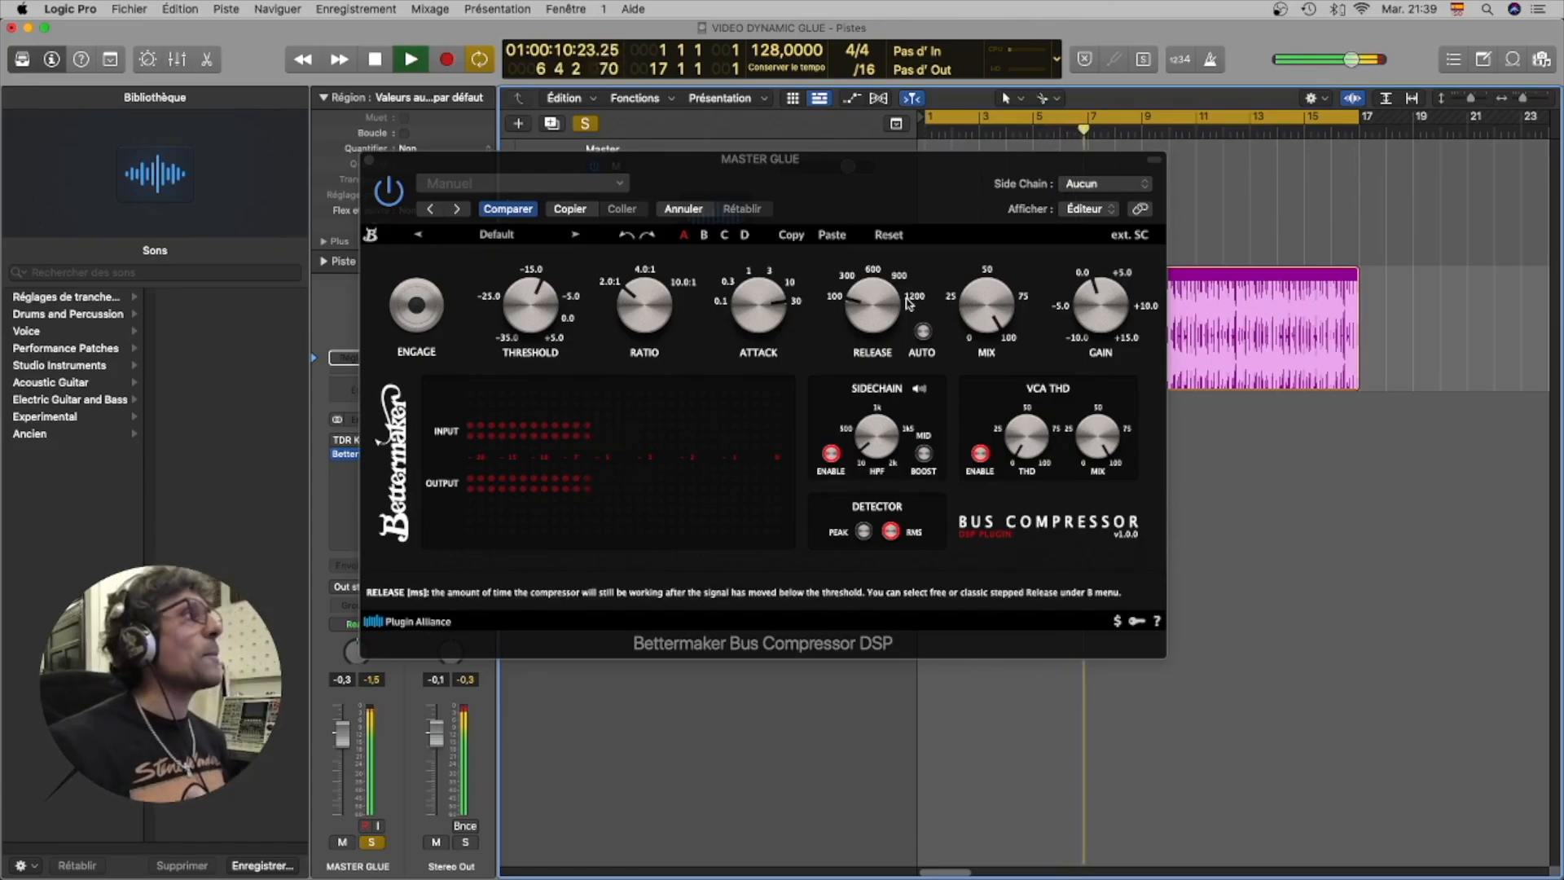
left_click_drag(900, 179, 1049, 225)
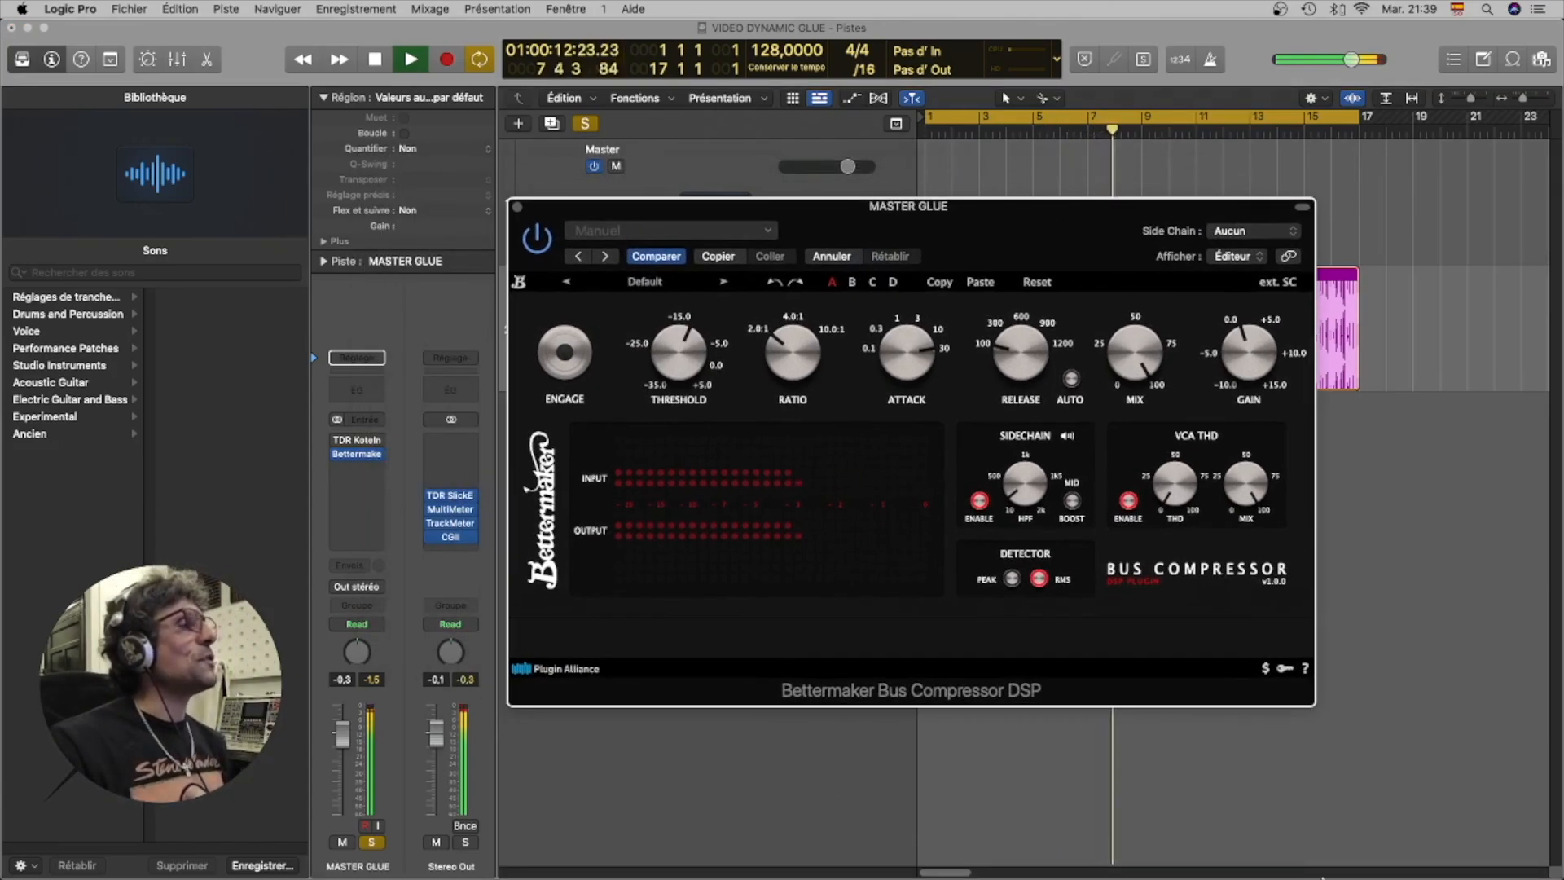
left_click(1362, 847)
left_click_drag(1414, 637, 1414, 631)
left_click(524, 601)
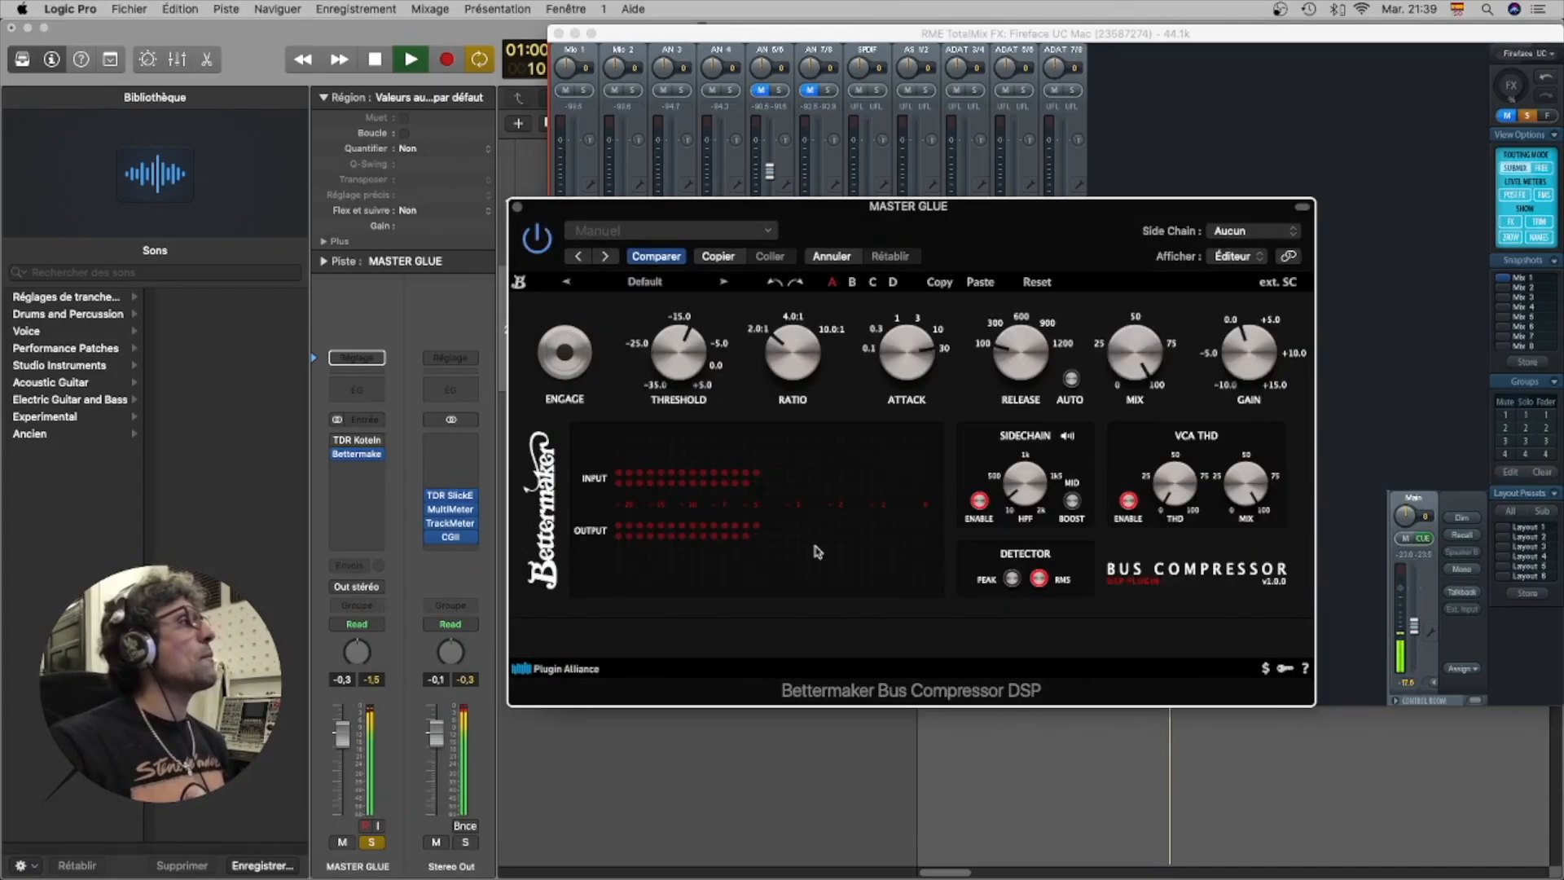
left_click(558, 33)
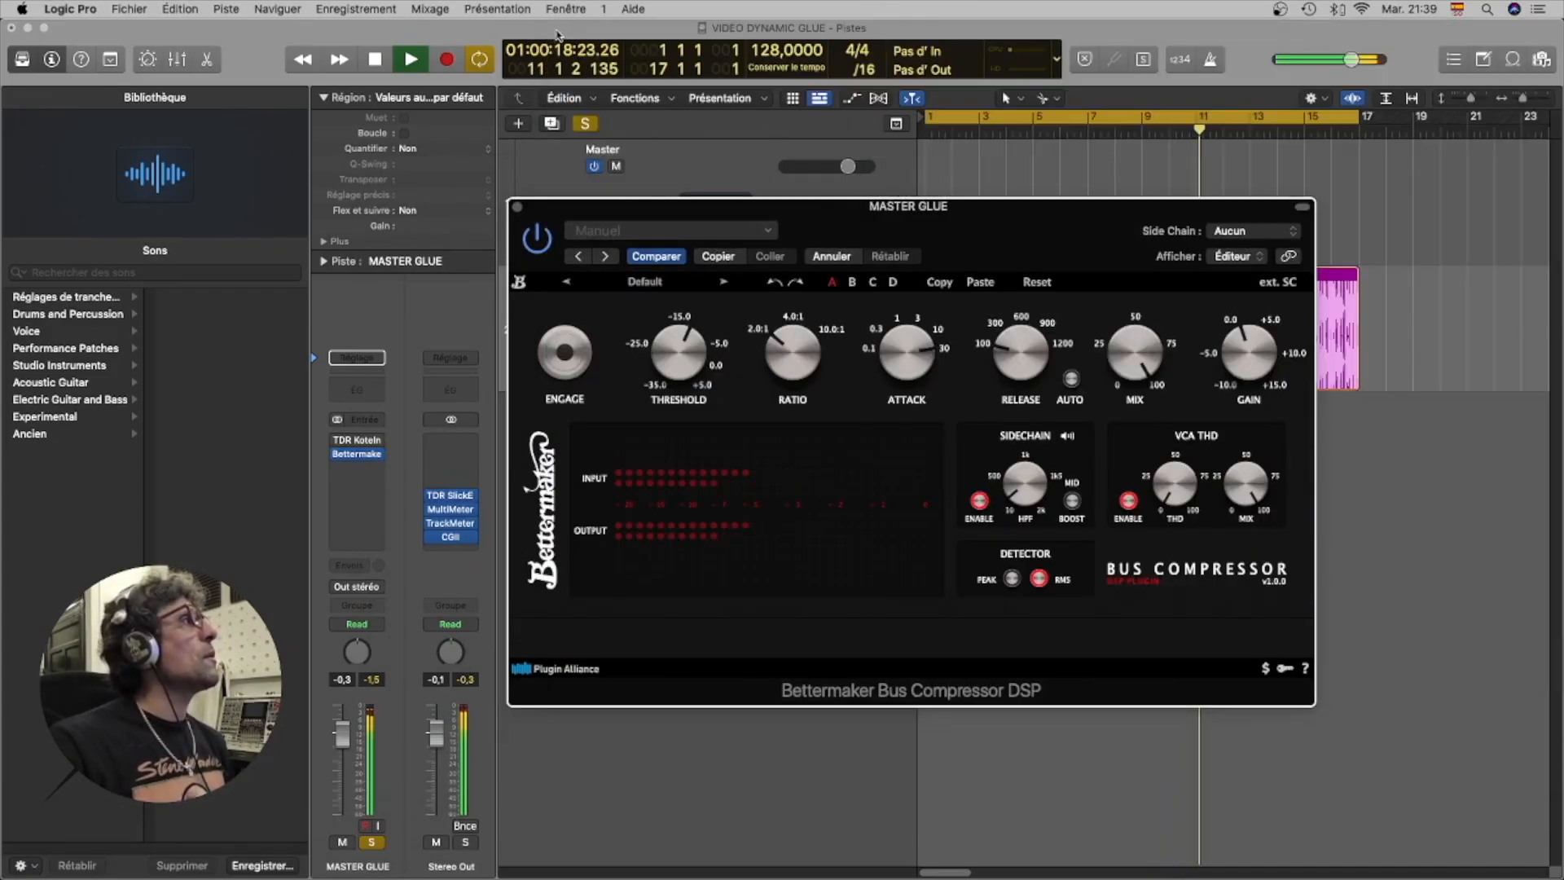
Shorten the cycle range to bars 9 to 17 and reposition the Bettermaker Bus Compressor window.
left_click(1141, 113)
left_click_drag(1142, 113, 1354, 115)
left_click(1100, 210)
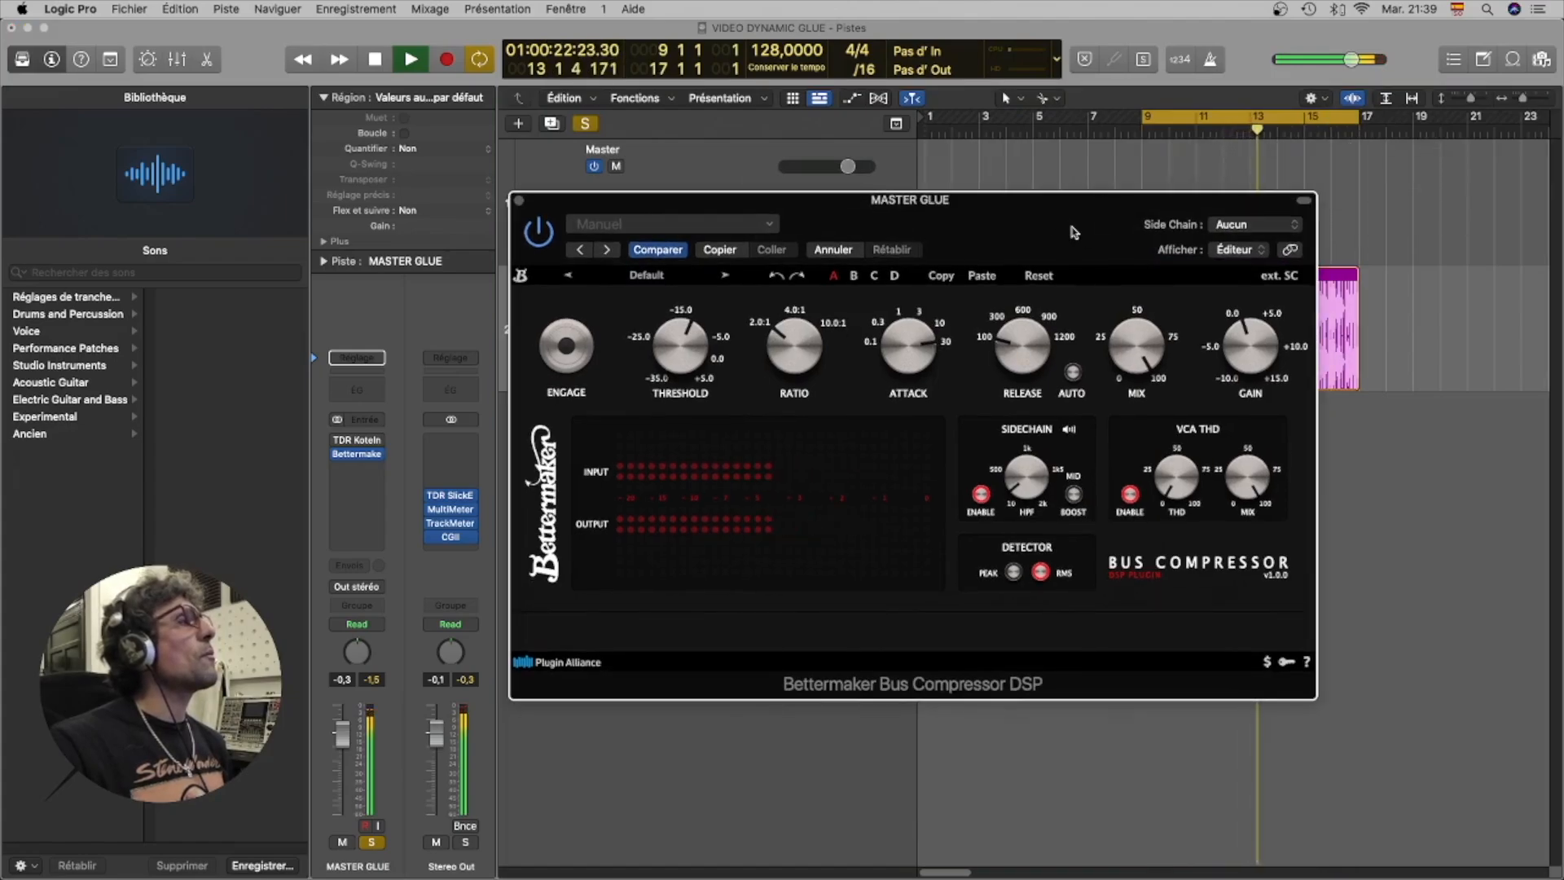
left_click_drag(1027, 210, 957, 204)
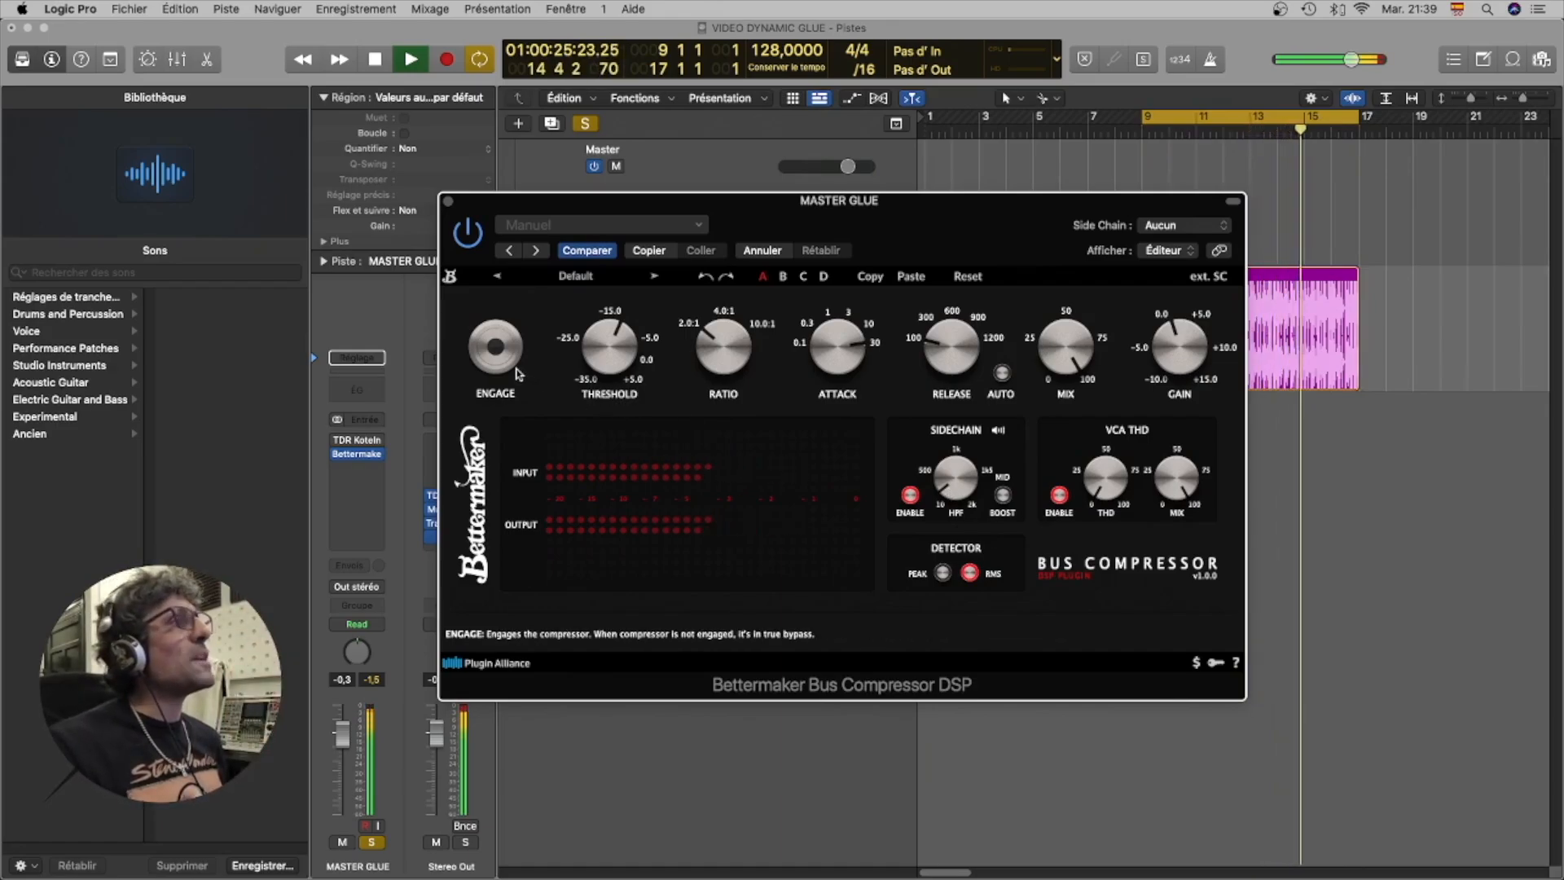
Engage the Bettermaker Bus Compressor and enable the mid boost in its sidechain section.
left_click(494, 346)
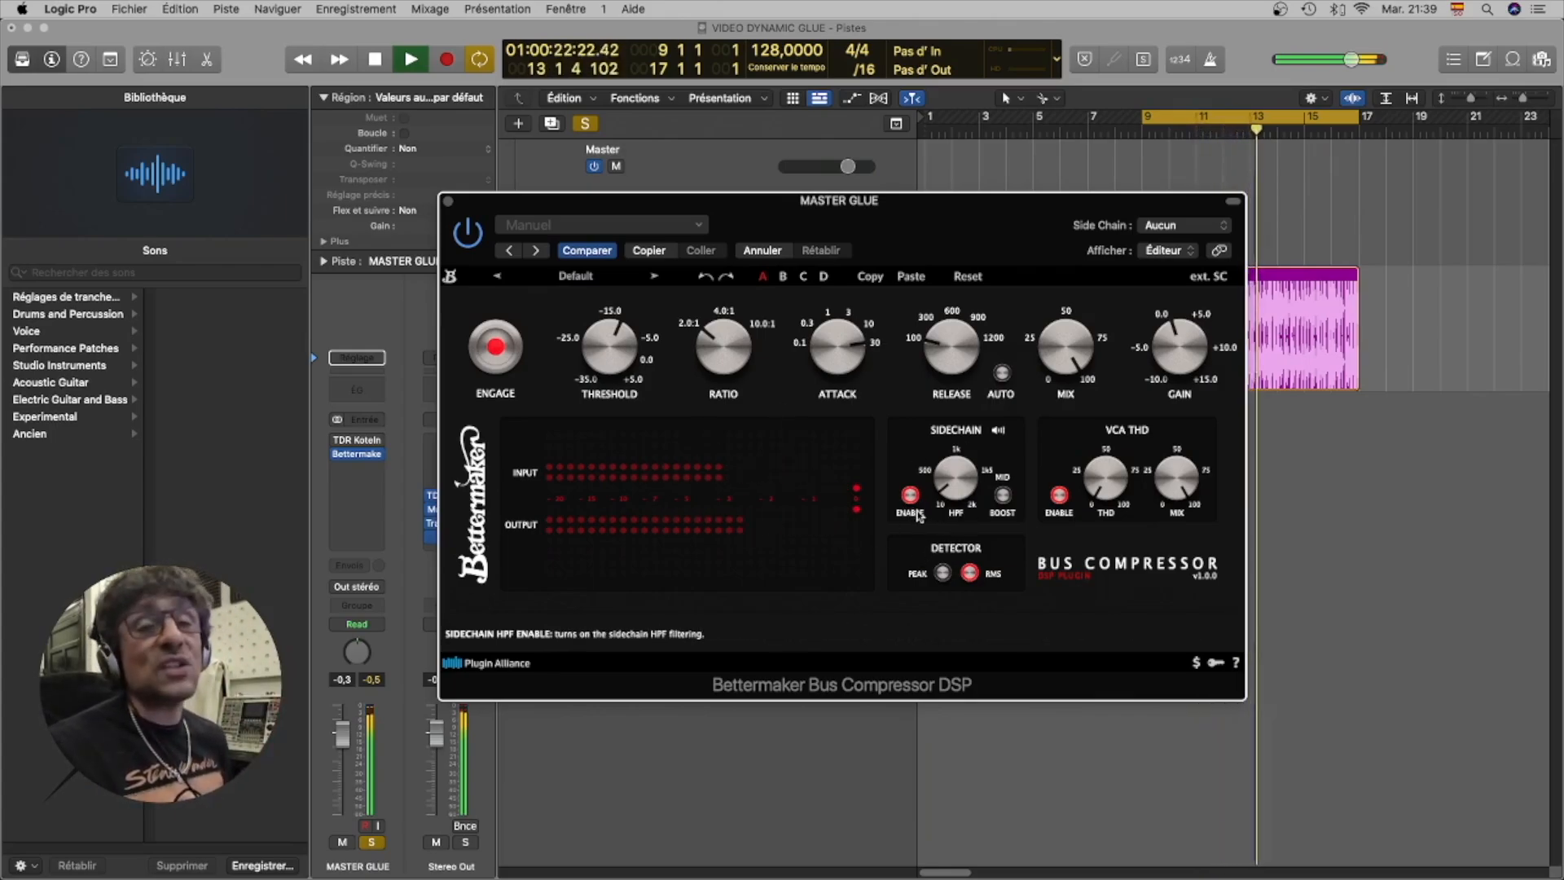
mouse_move(960, 501)
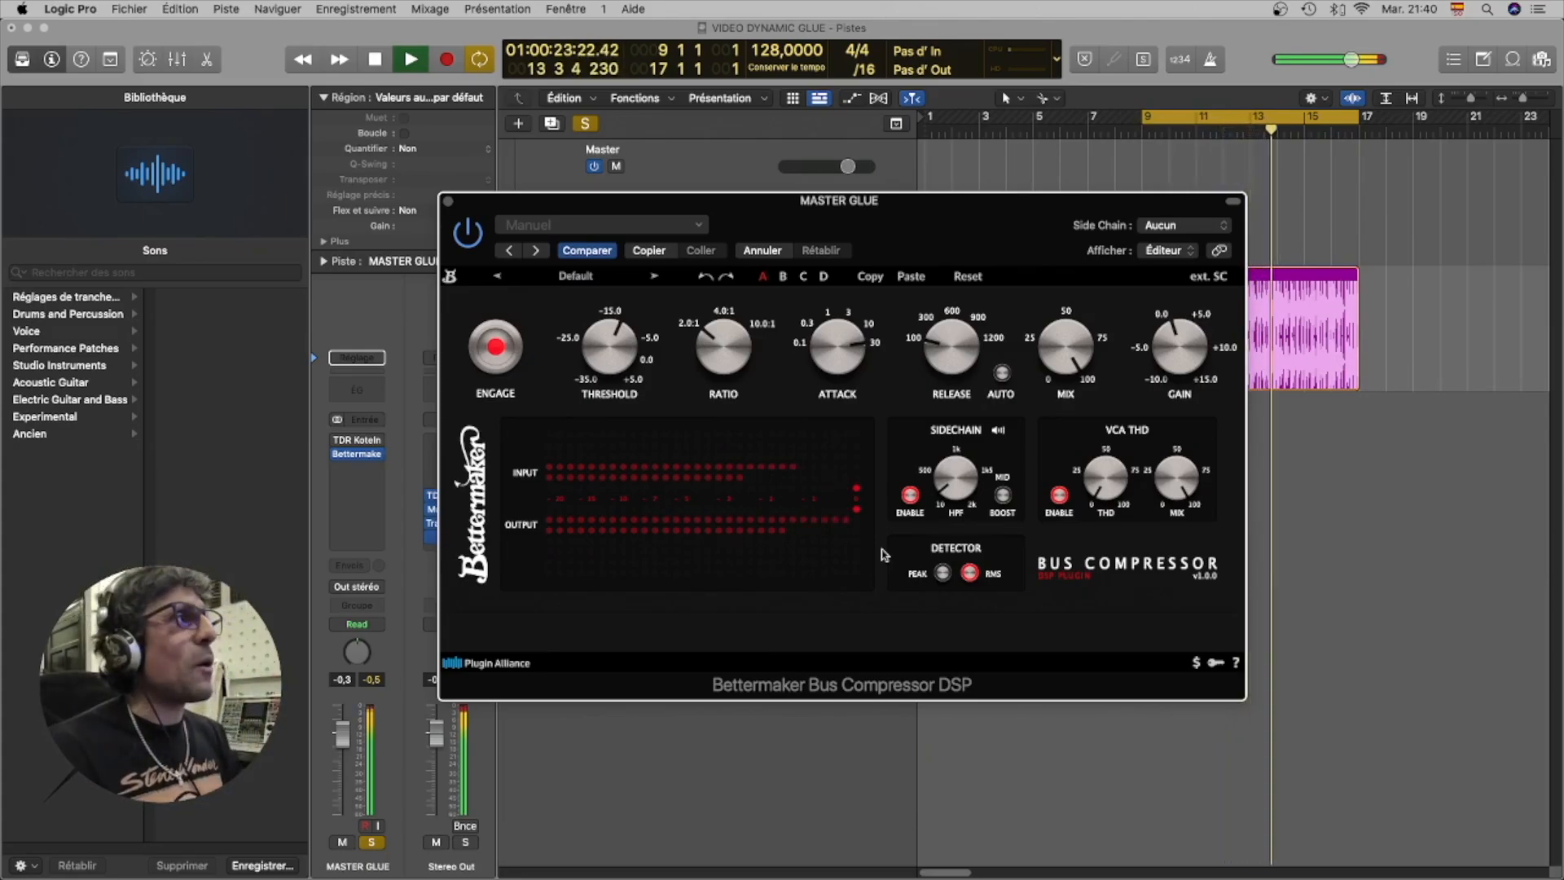
left_click(1002, 499)
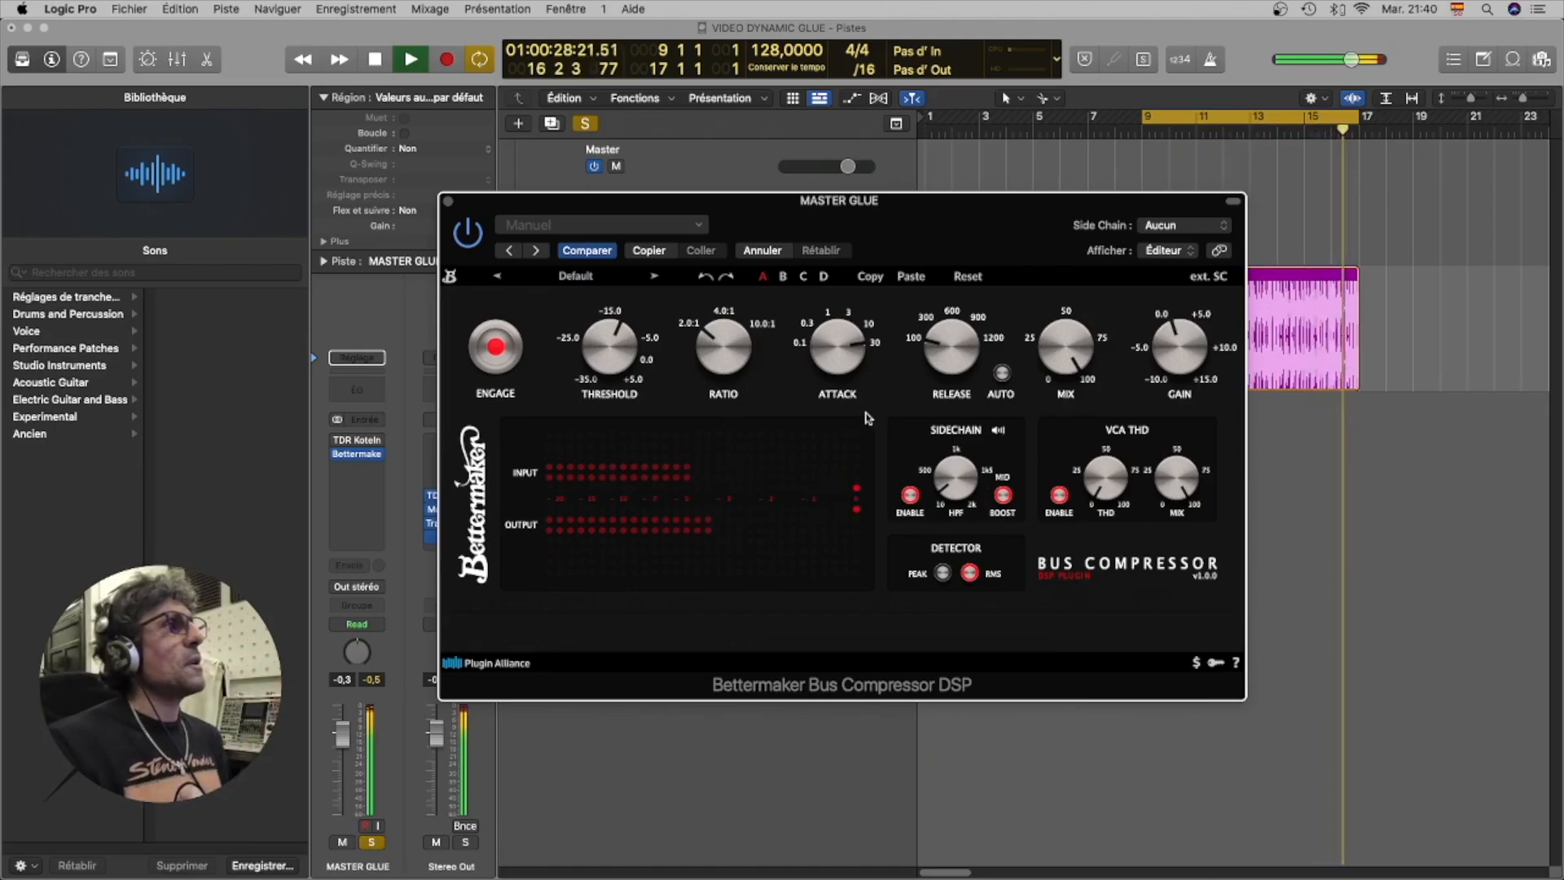
Switch to RME TotalMix FX to check the levels and return to the Bettermaker Bus Compressor window in Logic Pro.
mouse_move(1190, 876)
left_click(1188, 811)
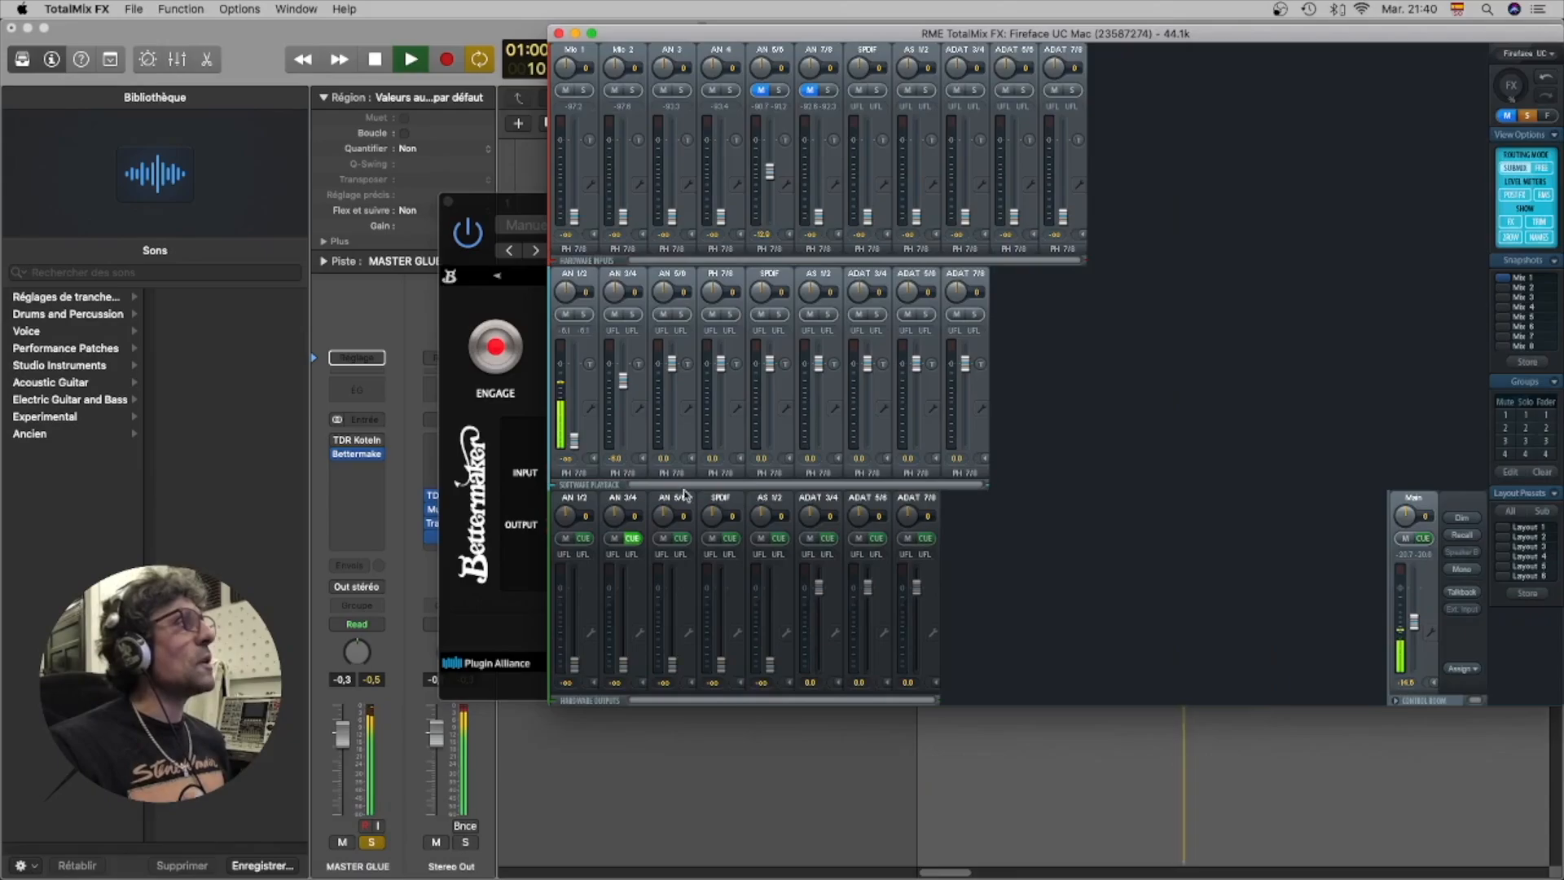
left_click(532, 460)
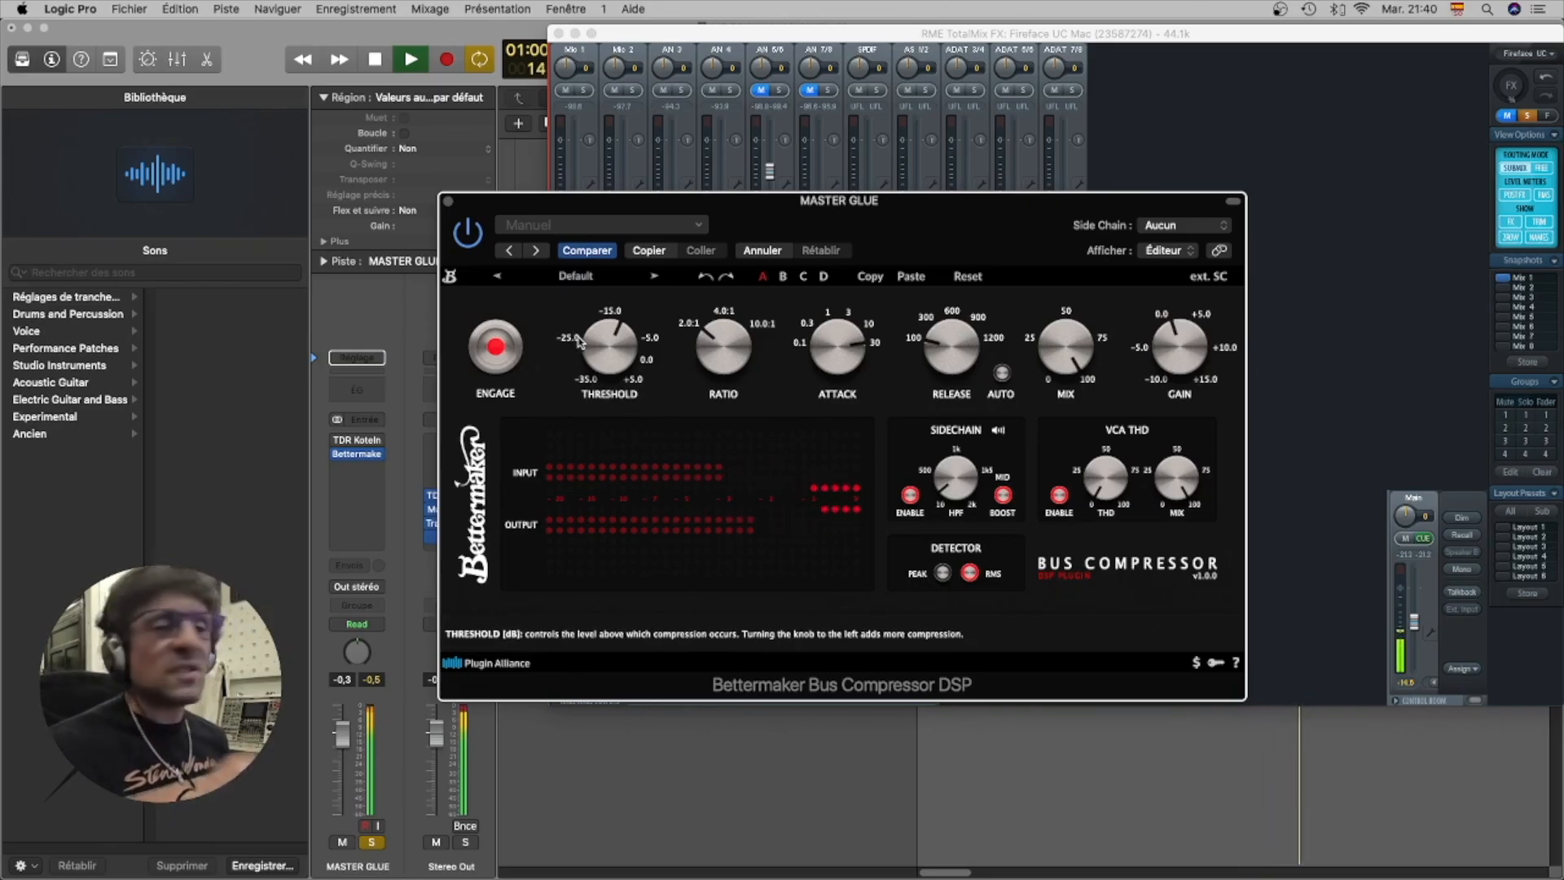
Disengage the Bettermaker Bus Compressor and replace its window with the TDR Kotelnikov GE window on the MASTER GLUE track.
left_click(497, 348)
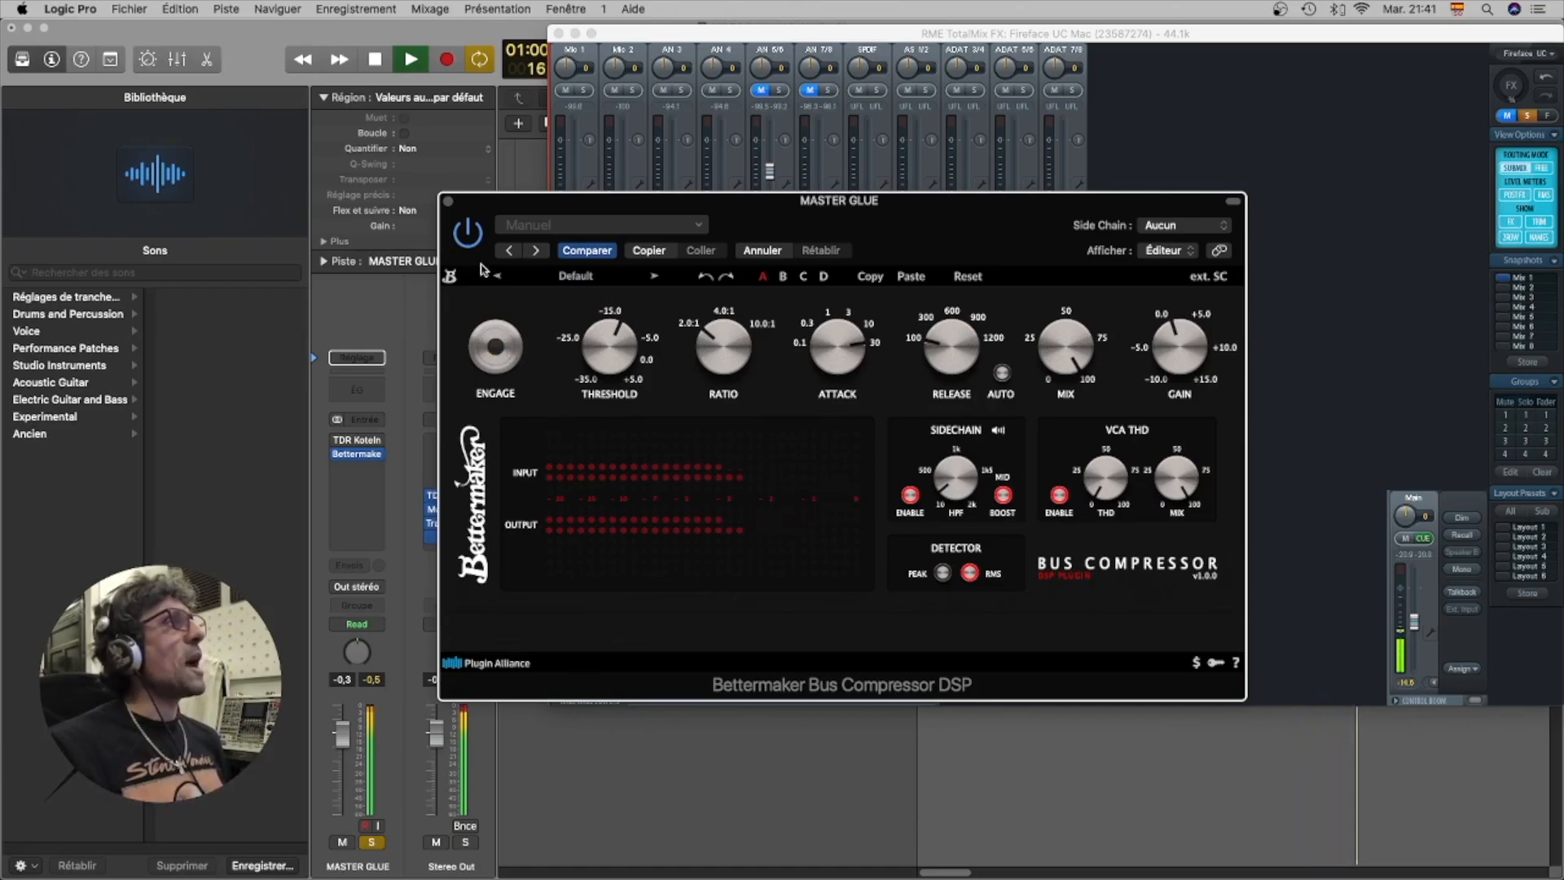
left_click(448, 200)
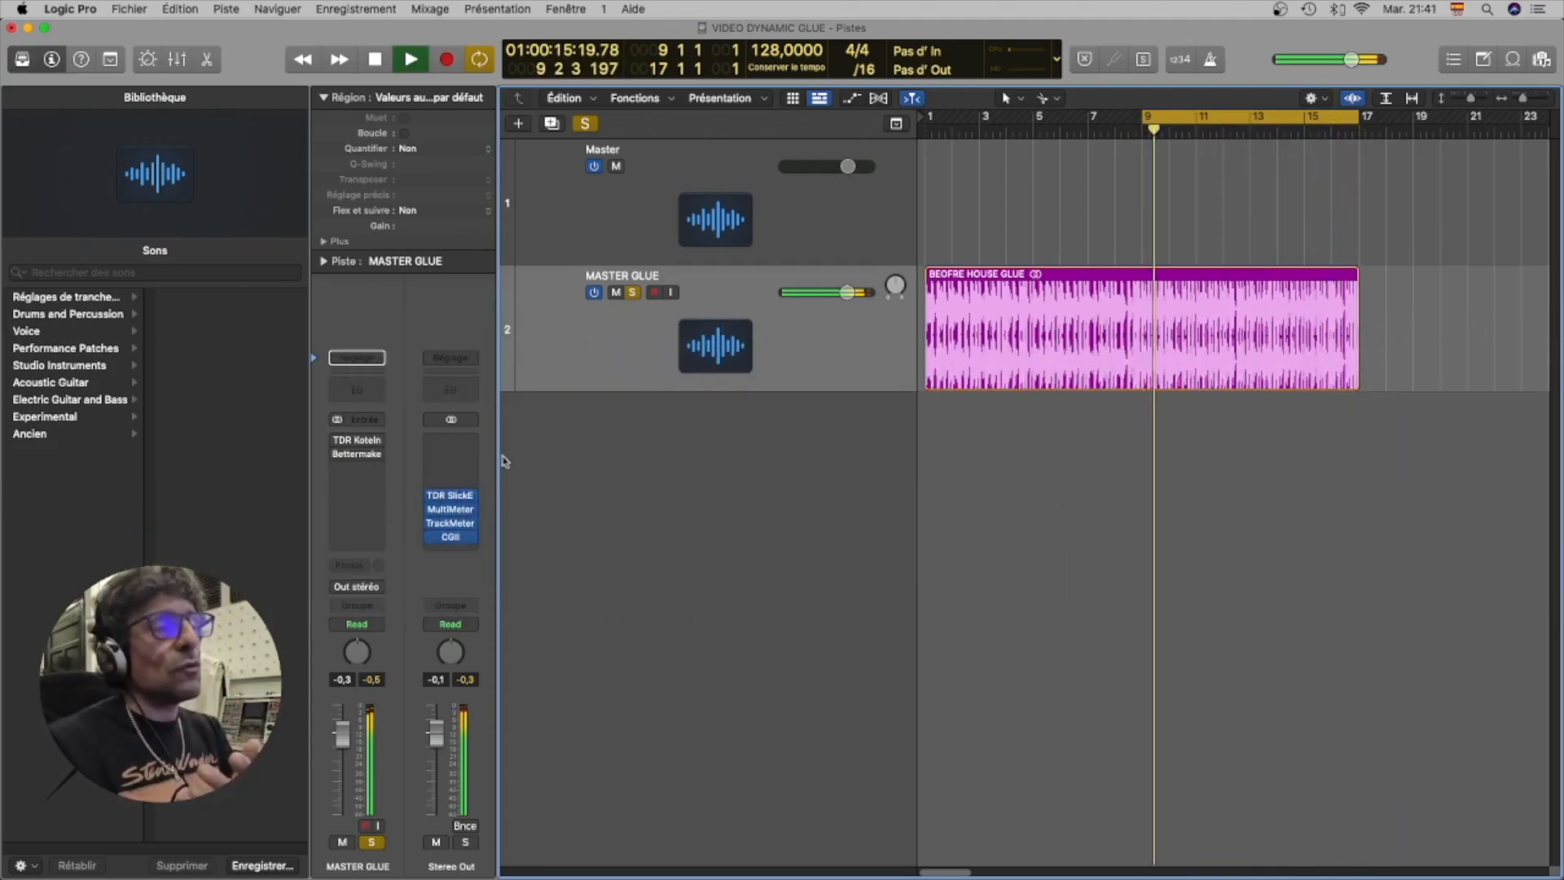
left_click(355, 441)
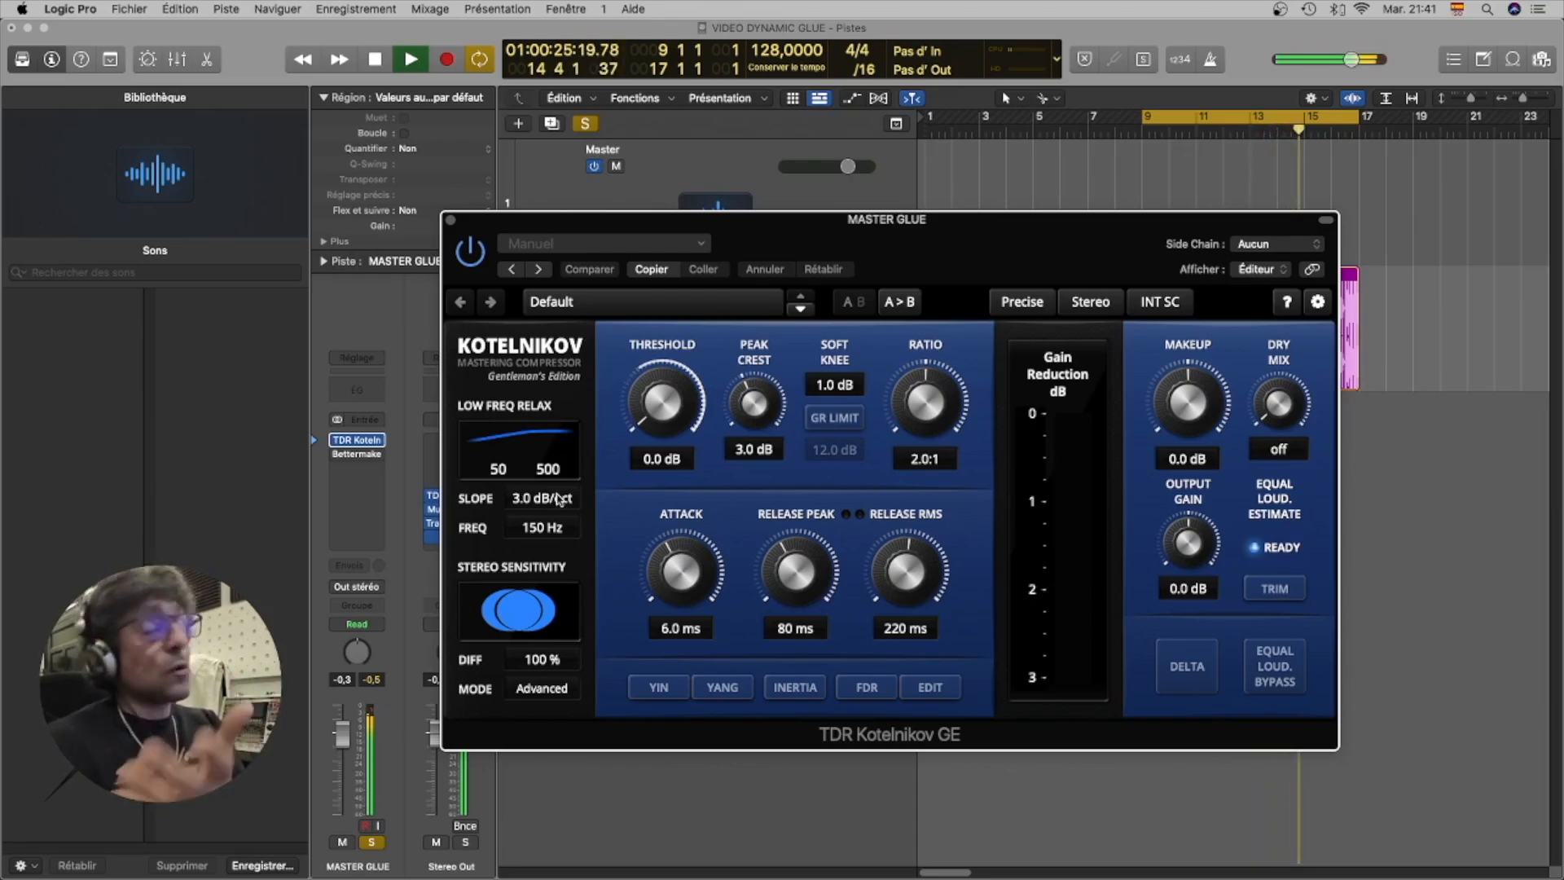
Set Kotelnikov's low frequency relax slope to Flat, attack to 27 ms, peak release to 50 ms and RMS release to 103 ms.
left_click_drag(557, 499, 544, 514)
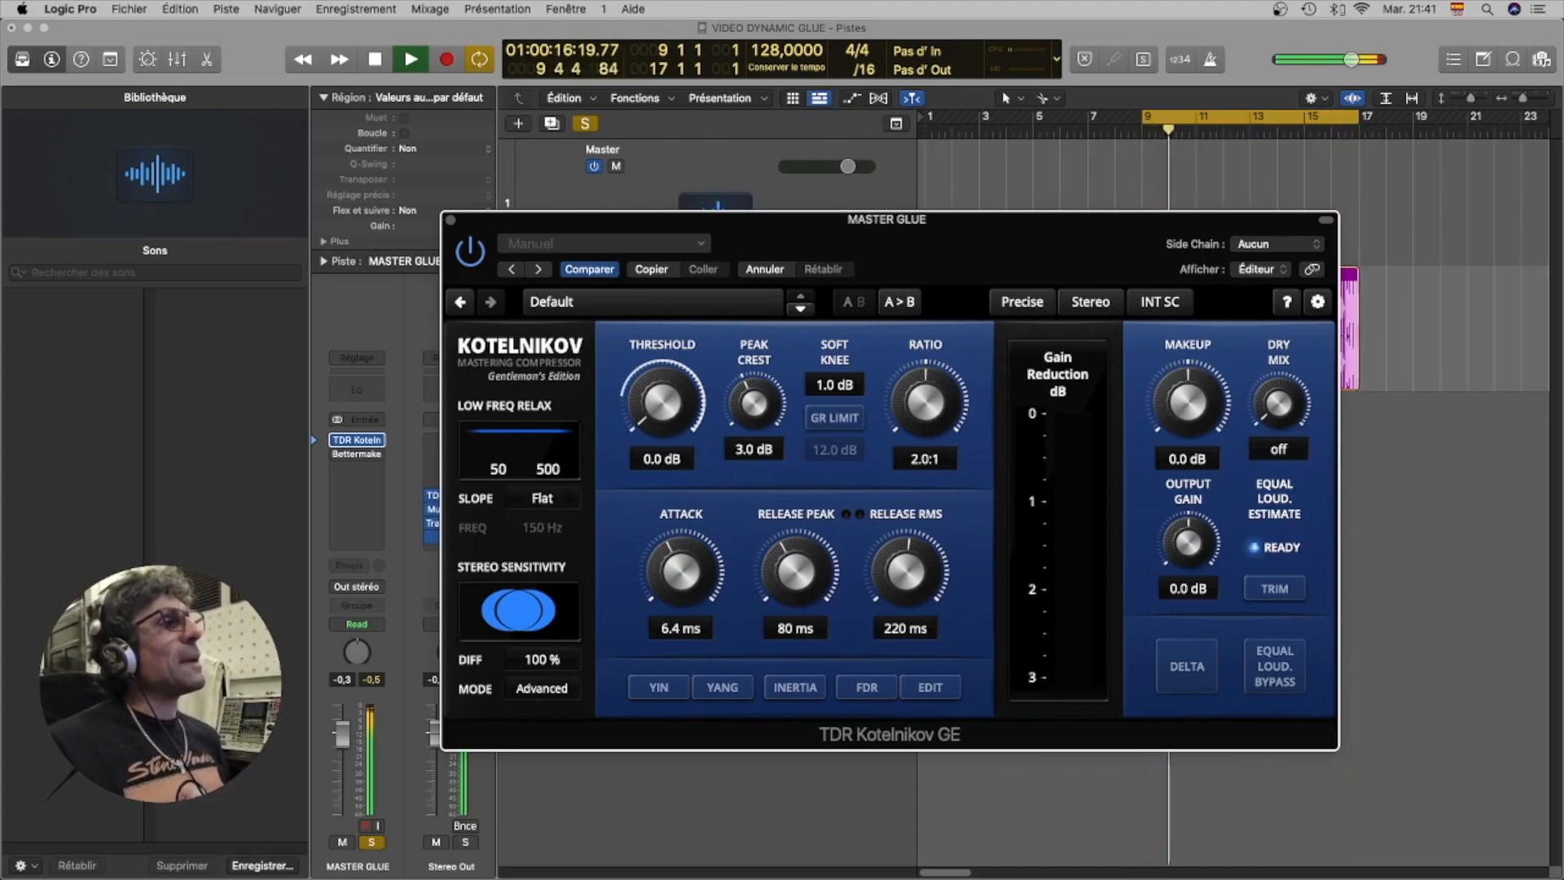
left_click_drag(680, 628, 680, 615)
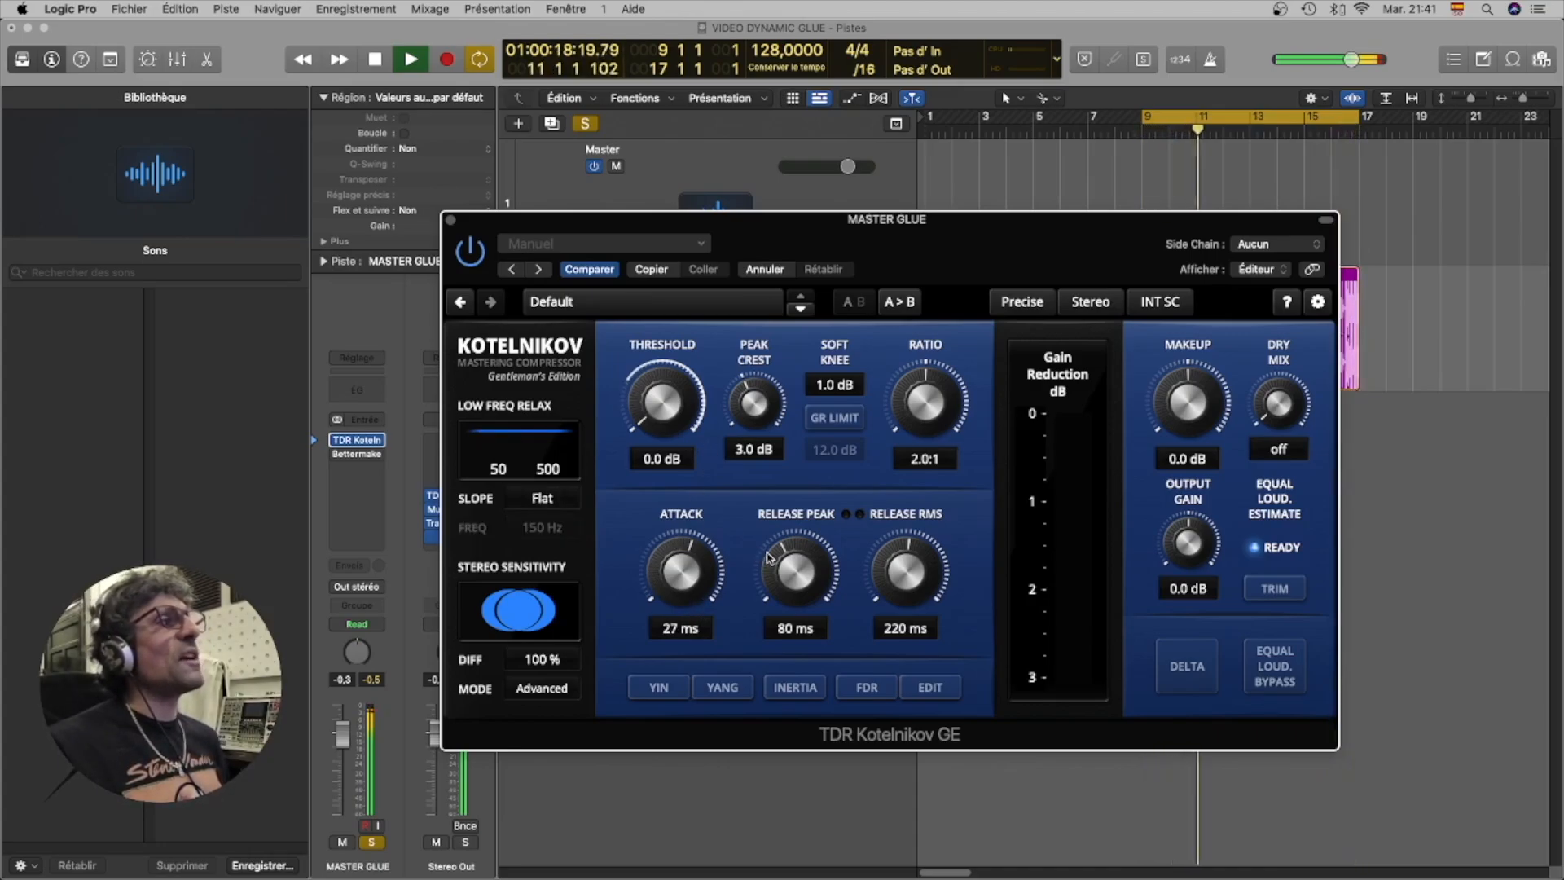
left_click_drag(786, 566, 796, 574)
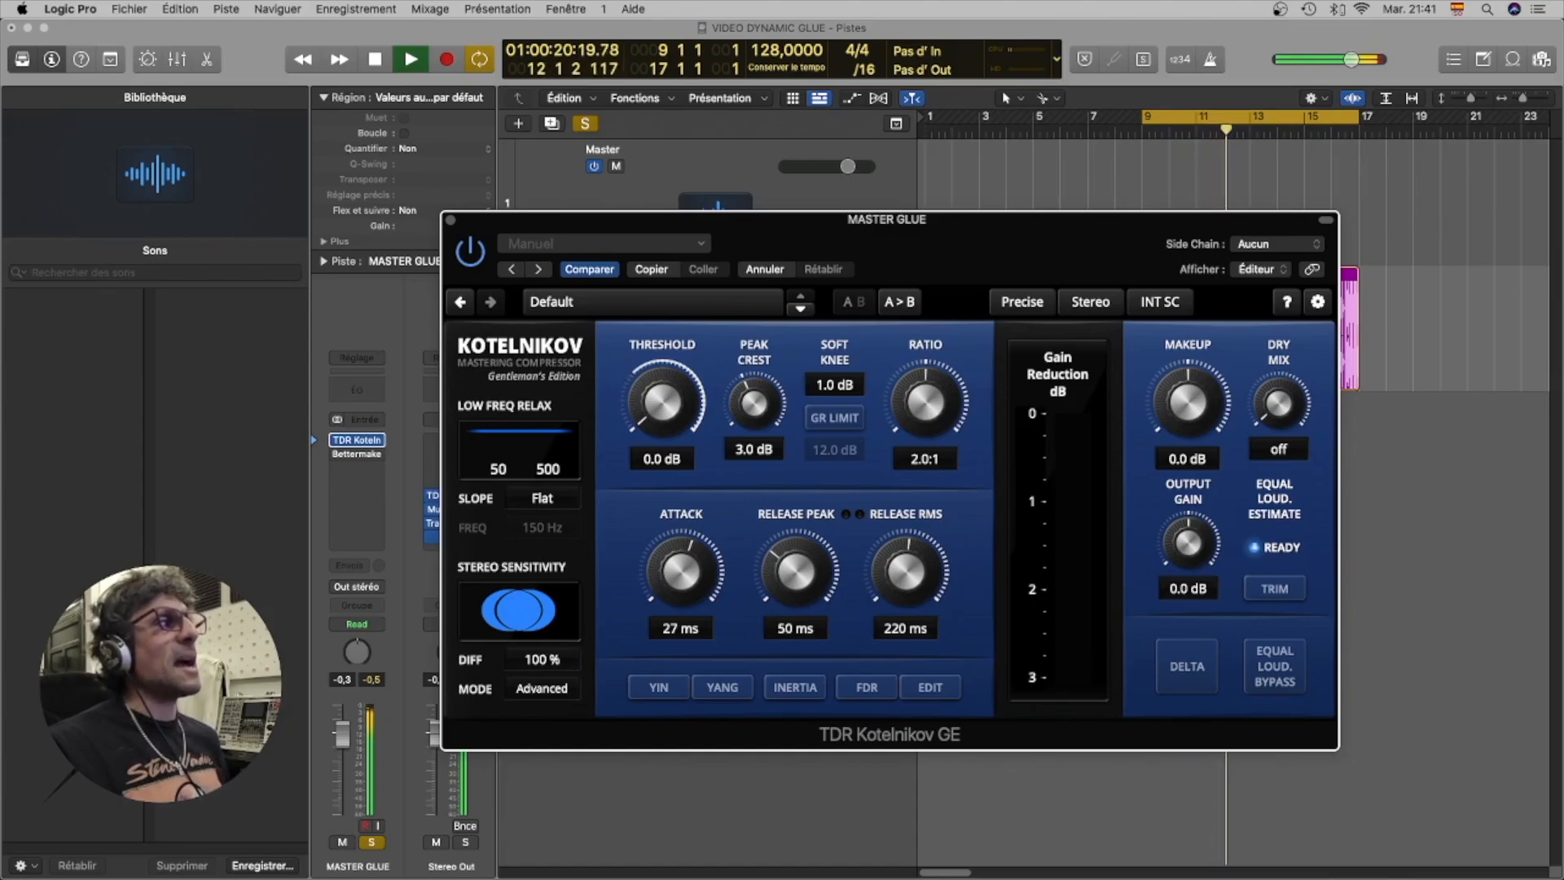
left_click_drag(907, 583, 907, 595)
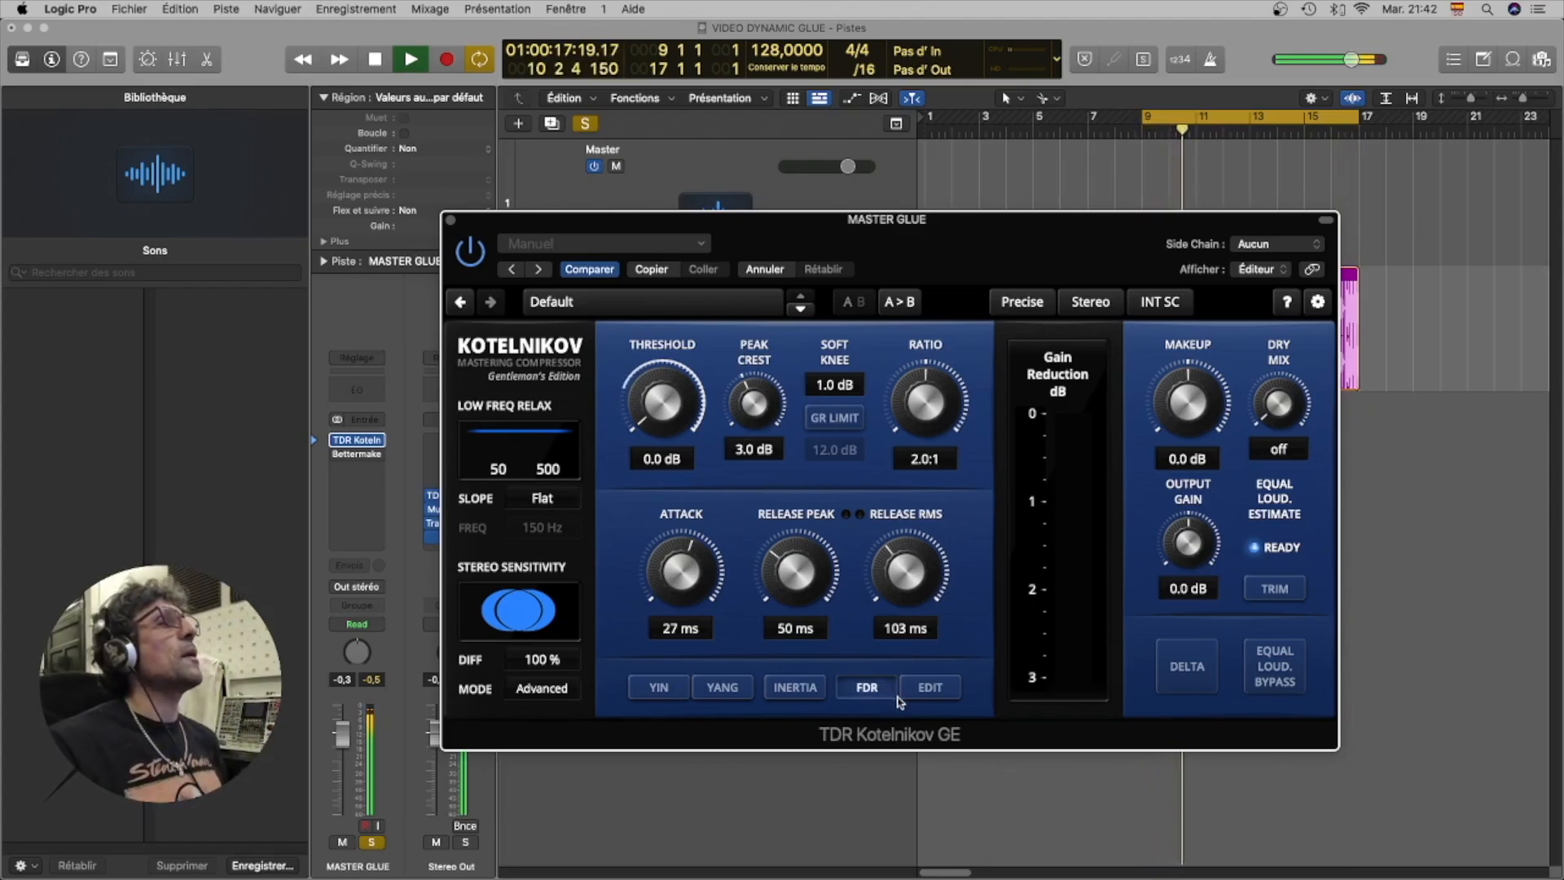
Enable and open the frequency dependent ratio editor, setting its frequency to 147 Hz and its shape to Shelf A.
left_click(933, 690)
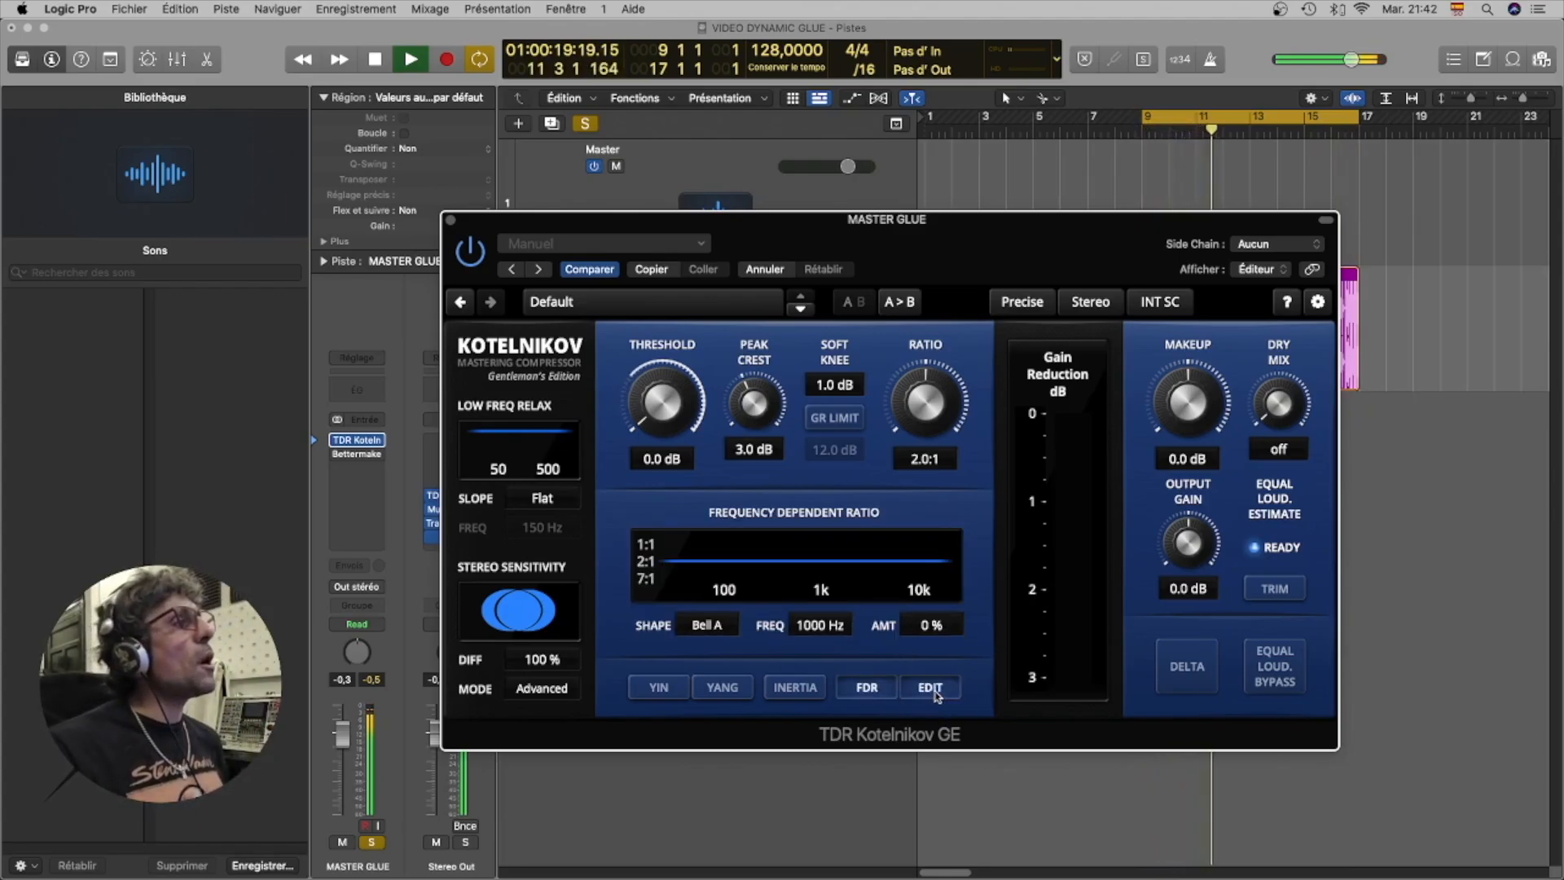
left_click_drag(821, 629, 821, 658)
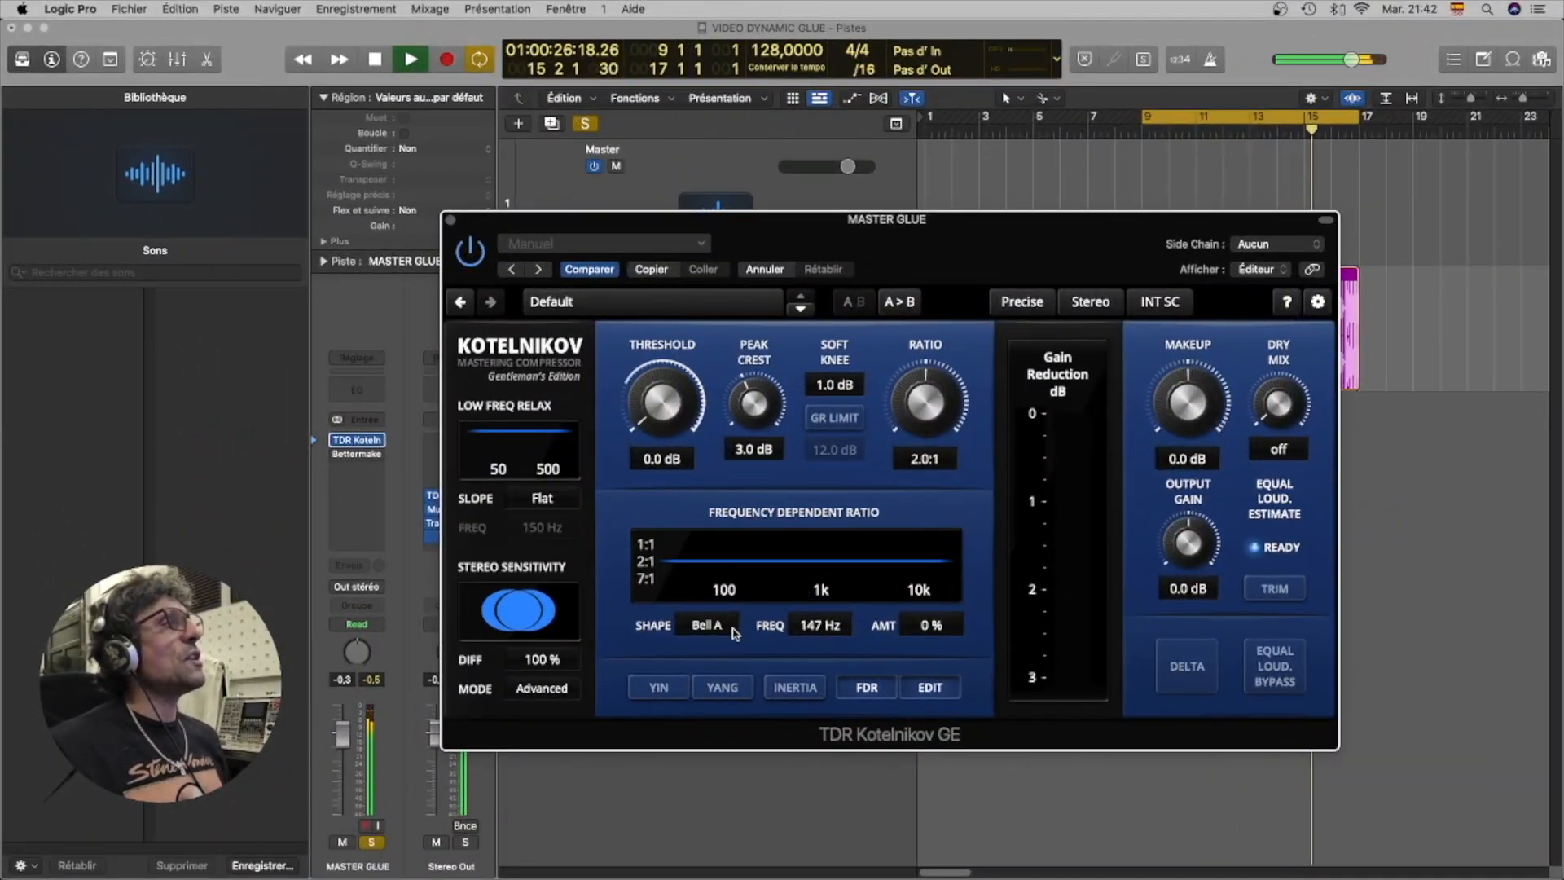
left_click(728, 619)
left_click(717, 653)
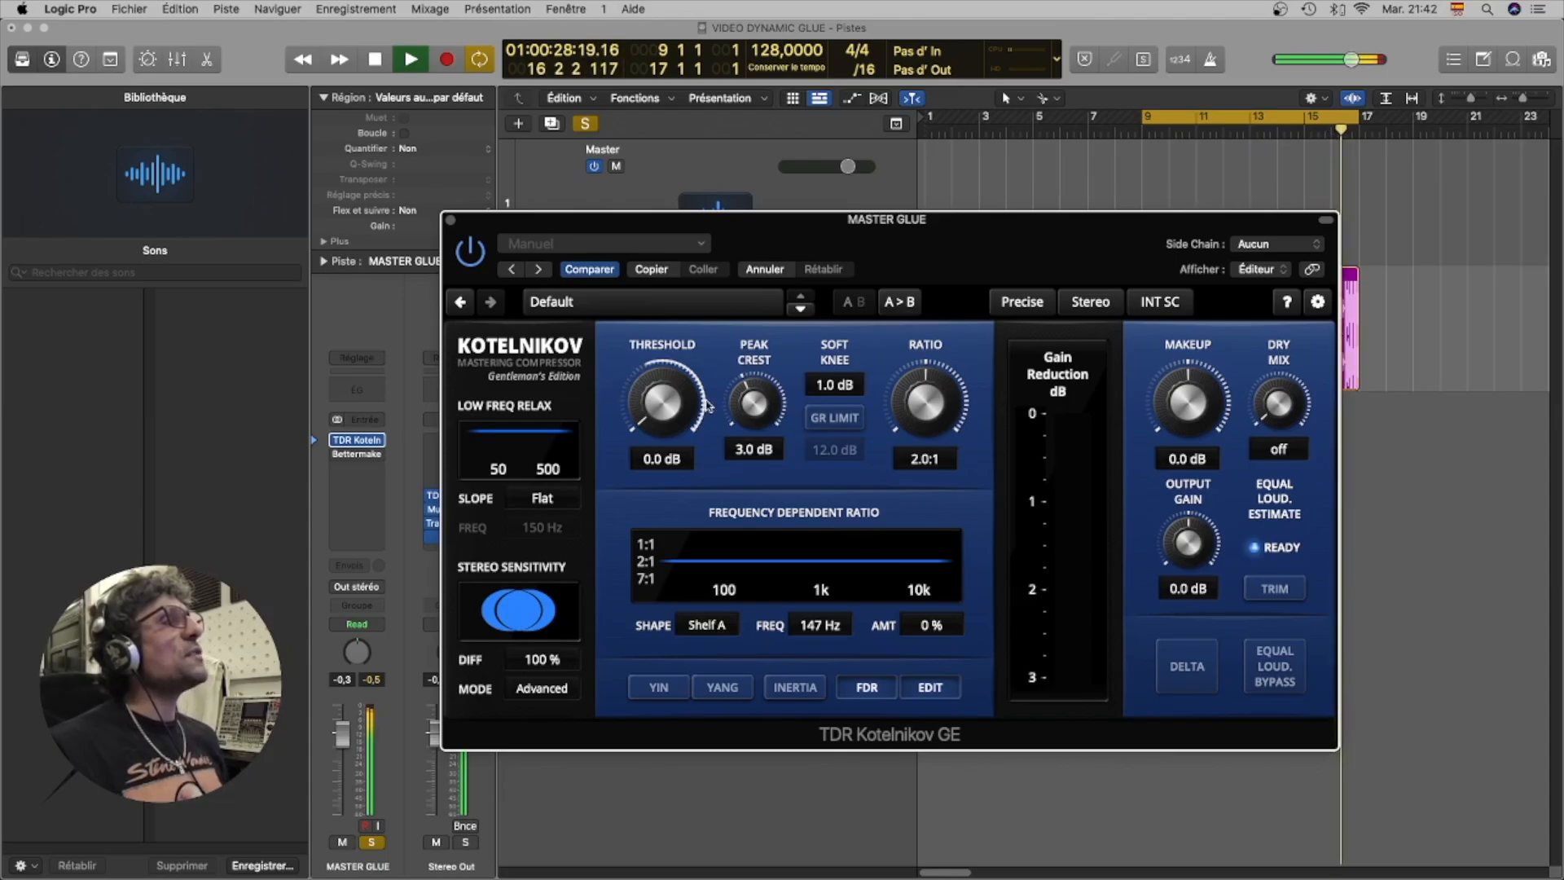
Set the threshold to -11.9 dB and peak crest to -0.1 dB, with a 100 % frequency dependent ratio amount and the Shelf B shape.
left_click_drag(681, 407, 680, 436)
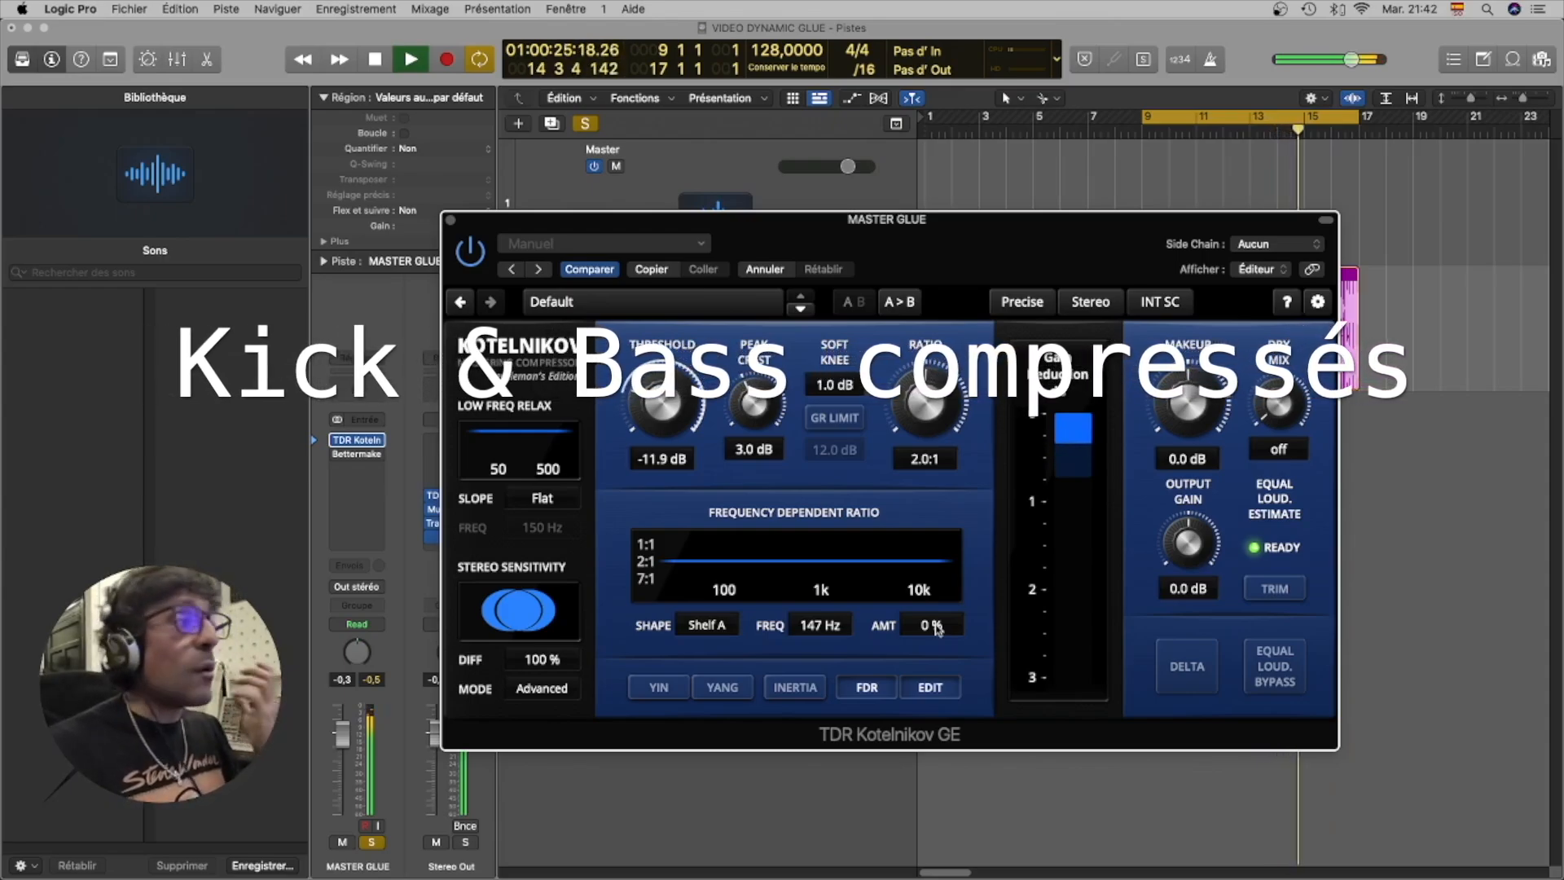
mouse_move(936, 628)
left_mouse_down()
mouse_move(946, 562)
mouse_move(957, 610)
left_mouse_up()
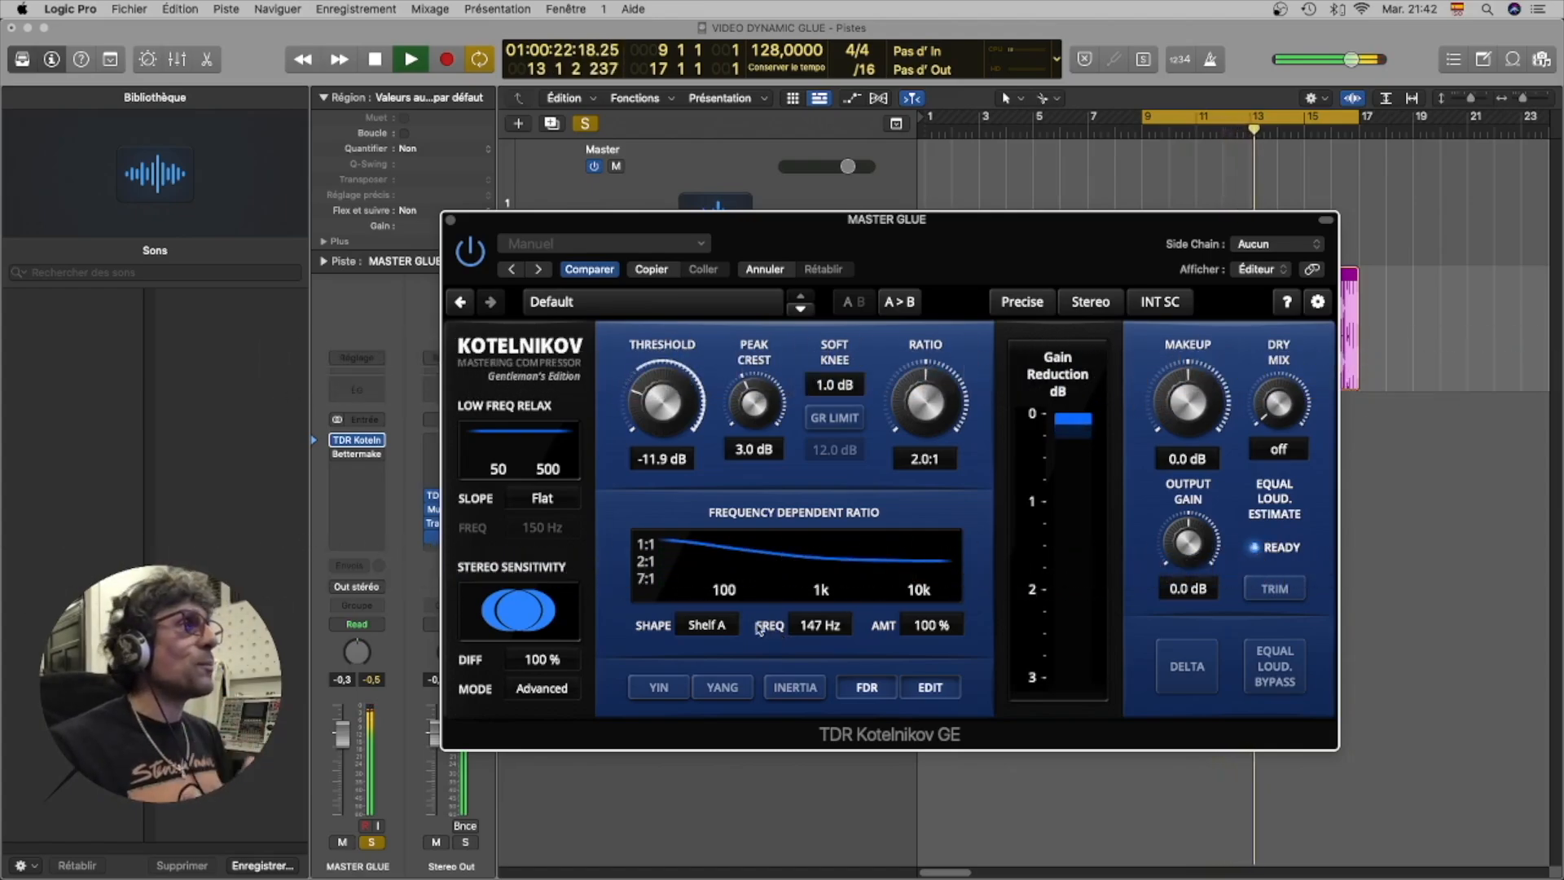
left_click(707, 625)
left_click(720, 674)
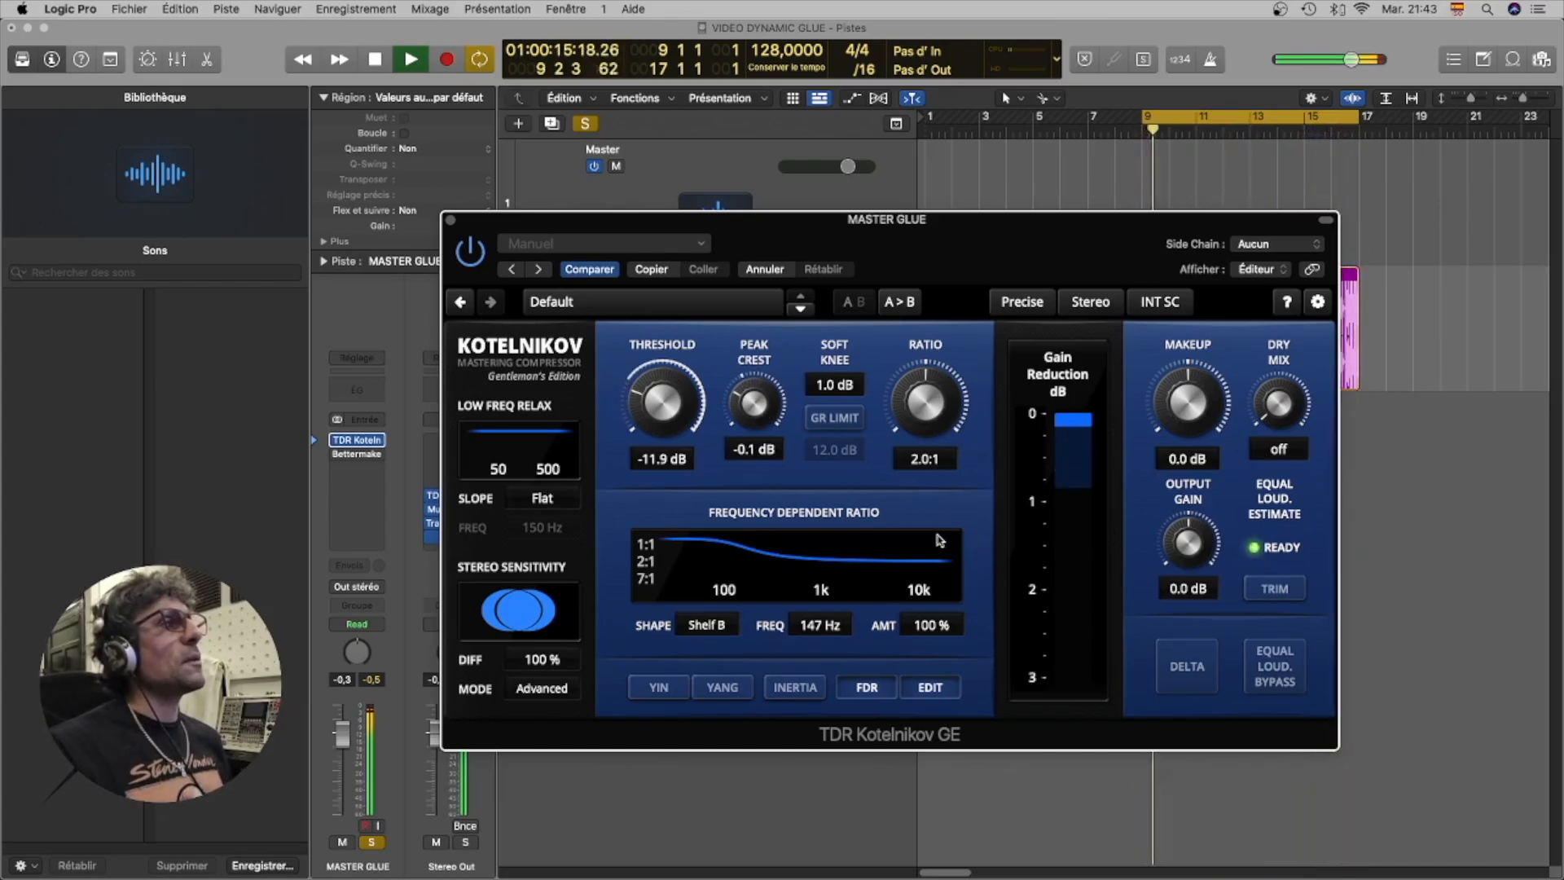
Trim the output gain to the equal loudness estimate of 0.2 dB and compare the compression against equal loudness bypass.
left_click(1271, 590)
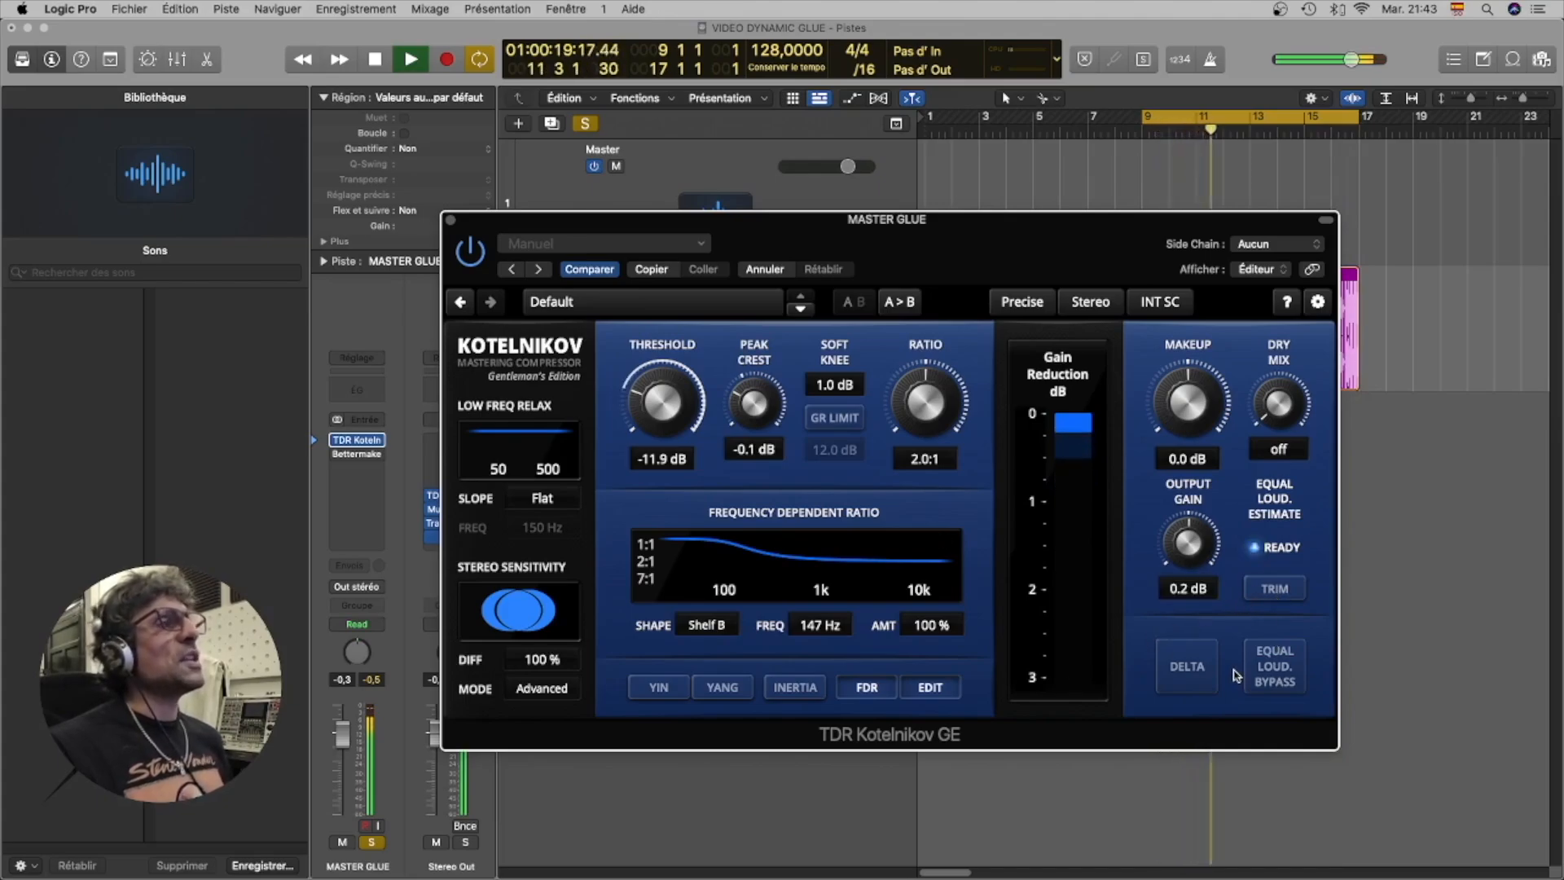
left_click(1276, 666)
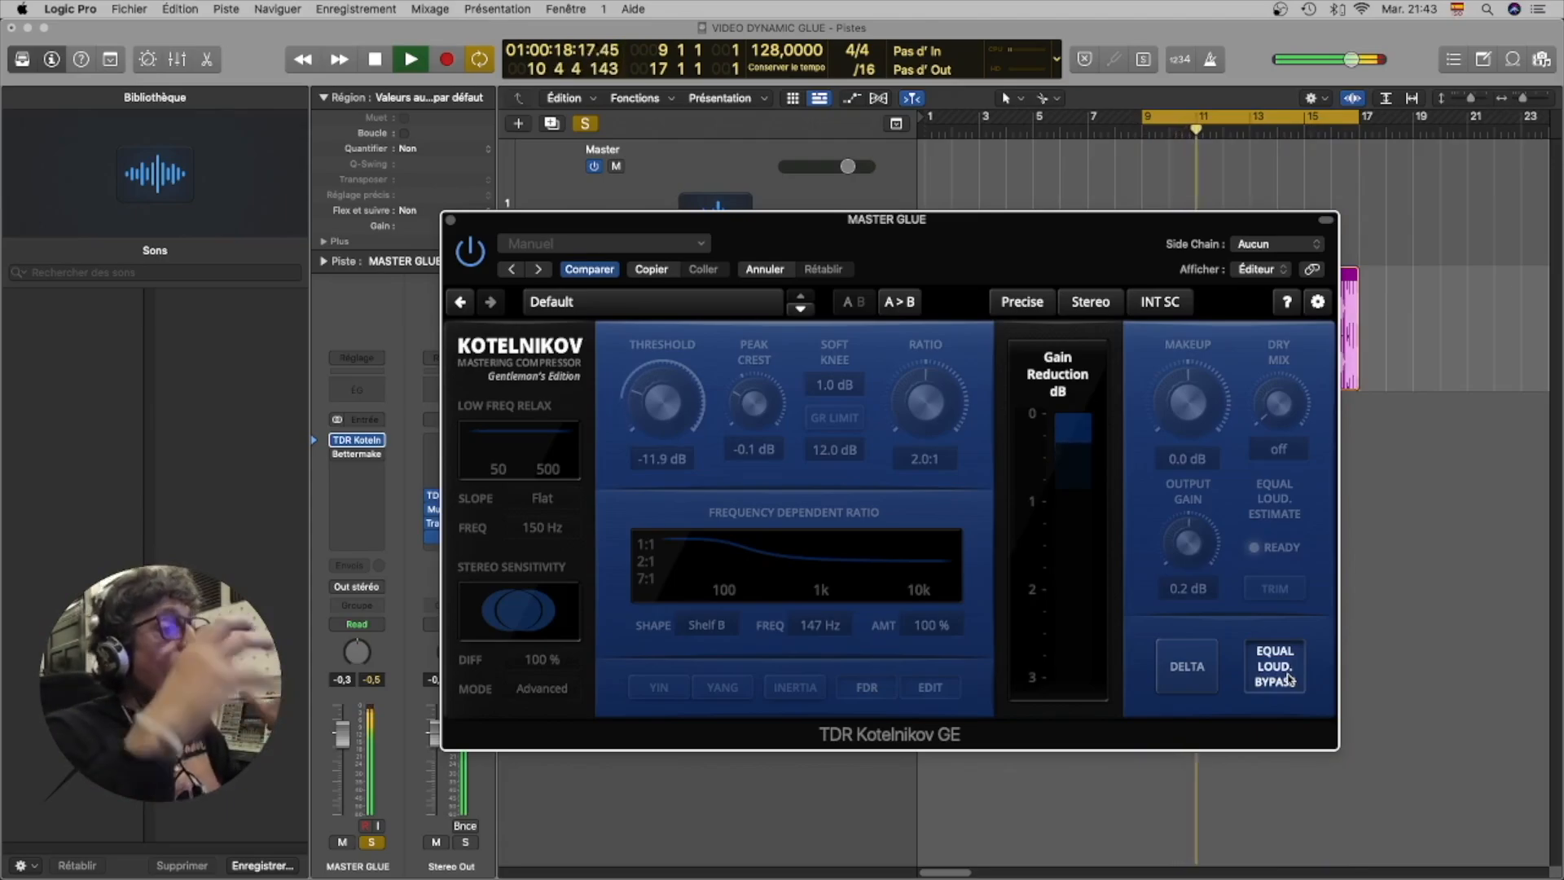
left_click(1289, 679)
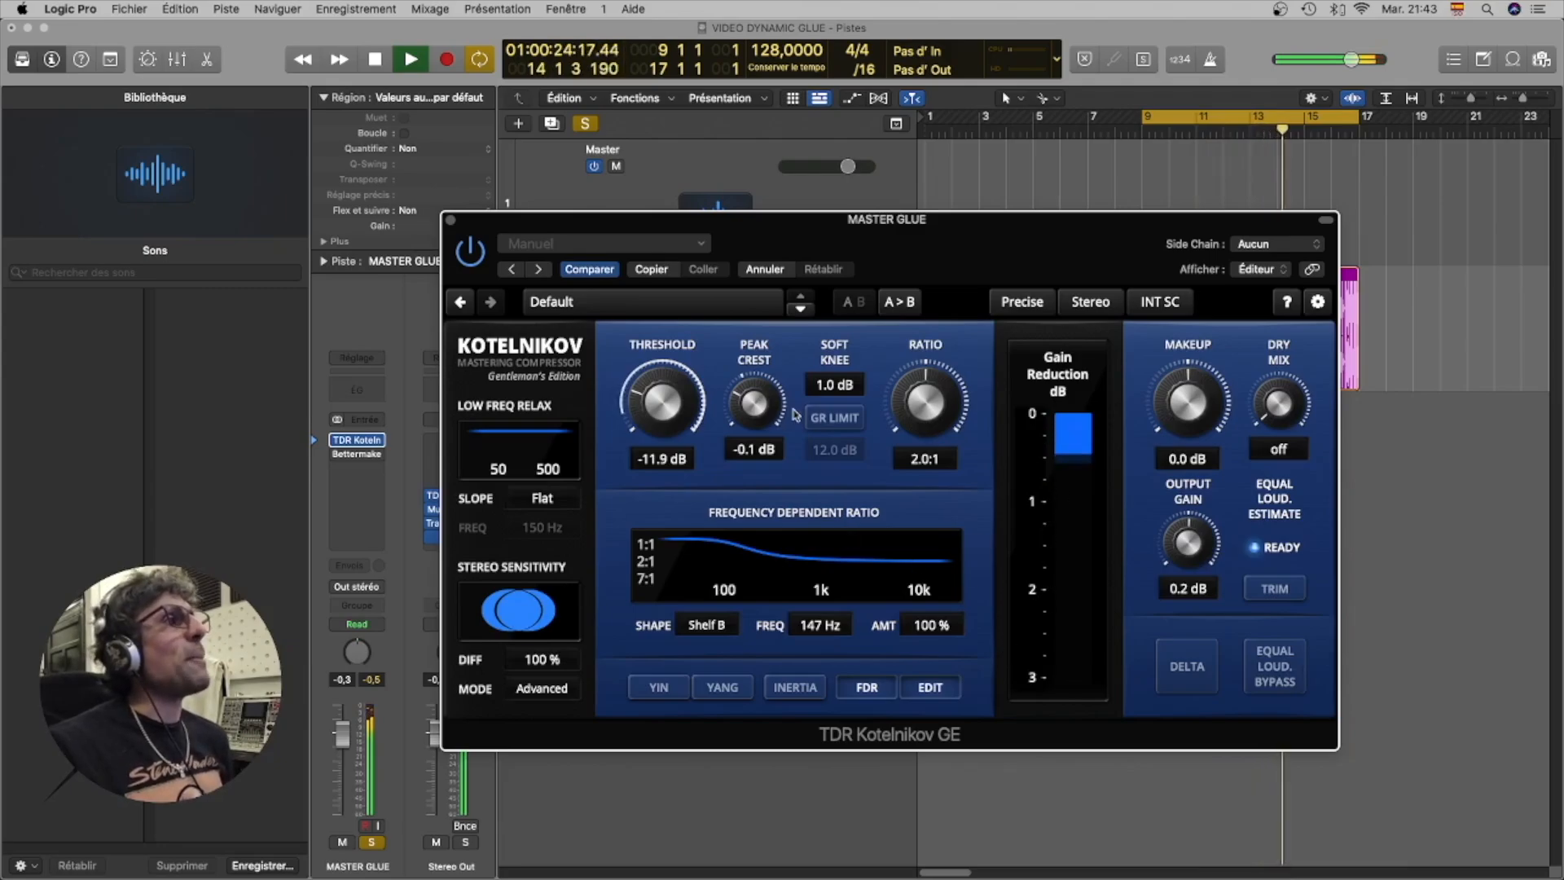
Lower the threshold to -14.1 dB and set the frequency dependent ratio to 152 Hz with the Shelf A shape.
left_click_drag(672, 416, 673, 435)
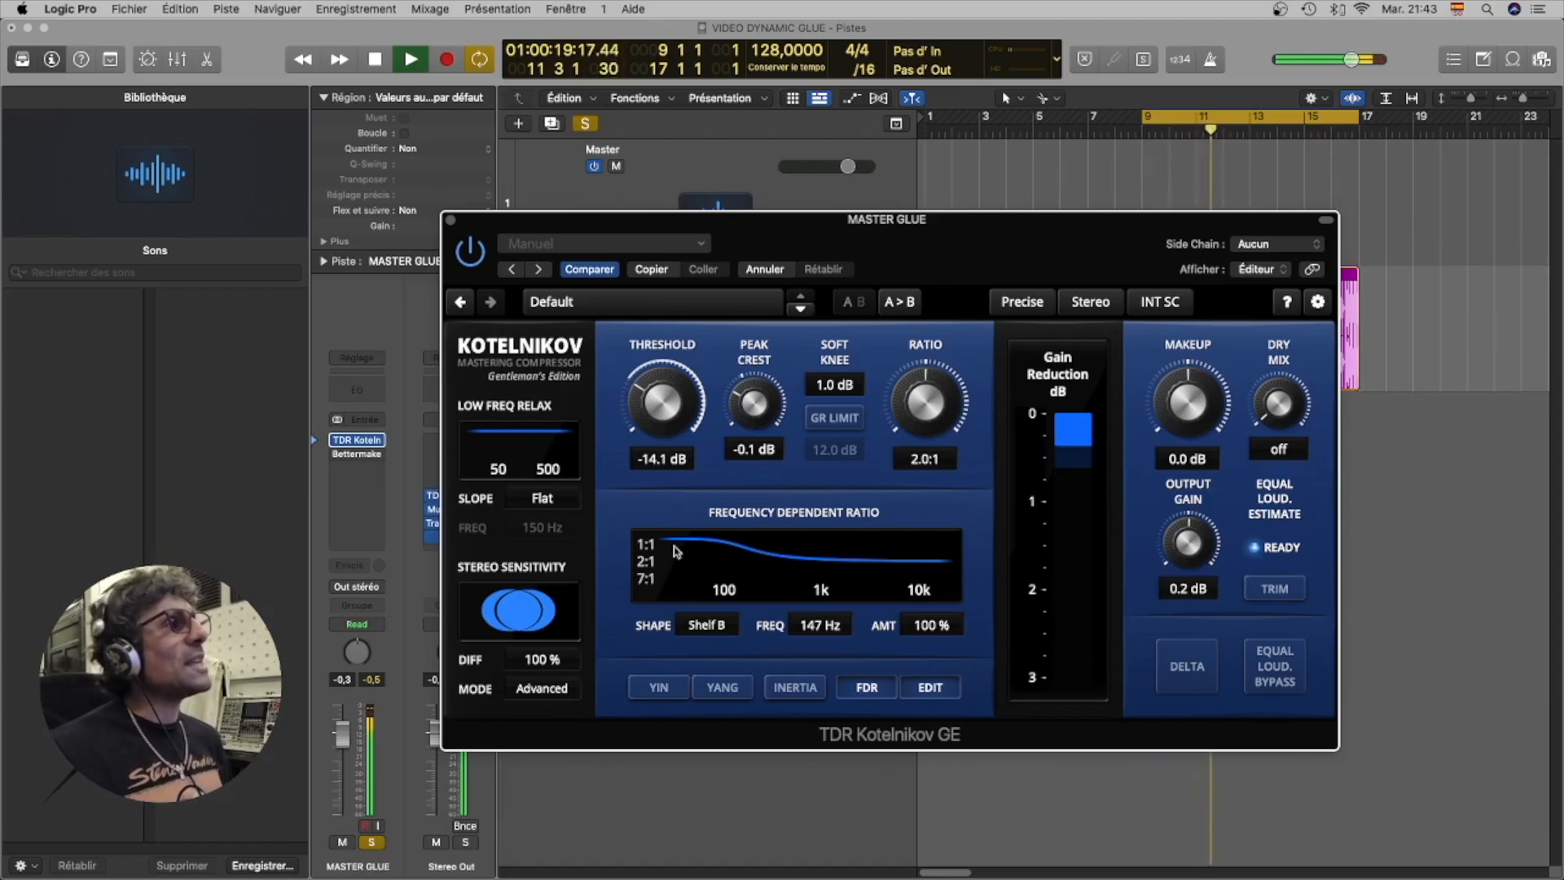
left_click_drag(831, 633, 831, 627)
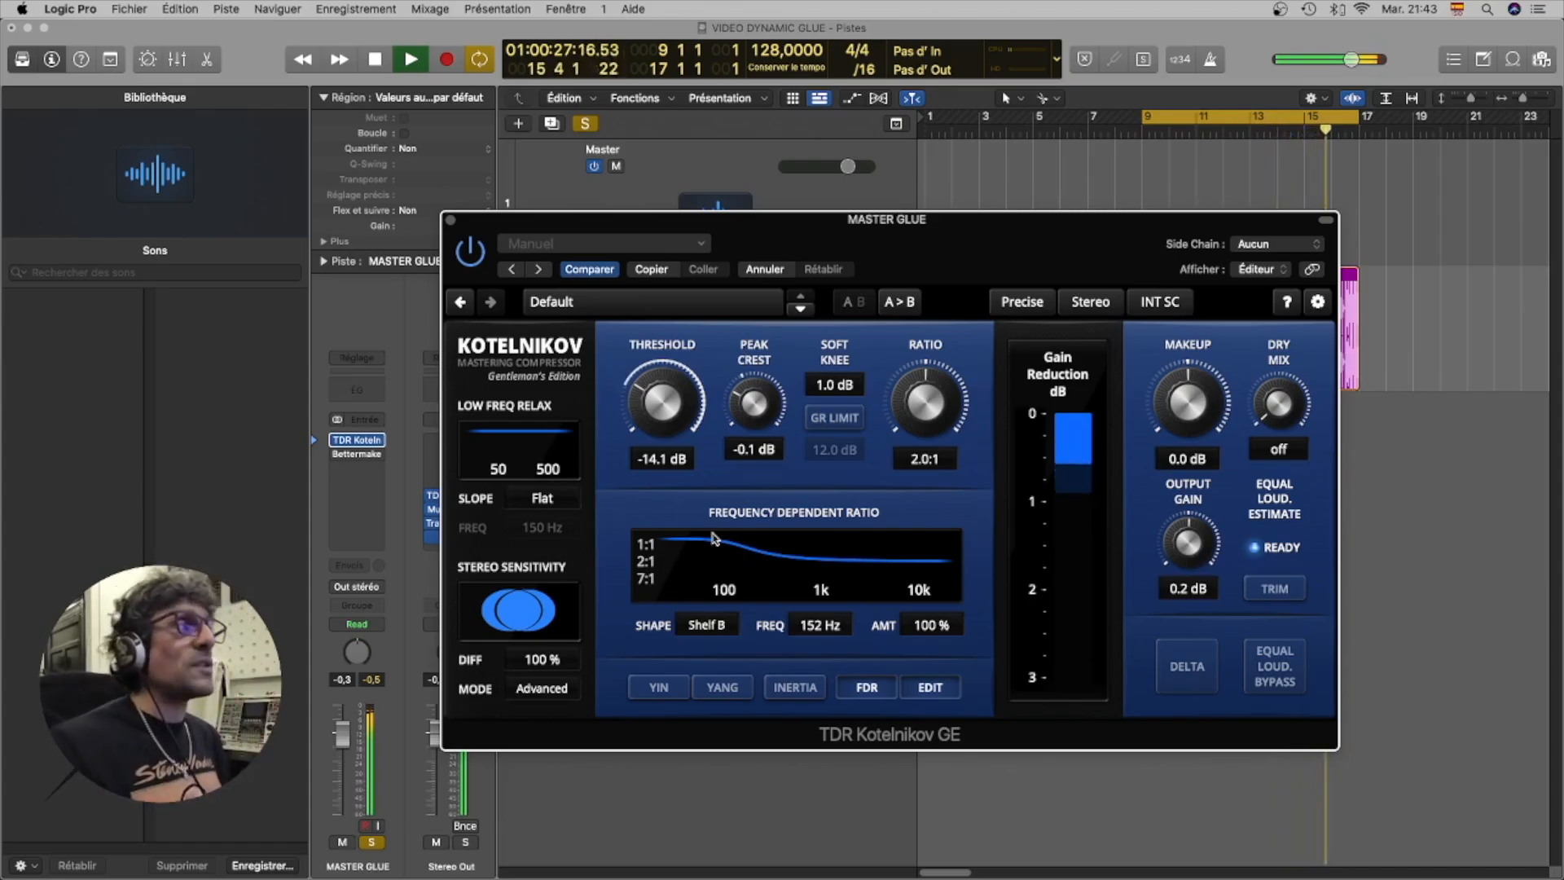
left_click(706, 625)
left_click(706, 649)
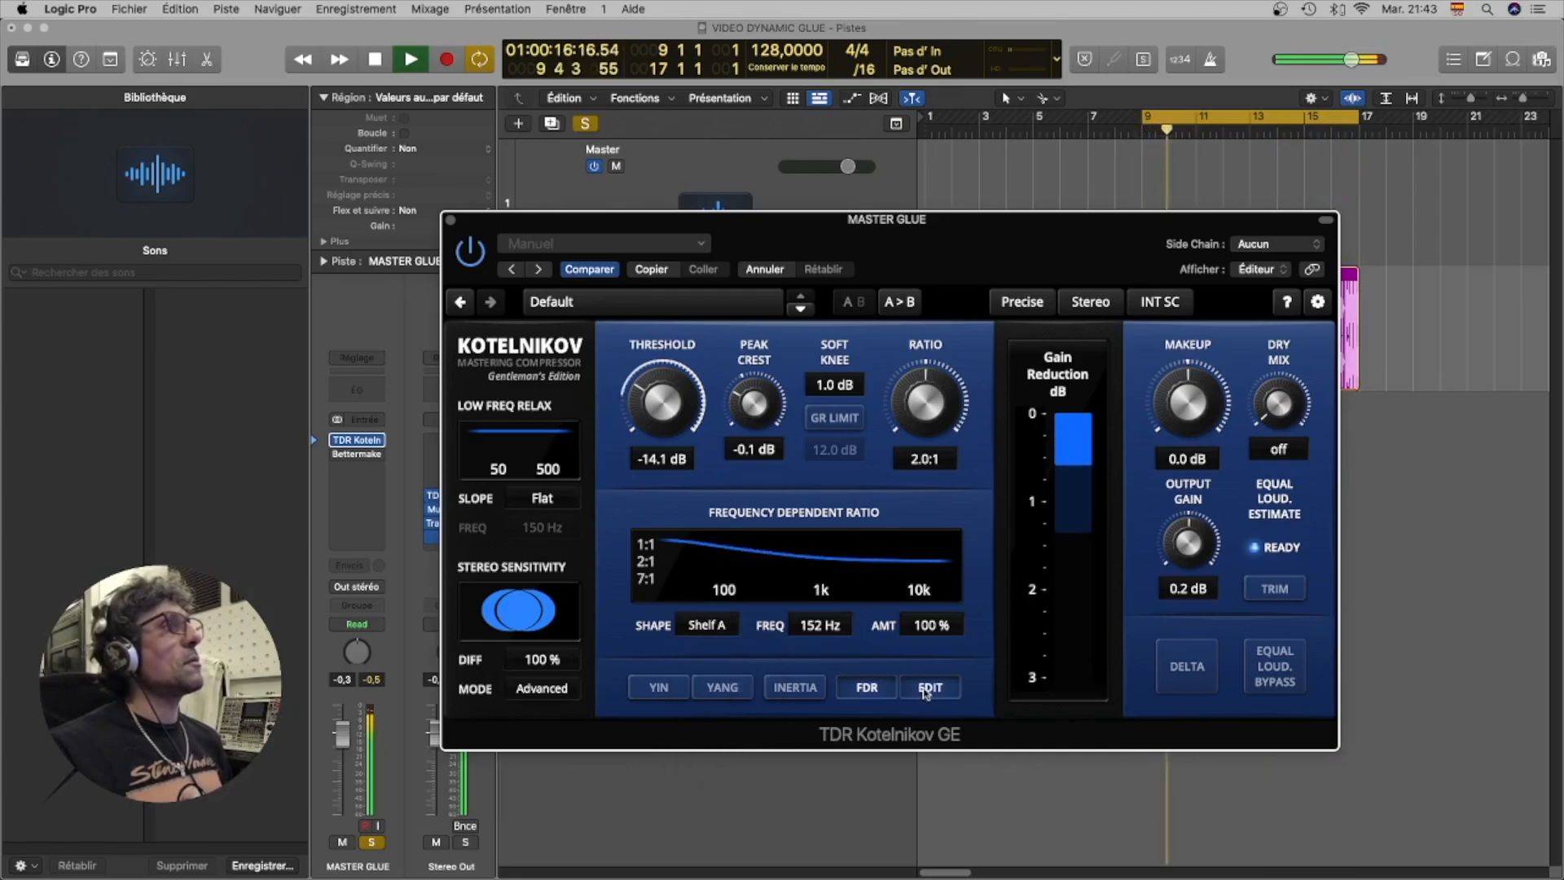
Match the output gain to the new loudness estimate at 0.5 dB and audition equal loudness bypass on and off.
left_click(1275, 589)
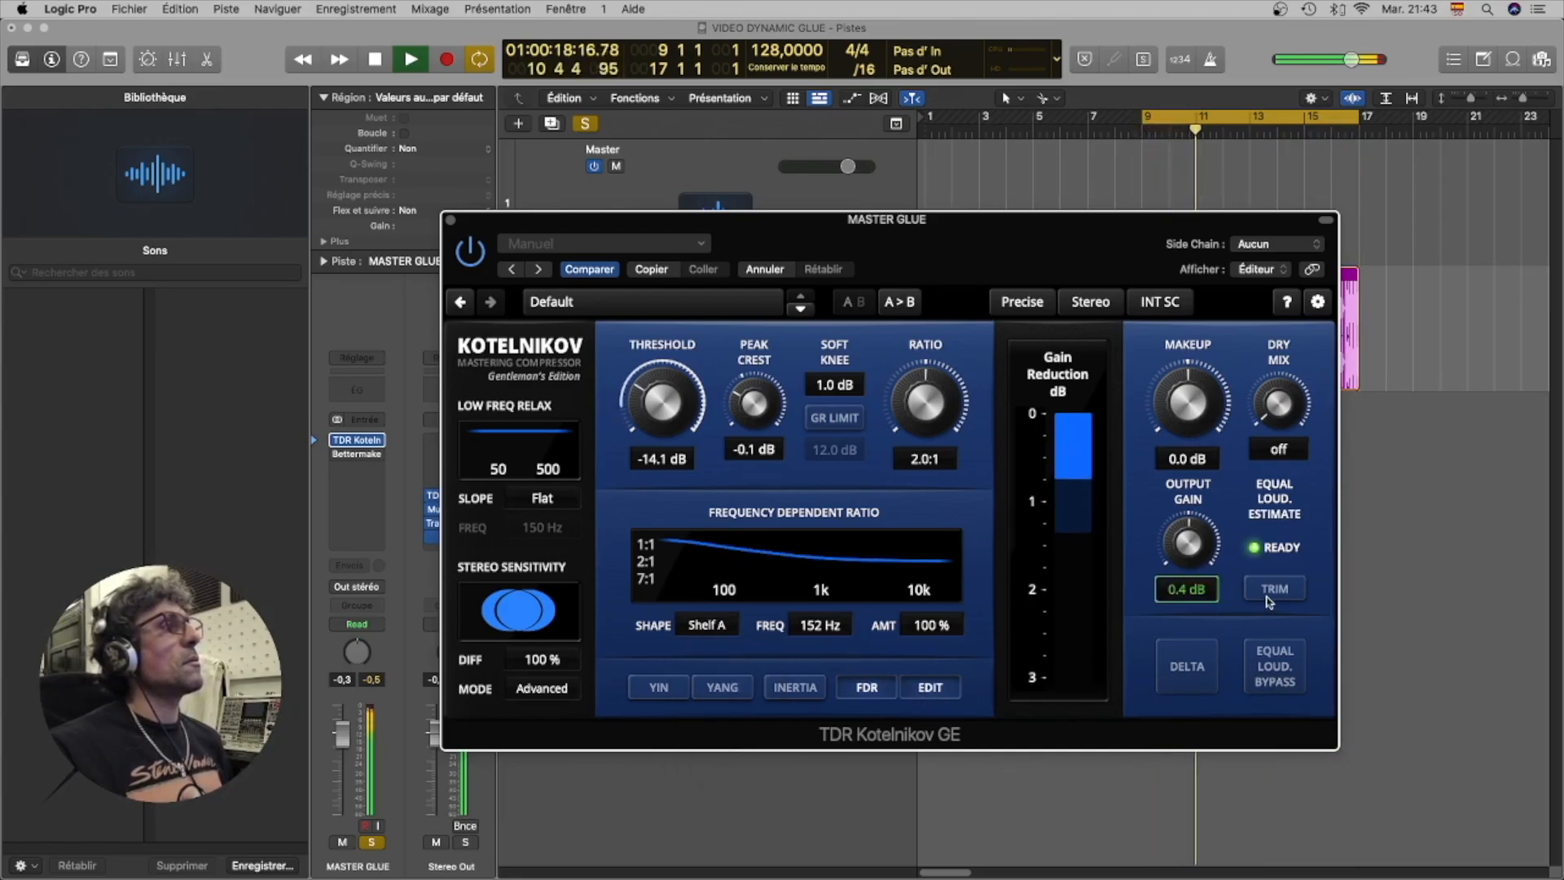
left_click(1269, 683)
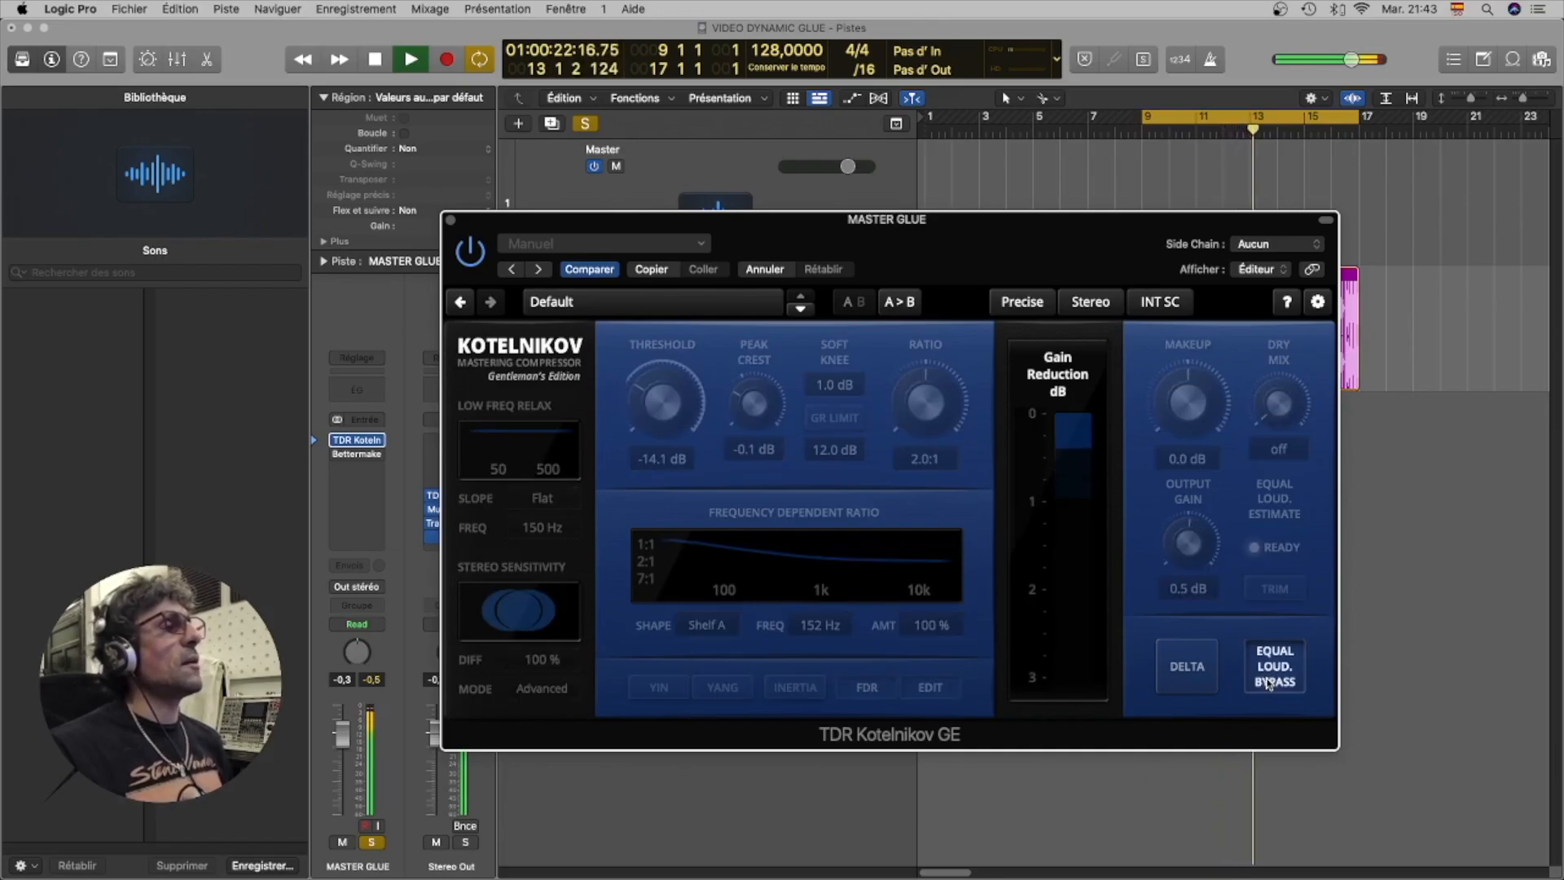
left_click(1268, 682)
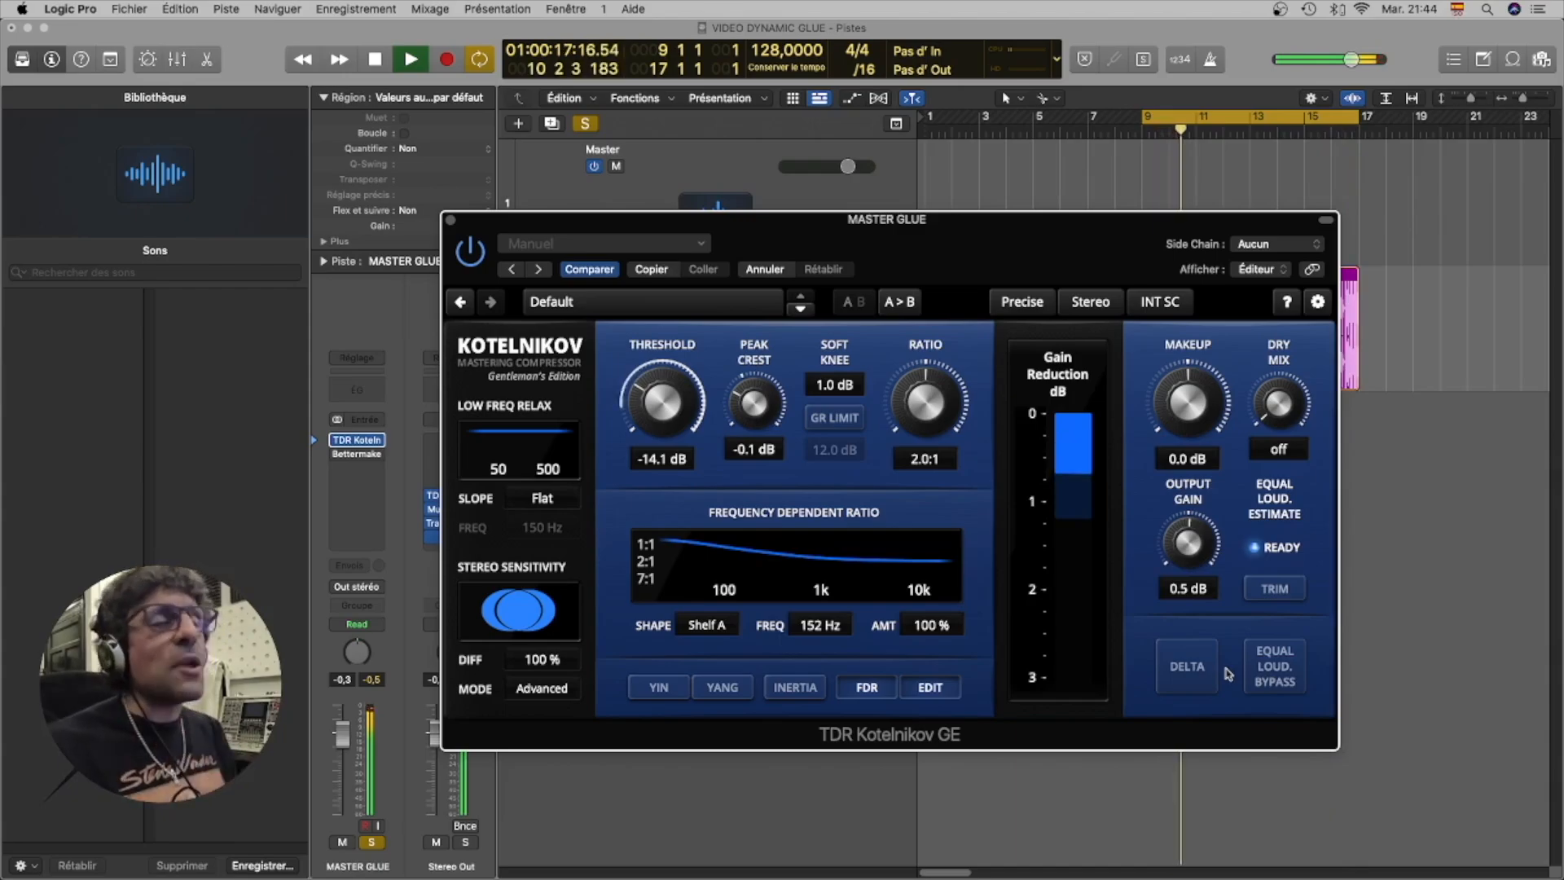
Close the Kotelnikov window and extend the cycle range to start at bar 1, covering bars 1 to 17.
left_click(451, 222)
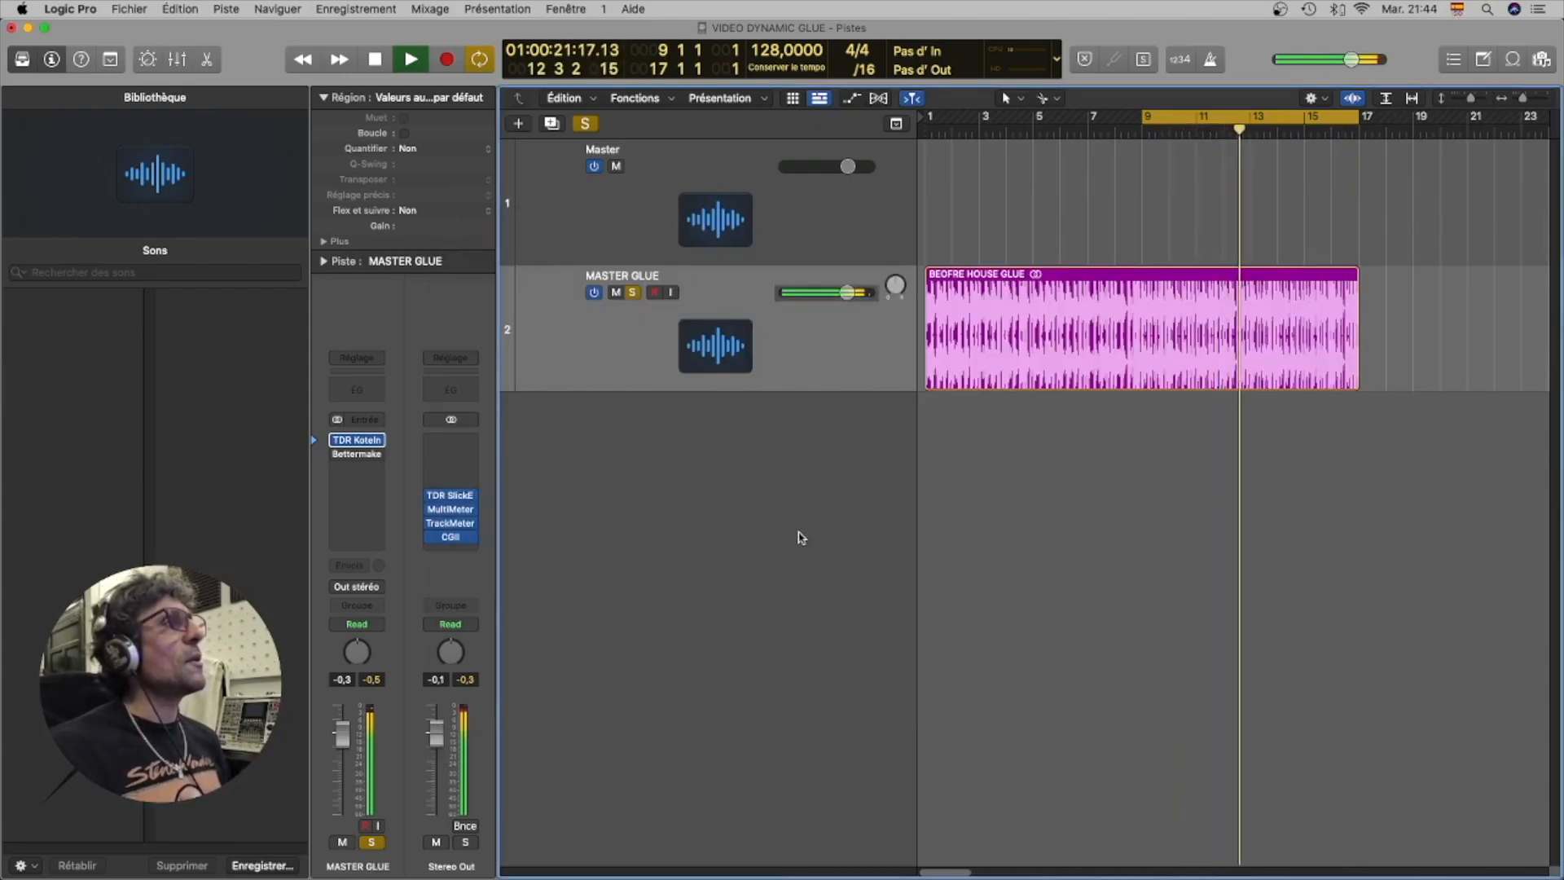
left_click_drag(1143, 121, 933, 173)
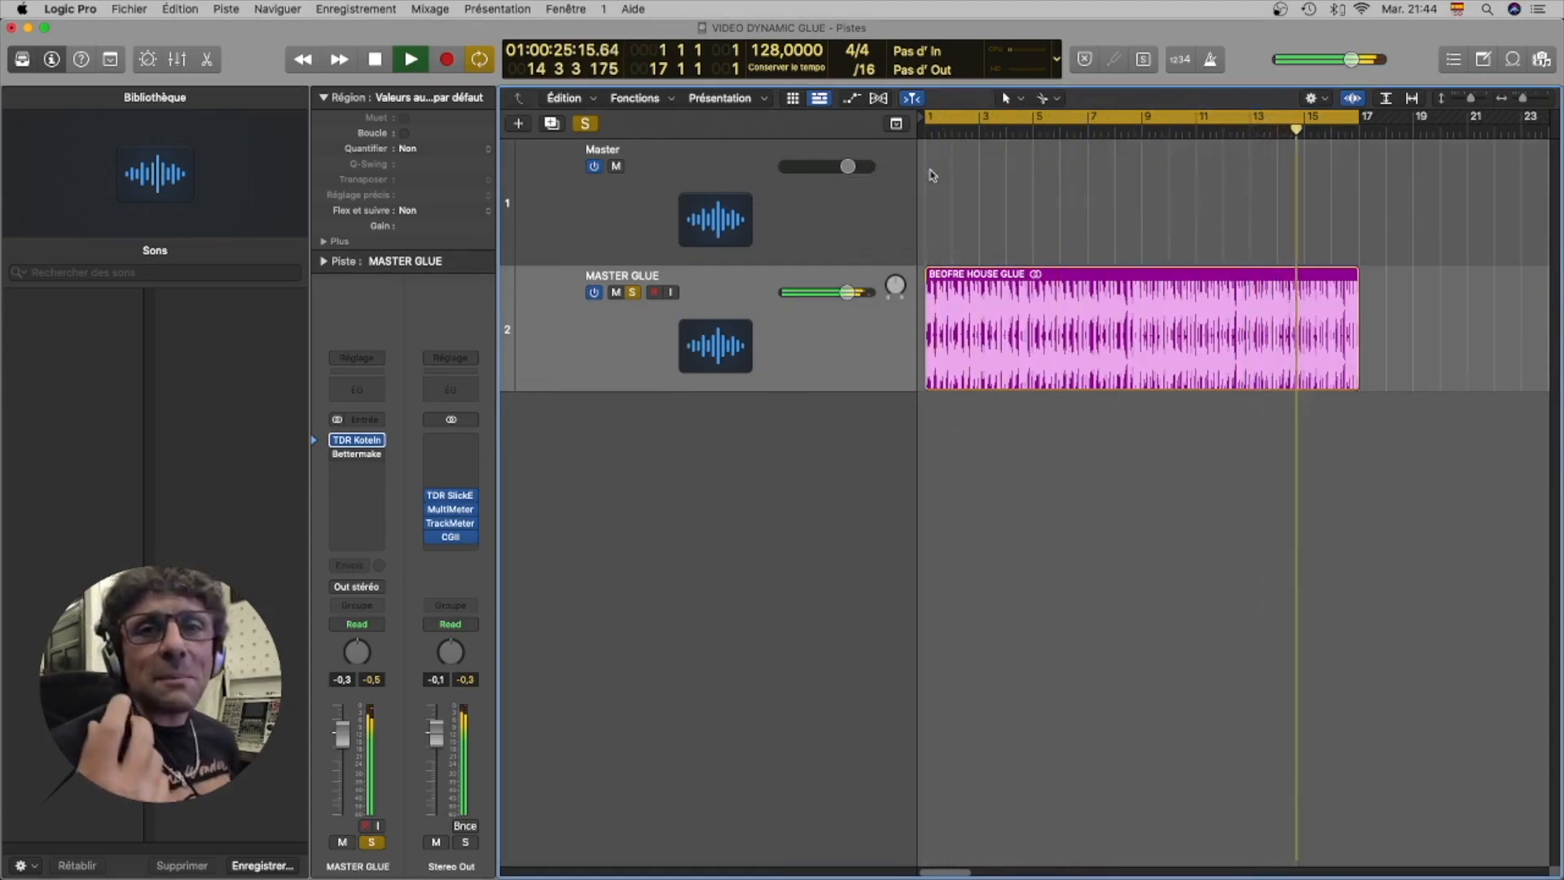